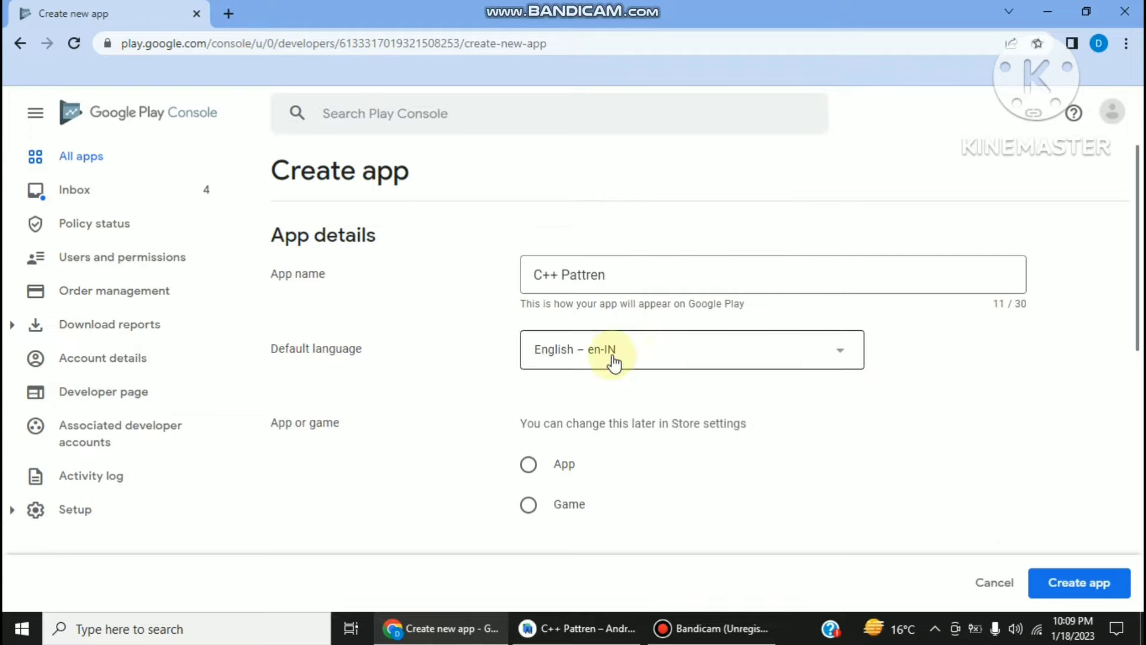
- Create C++ Pattren as a free app, accepting the Developer Programme Policies and US export laws declarations
scroll(554, 406, down, 2)
click(539, 385)
scroll(538, 379, down, 4)
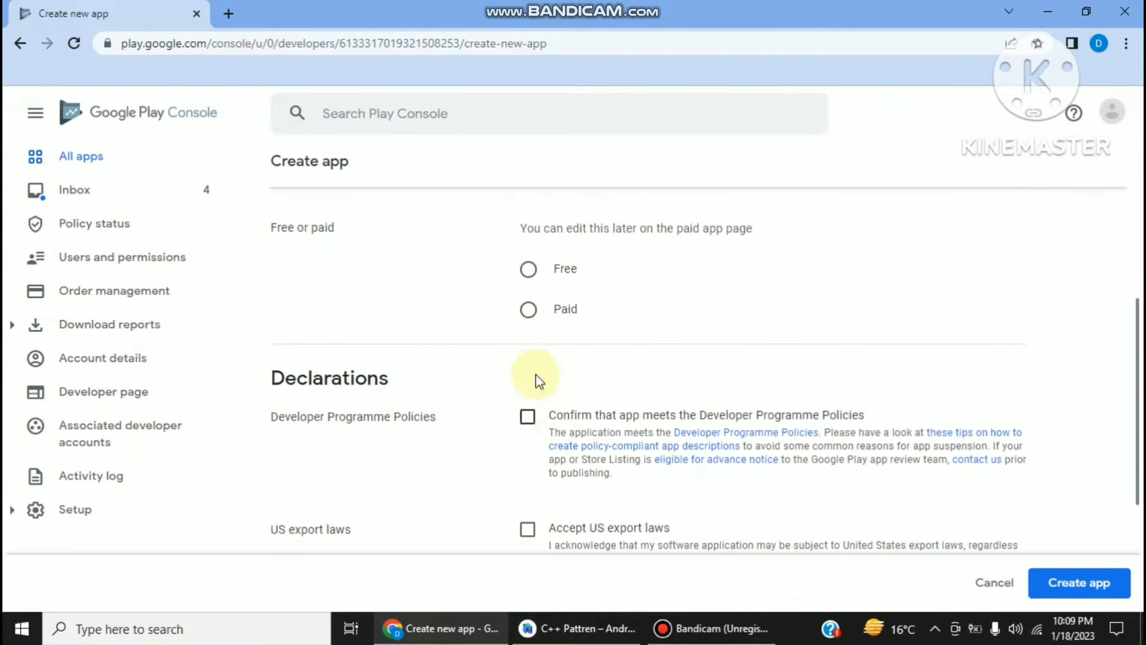
click(529, 267)
scroll(528, 376, down, 3)
click(528, 323)
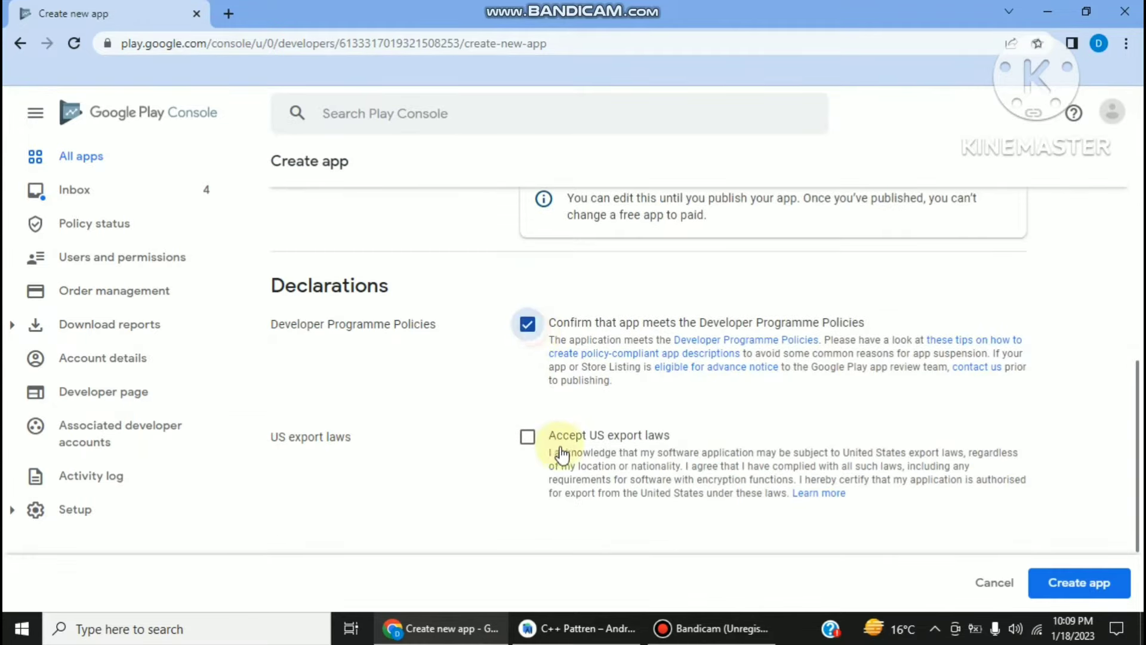
click(528, 437)
scroll(669, 399, down, 3)
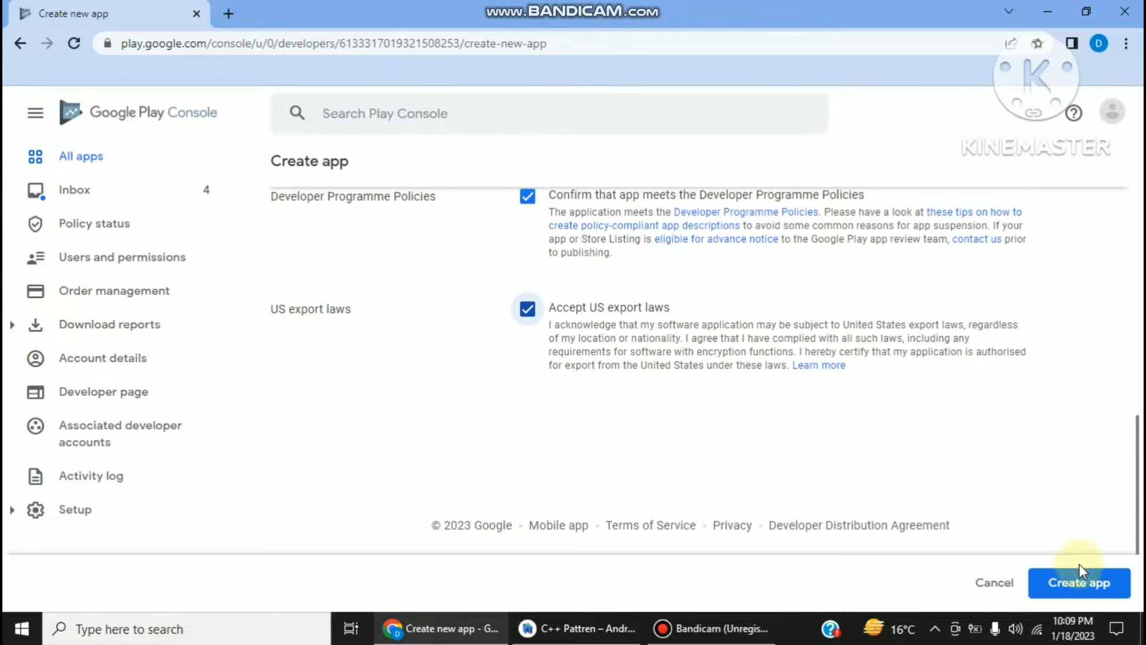
click(1079, 582)
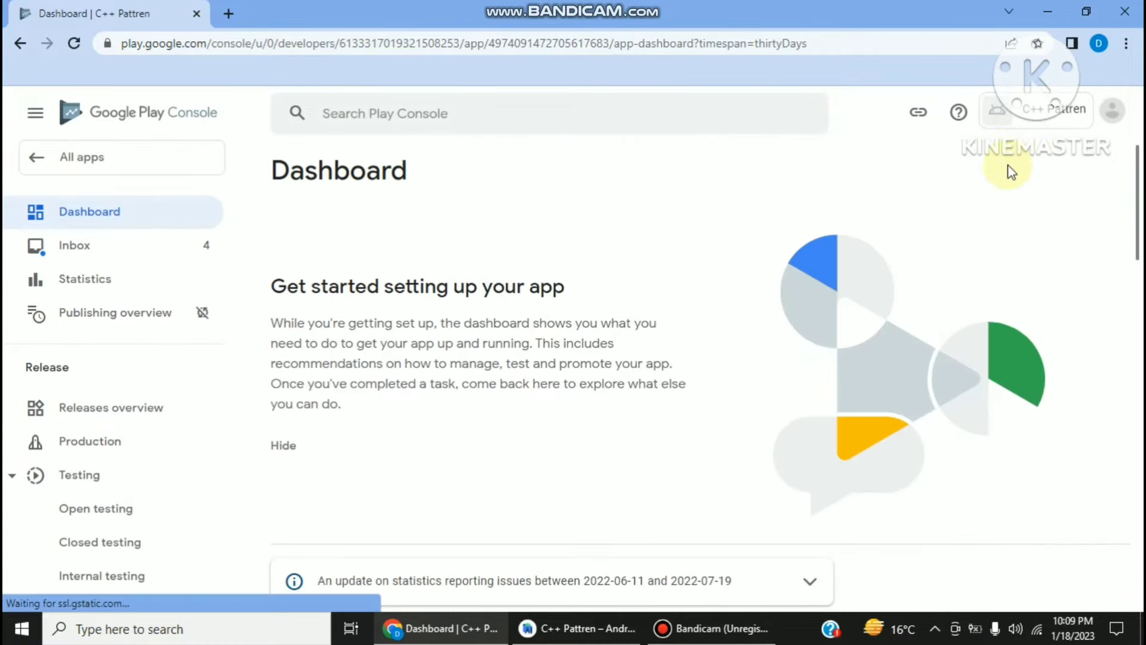
- From the new app's dashboard, expand the setup tasks and go to Set privacy policy
scroll(457, 268, down, 5)
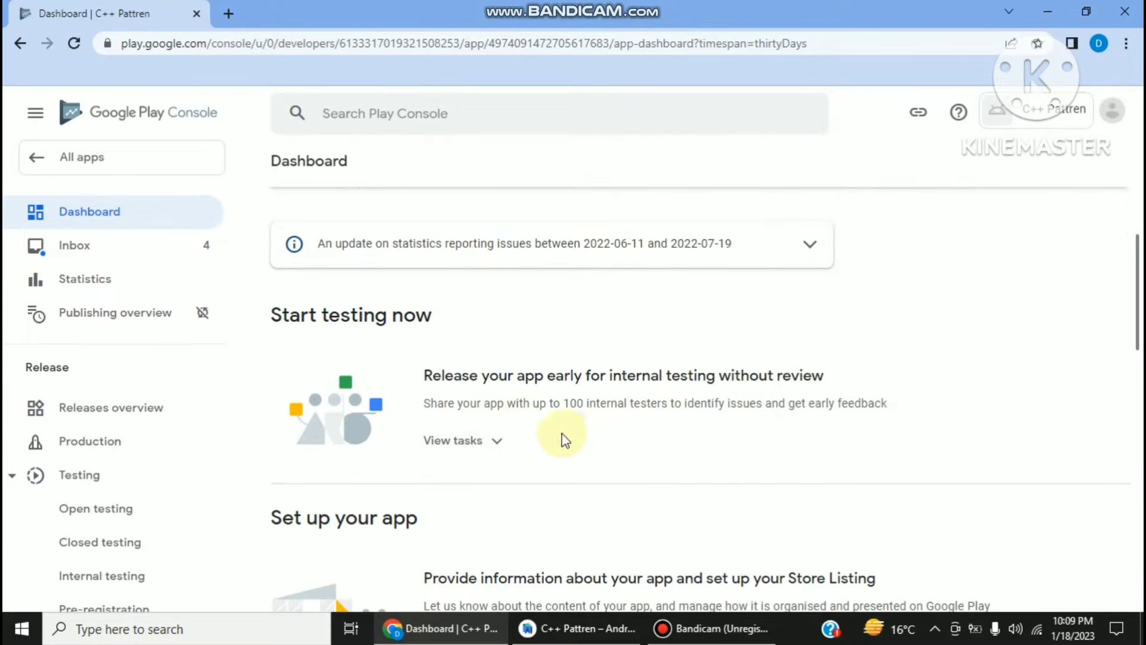
scroll(561, 438, down, 1)
scroll(478, 352, down, 1)
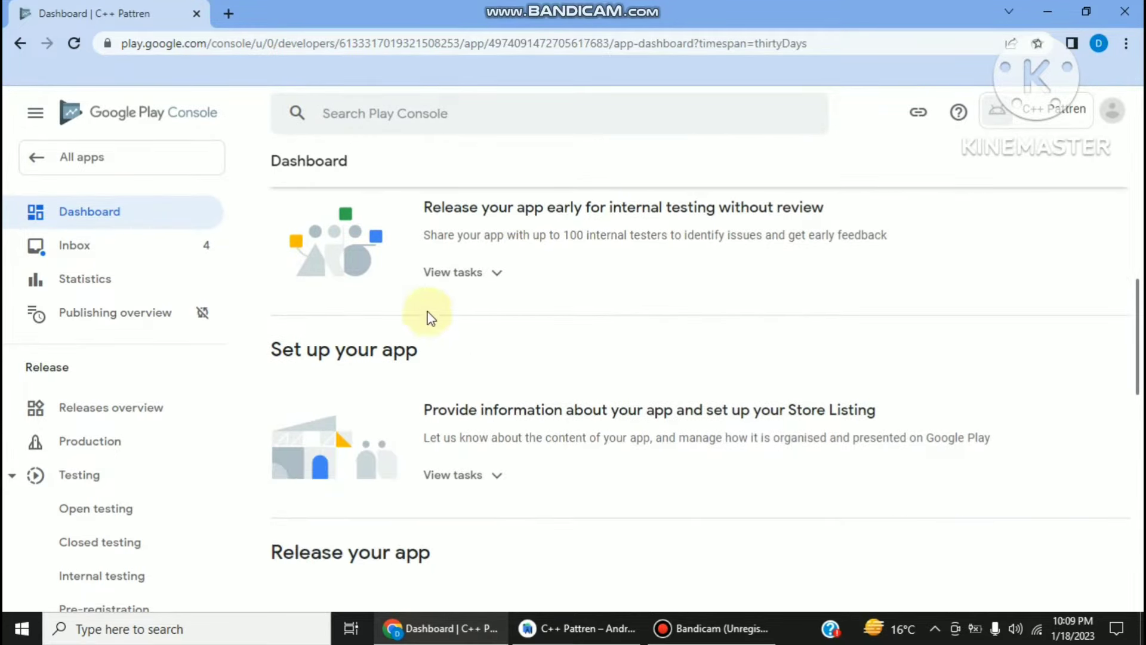
scroll(432, 302, up, 1)
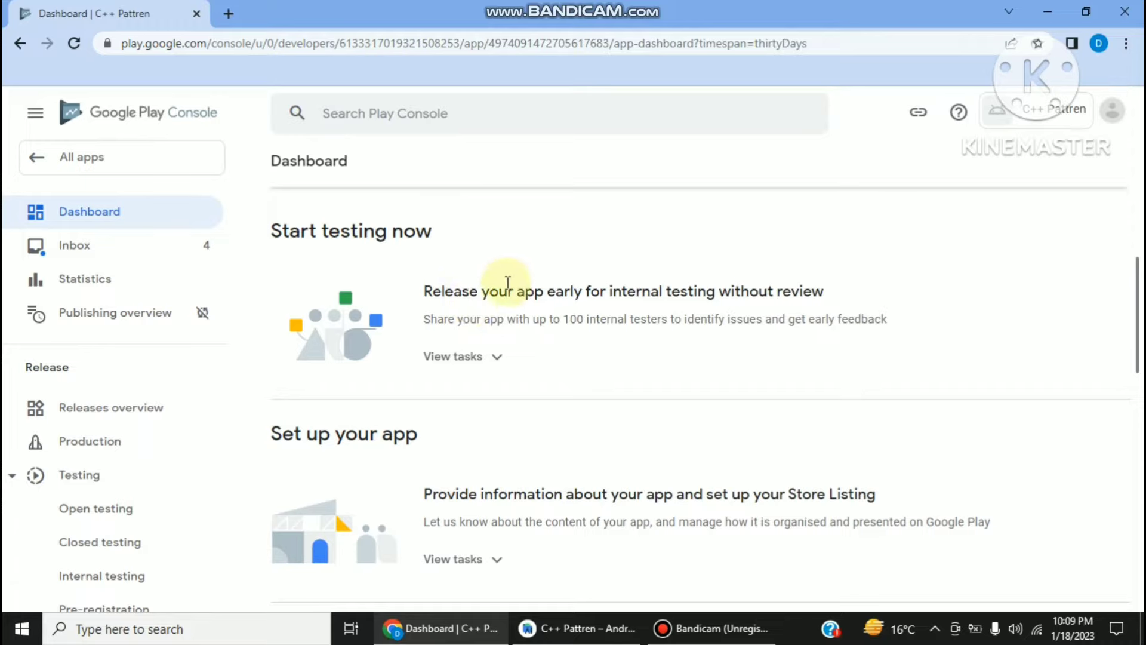
scroll(505, 293, down, 1)
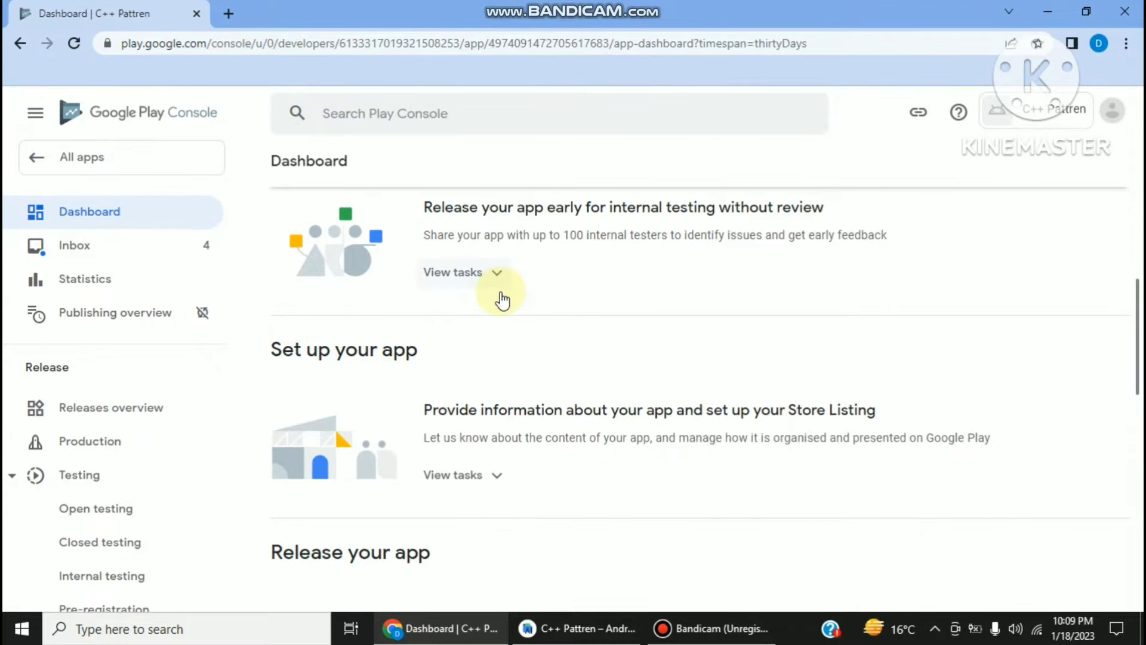
scroll(503, 302, down, 1)
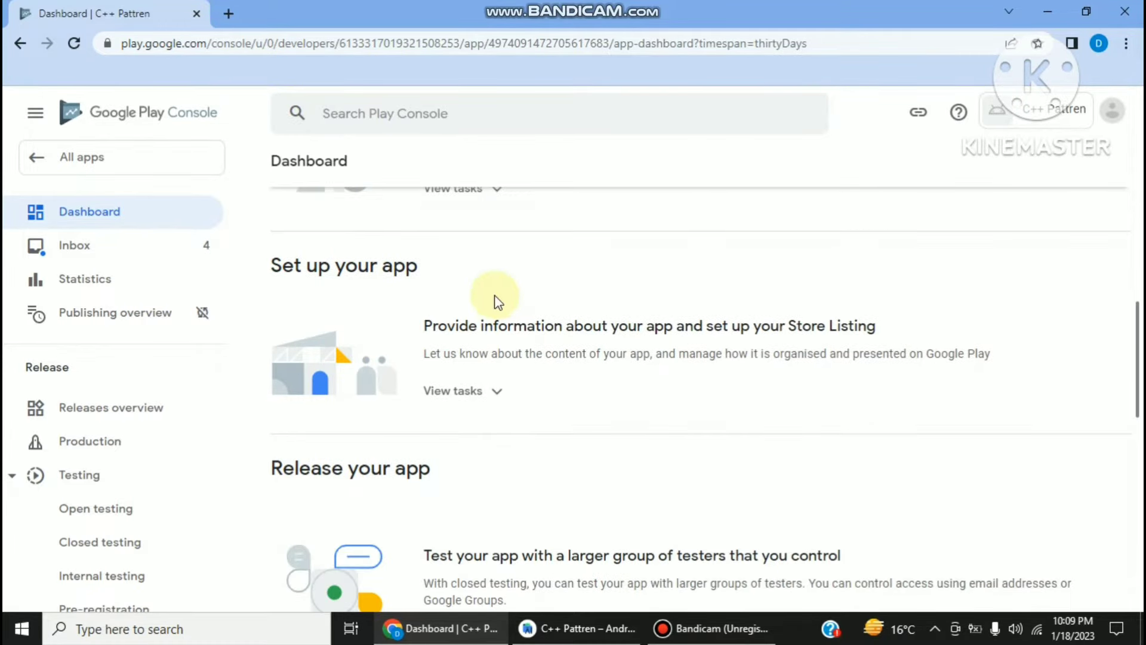
click(465, 394)
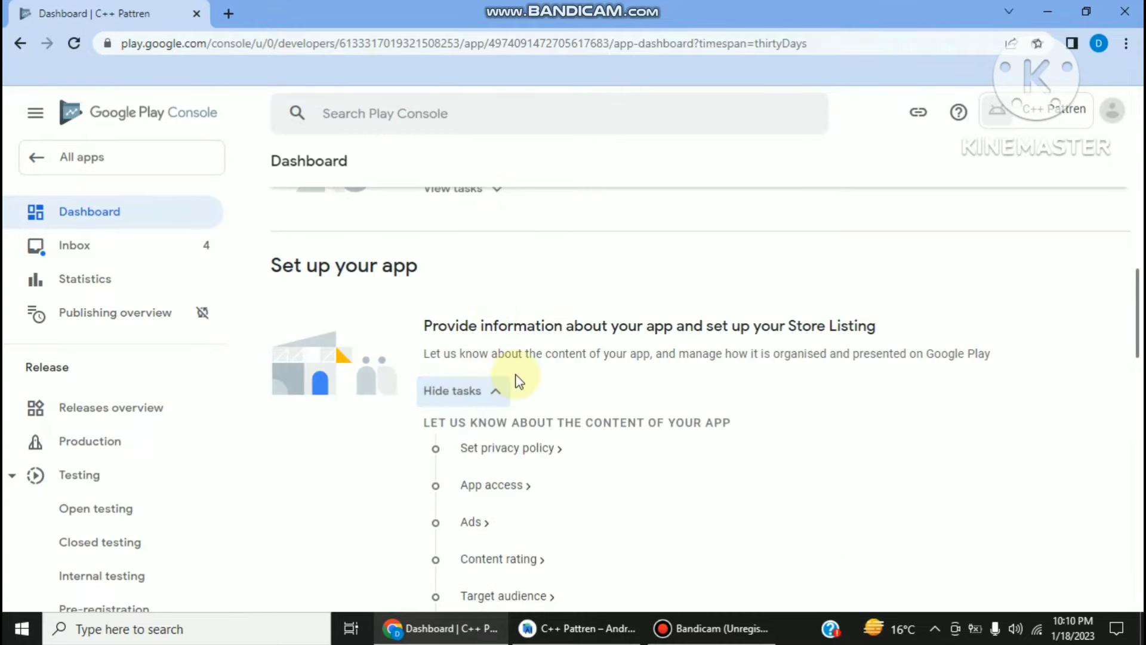
scroll(517, 385, down, 3)
scroll(517, 385, up, 2)
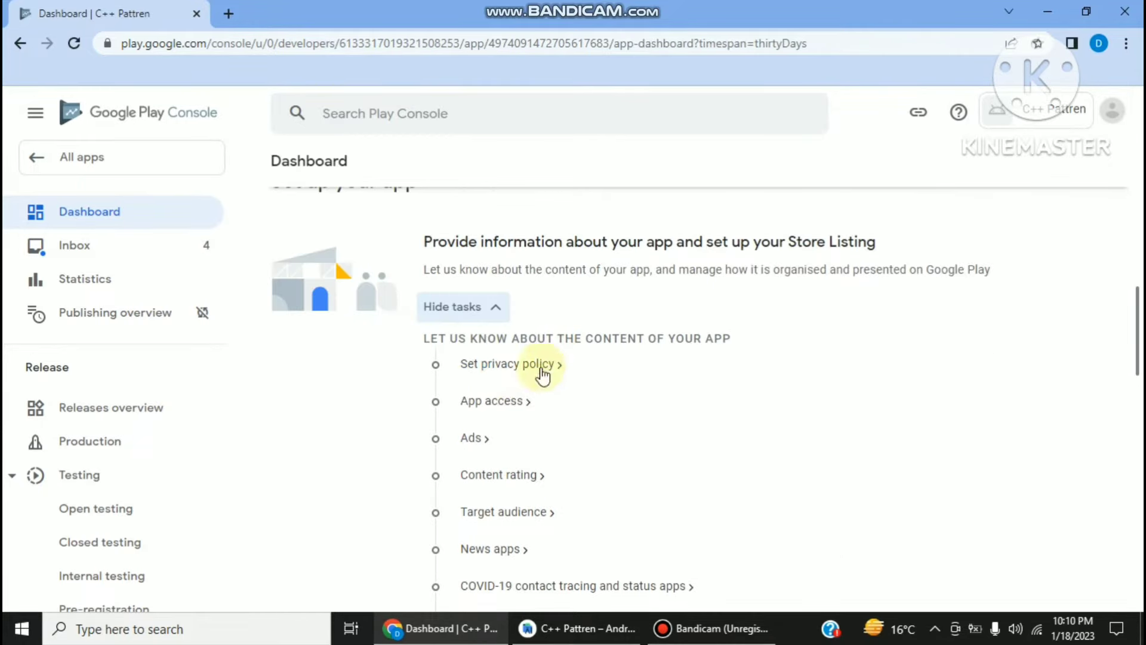
click(517, 365)
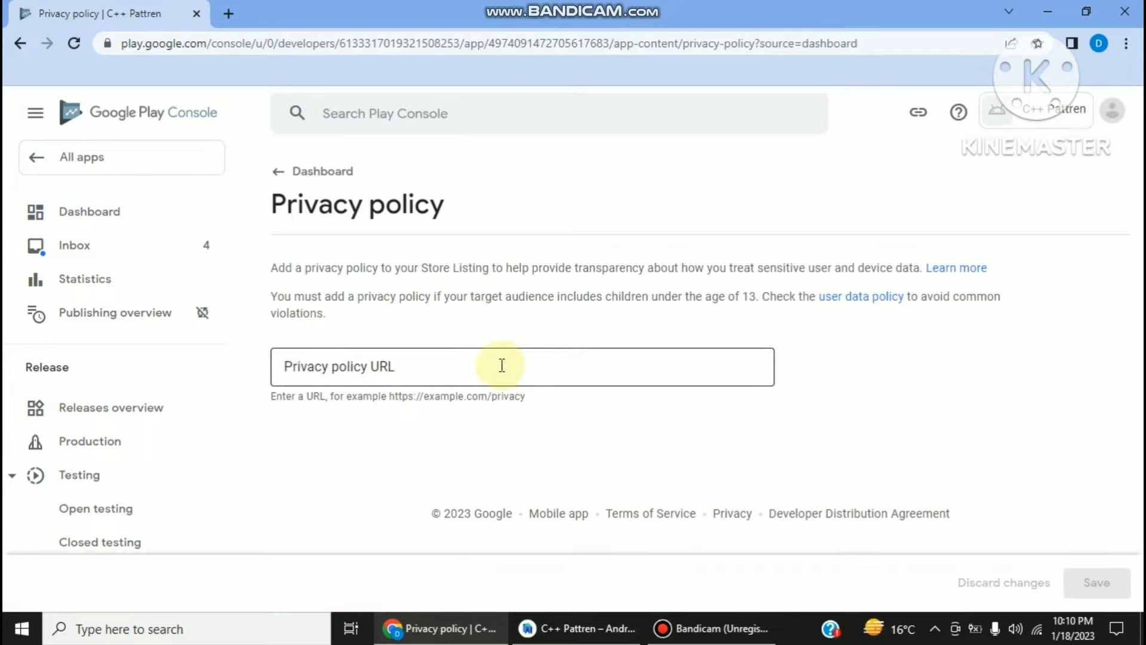
click(485, 367)
right_click(402, 371)
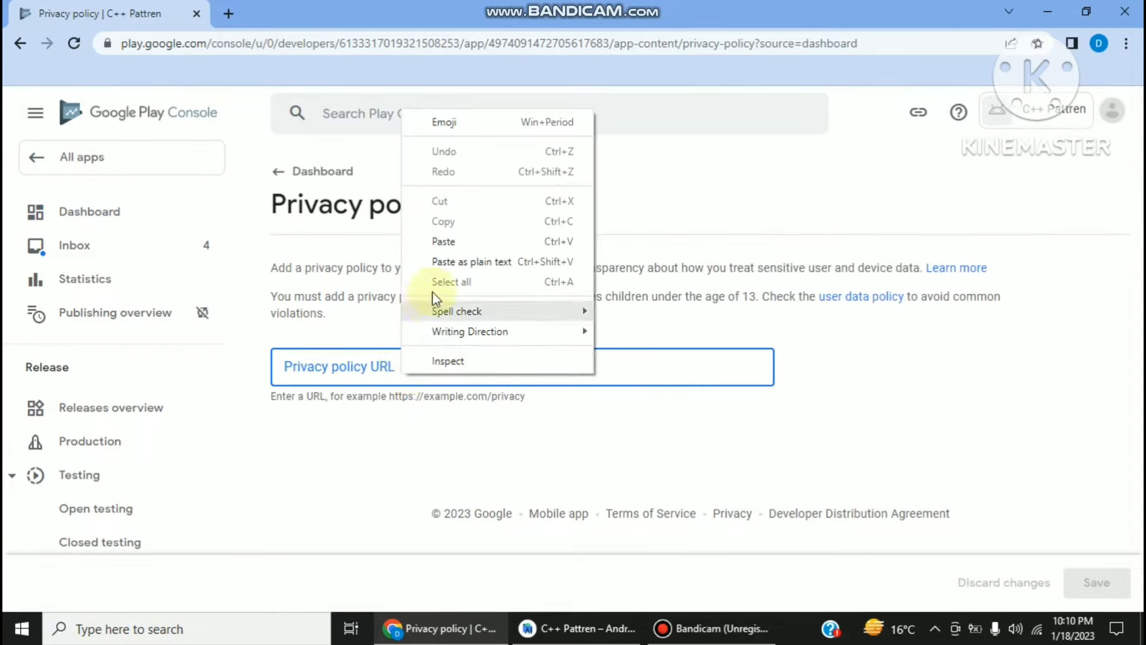
click(445, 242)
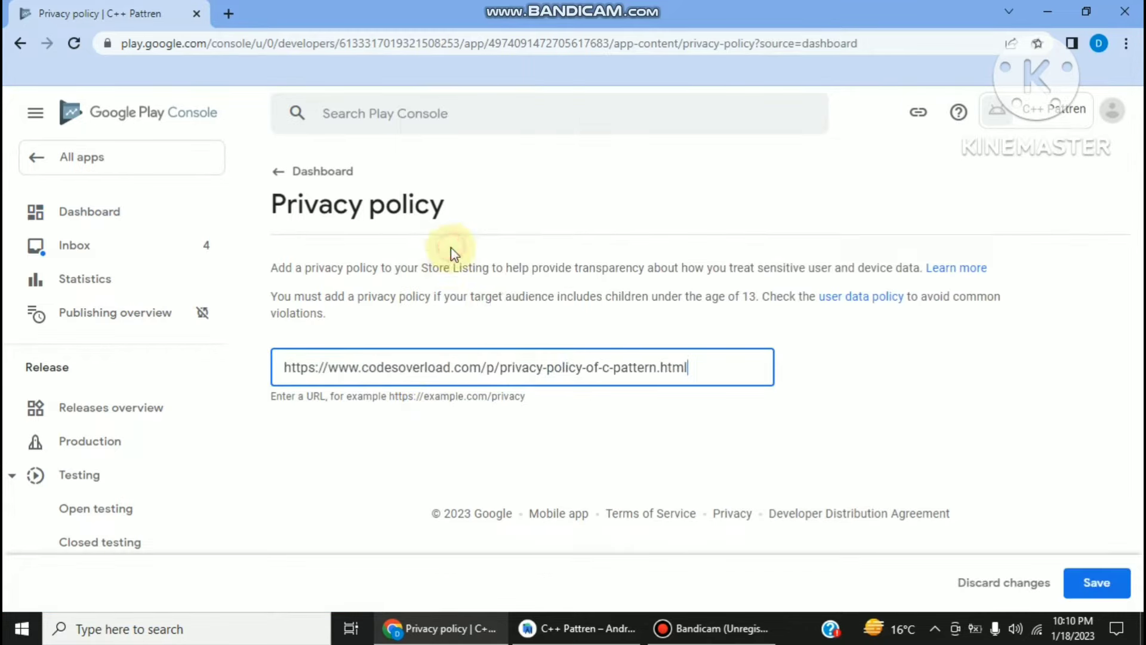
click(1093, 589)
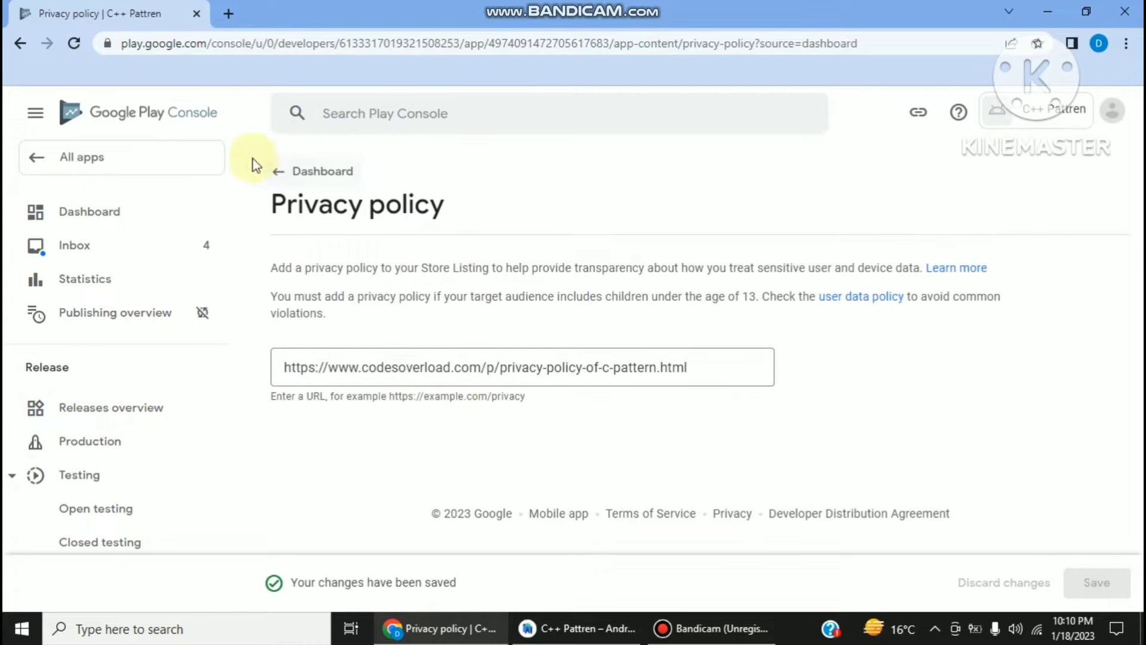
click(278, 171)
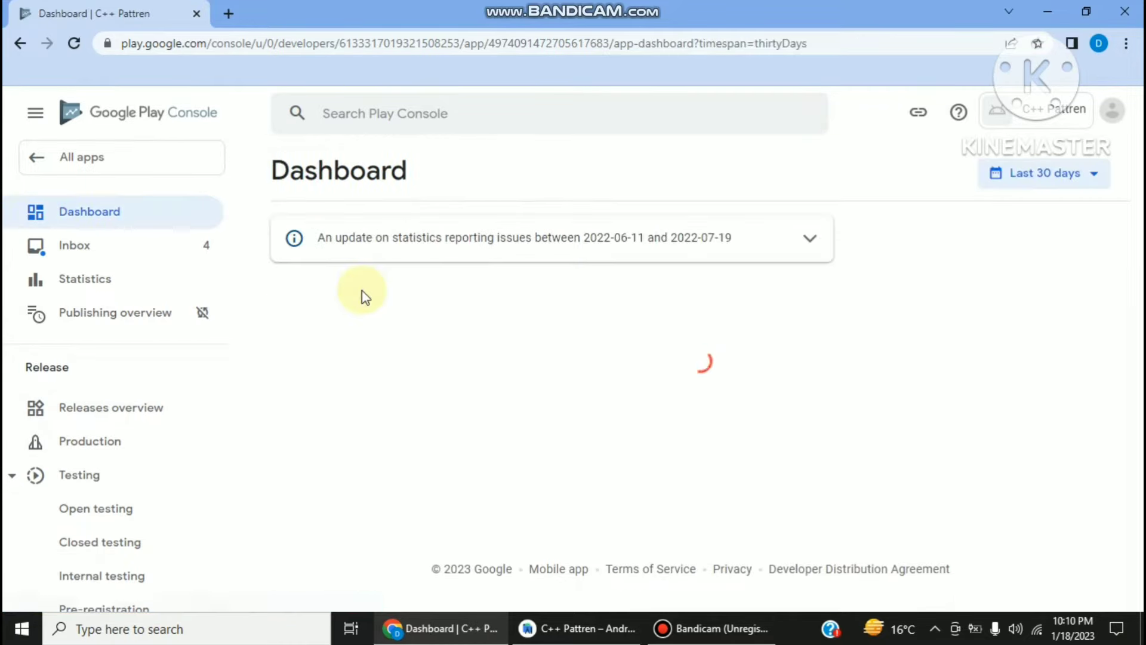
scroll(361, 320, down, 2)
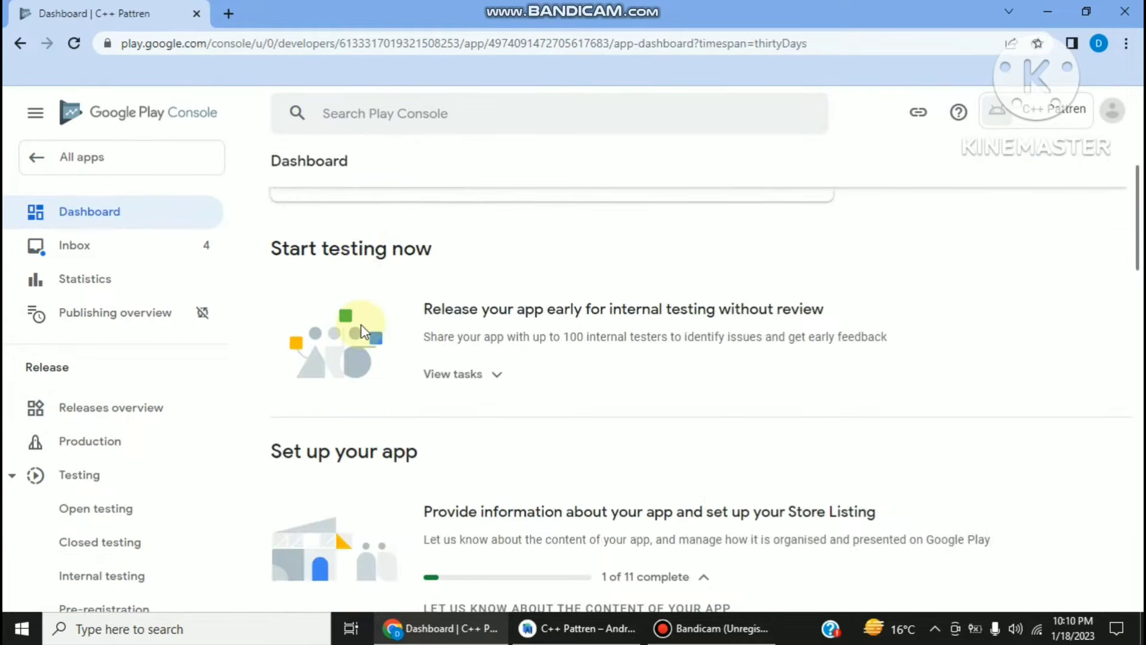
scroll(362, 326, down, 4)
- Declare in App access that all functionality is available without special access, and save
click(485, 417)
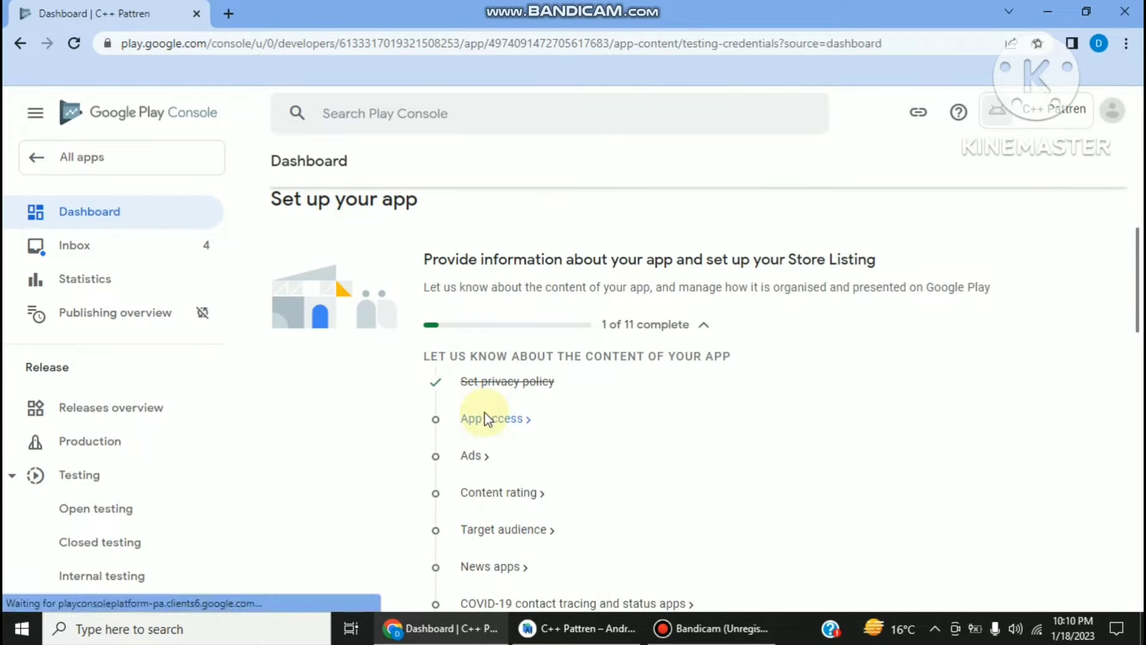
click(345, 368)
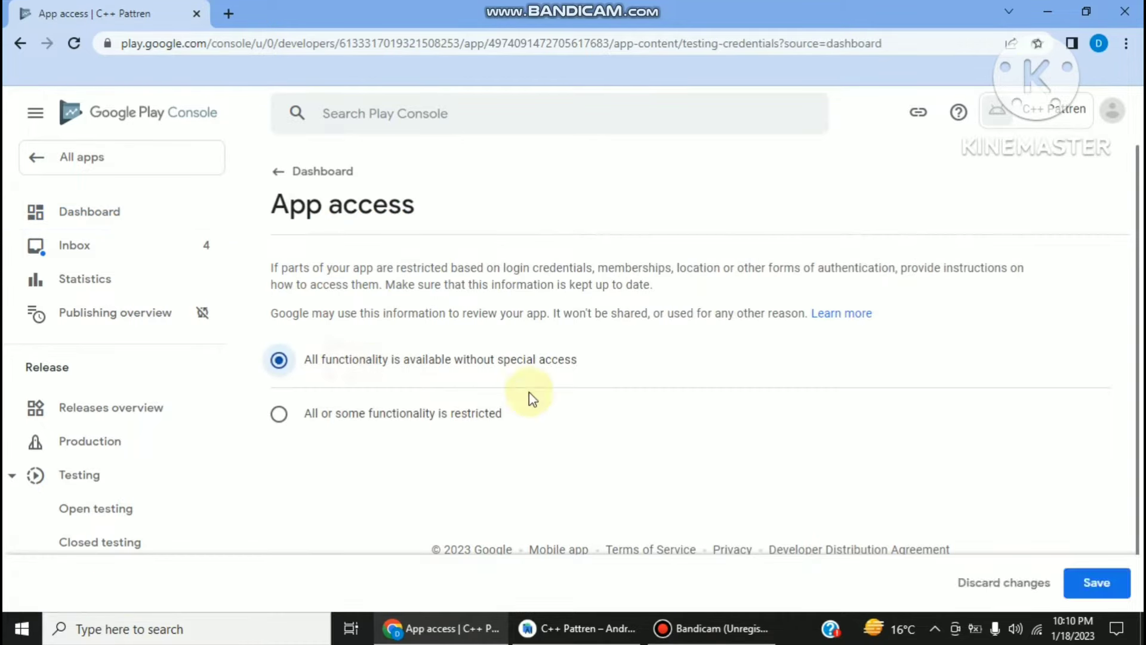
click(1091, 590)
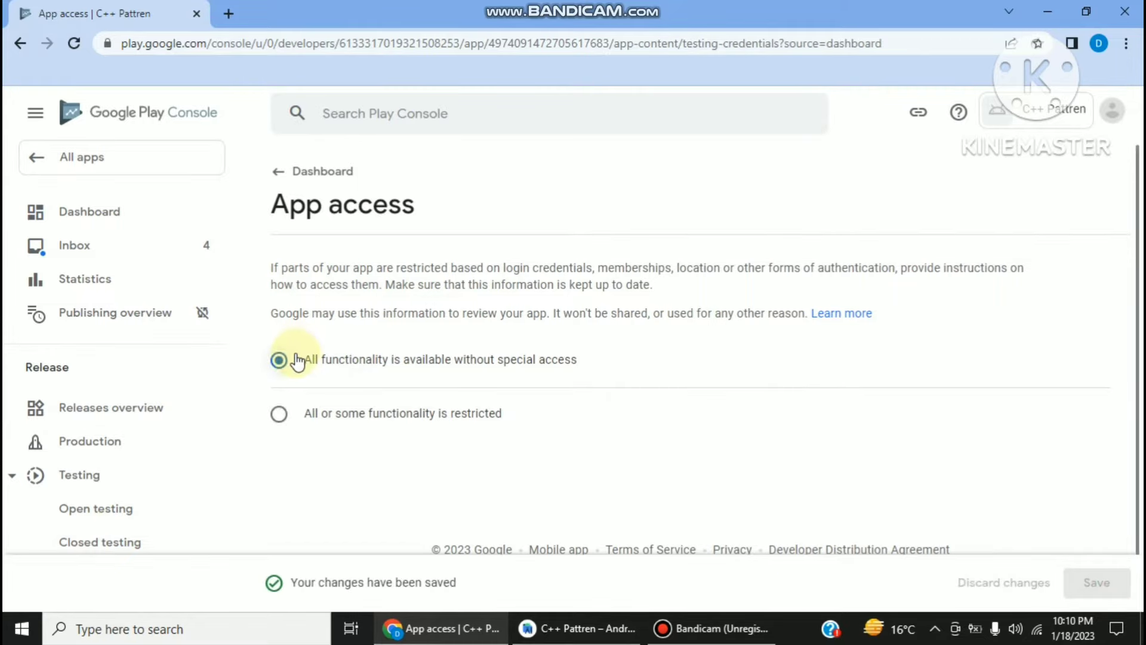
click(277, 192)
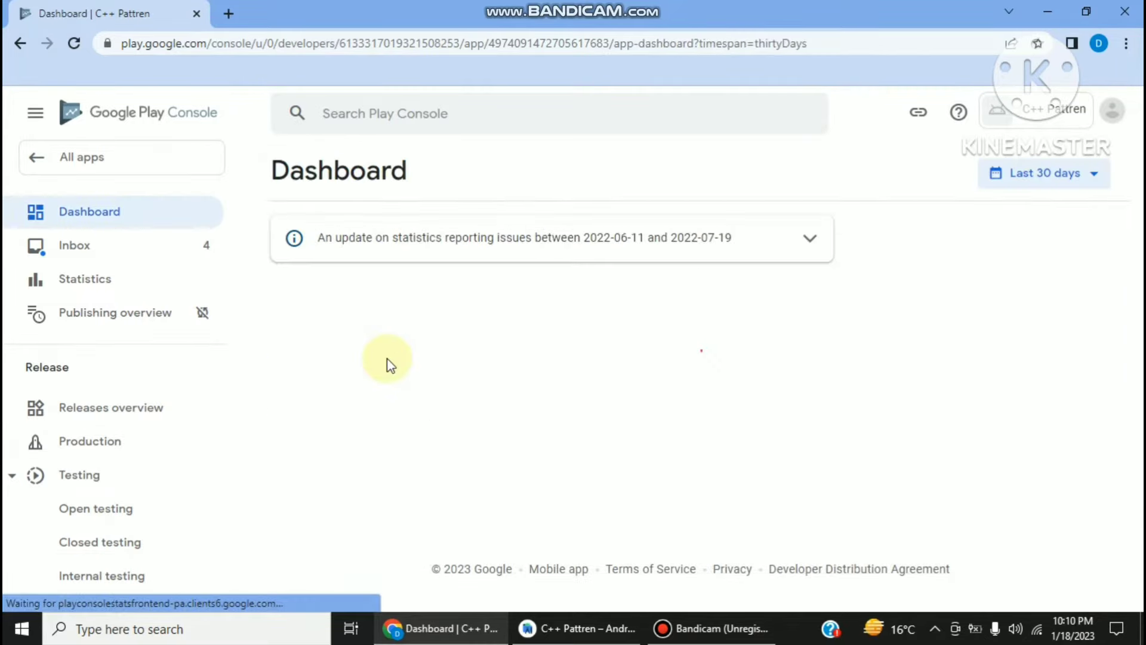
scroll(389, 370, down, 2)
scroll(389, 375, down, 4)
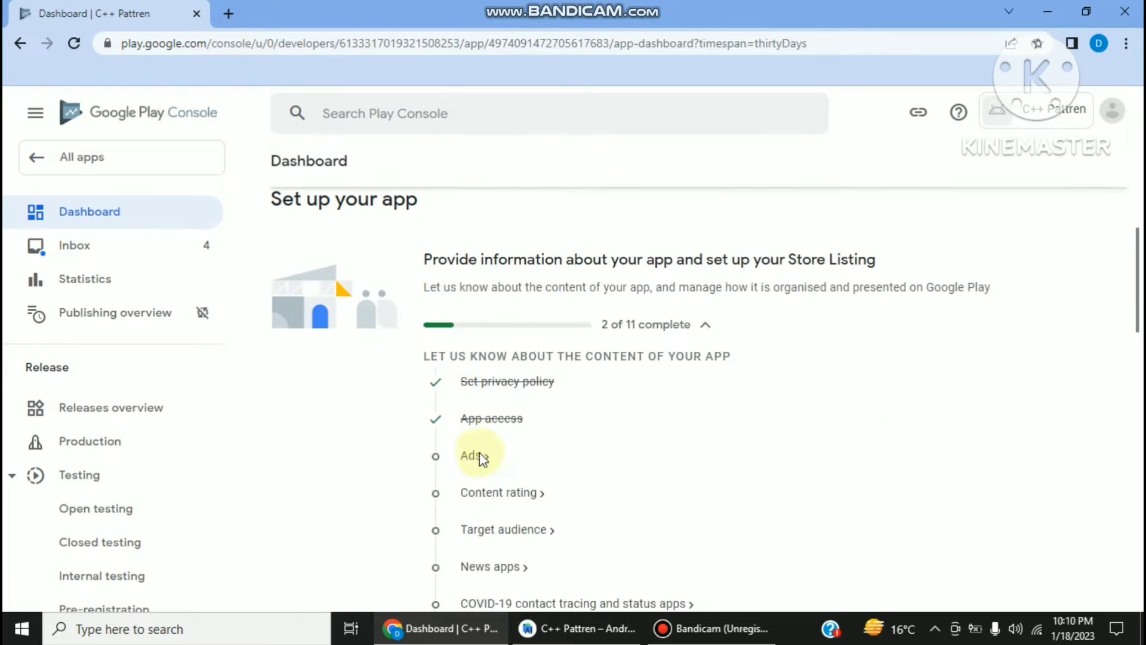
- Declare in Ads that the app contains ads, and save
click(473, 457)
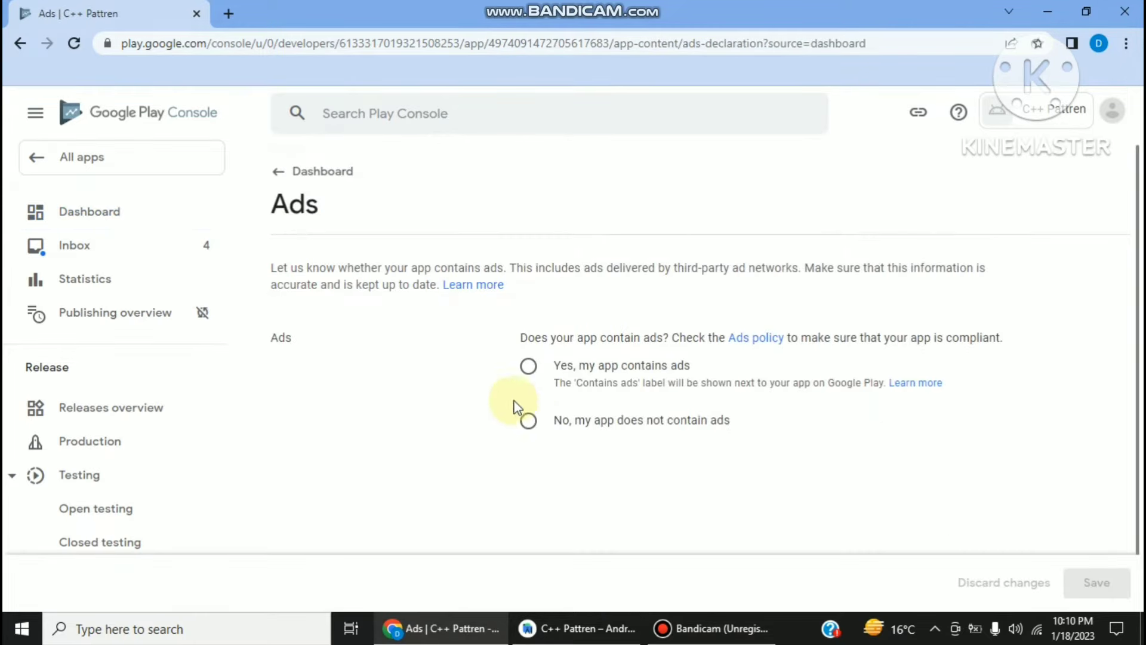
click(529, 368)
click(1097, 582)
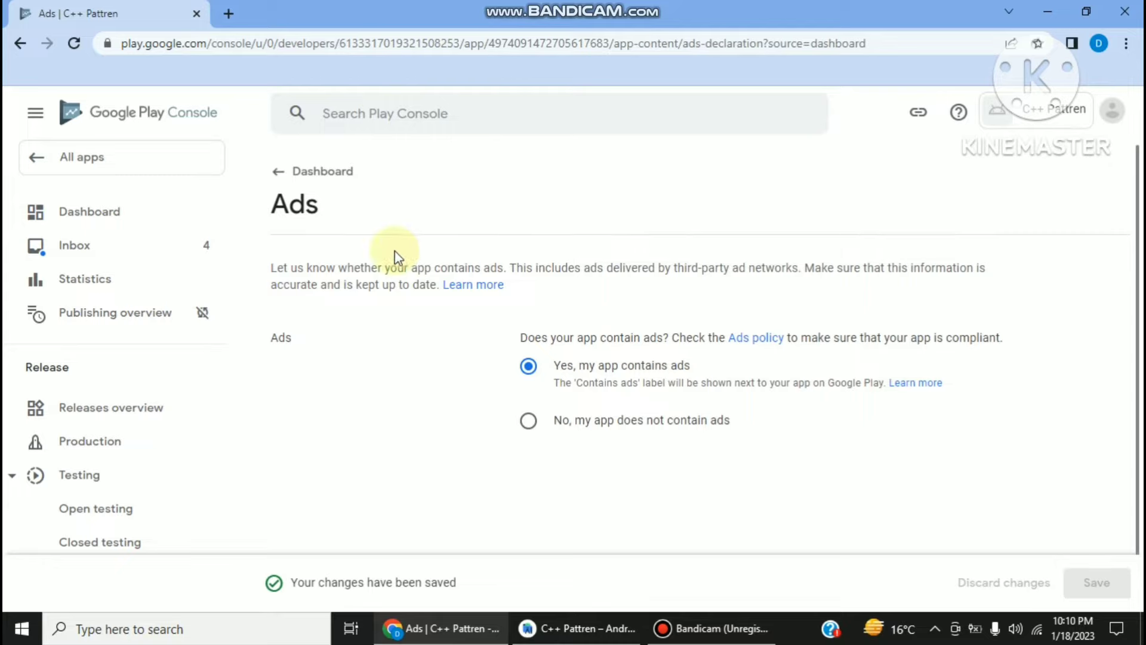
click(279, 174)
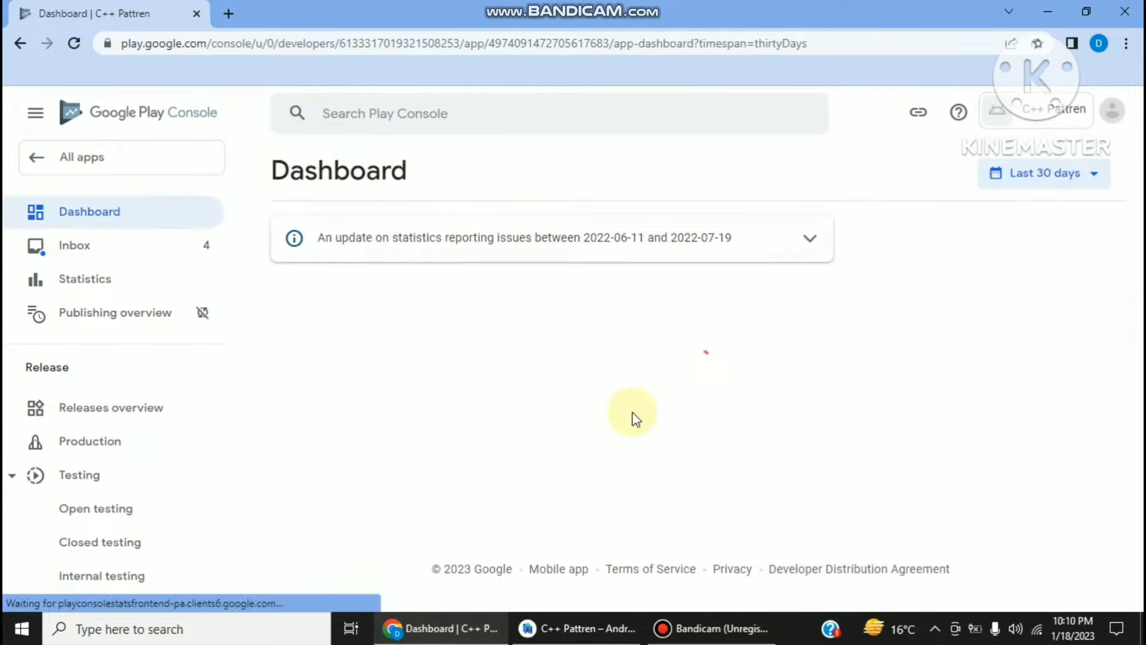
scroll(508, 421, down, 8)
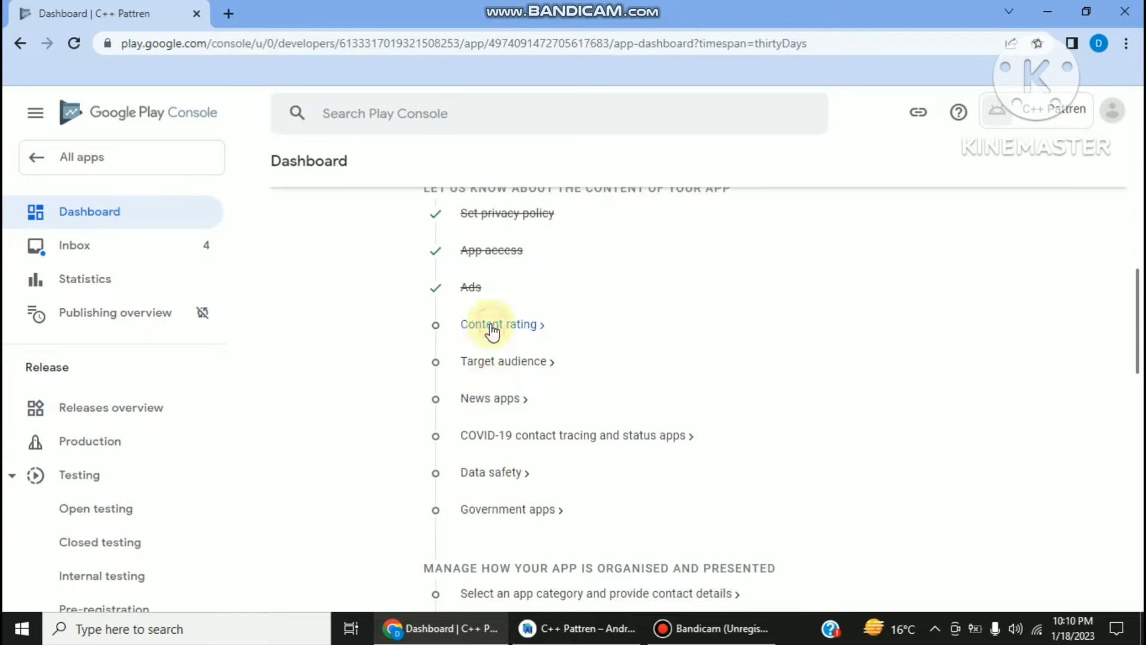
click(492, 326)
- Start the content rating questionnaire with a contact e-mail and category 'All other app types'
scroll(418, 359, down, 2)
click(332, 385)
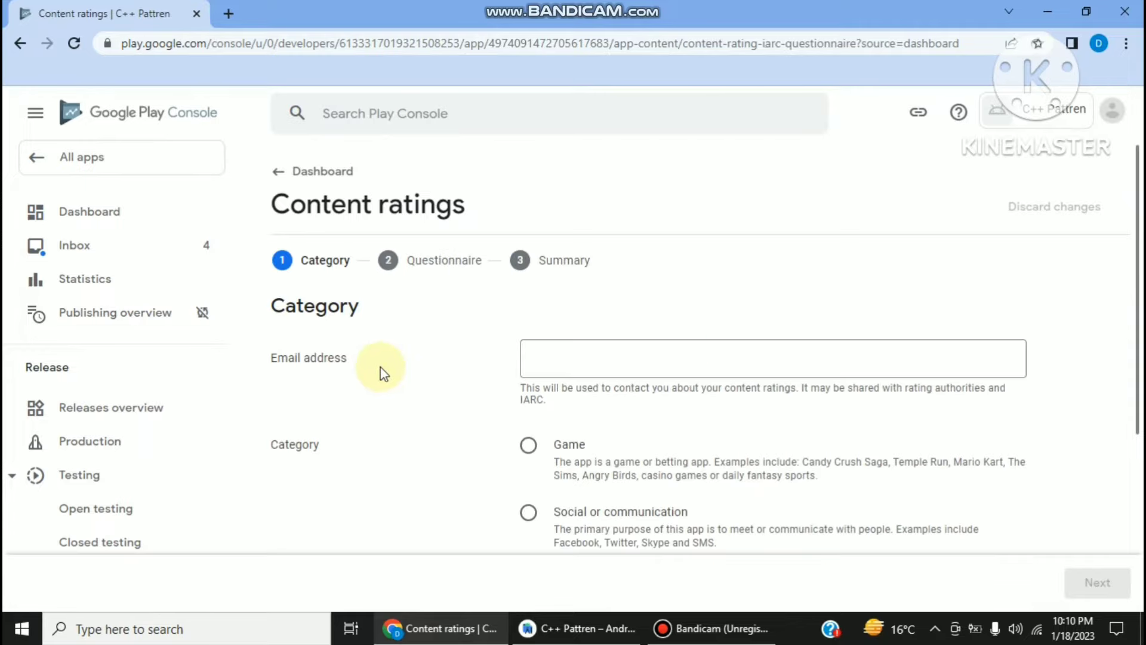
click(597, 361)
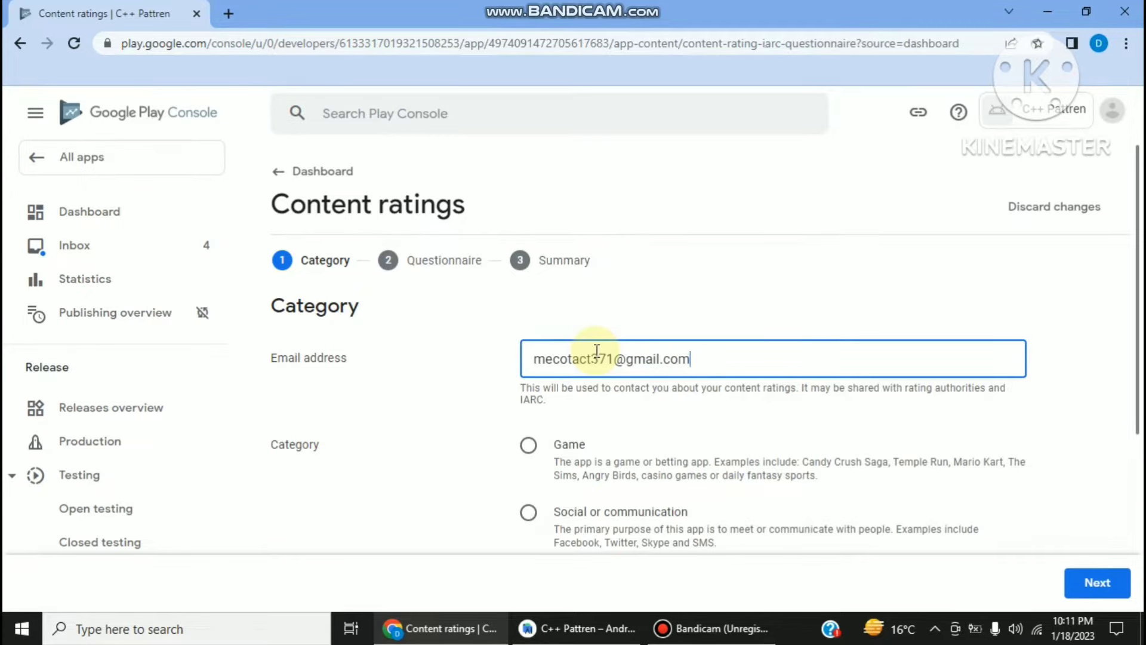
scroll(607, 412, down, 3)
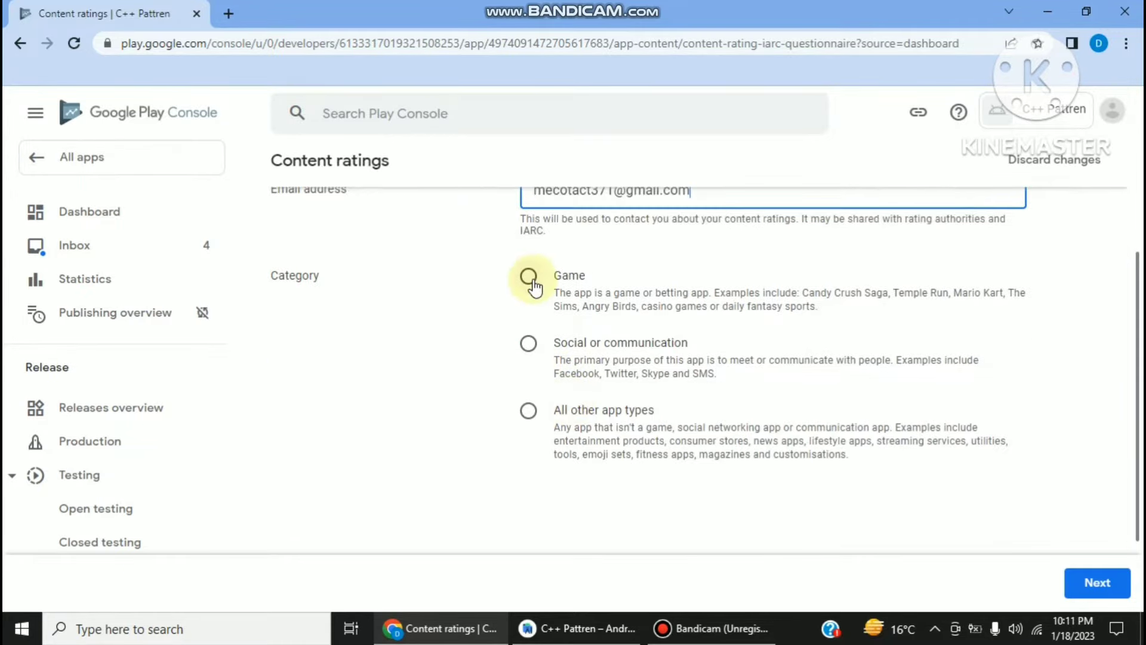
click(529, 412)
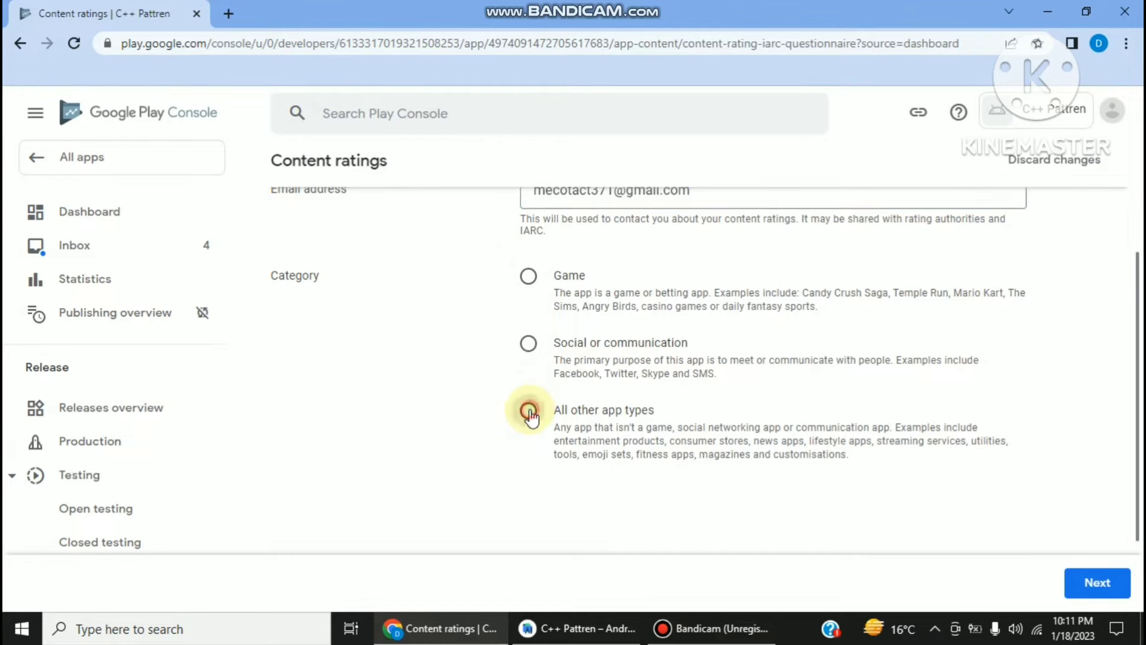
scroll(716, 442, down, 2)
scroll(794, 468, up, 2)
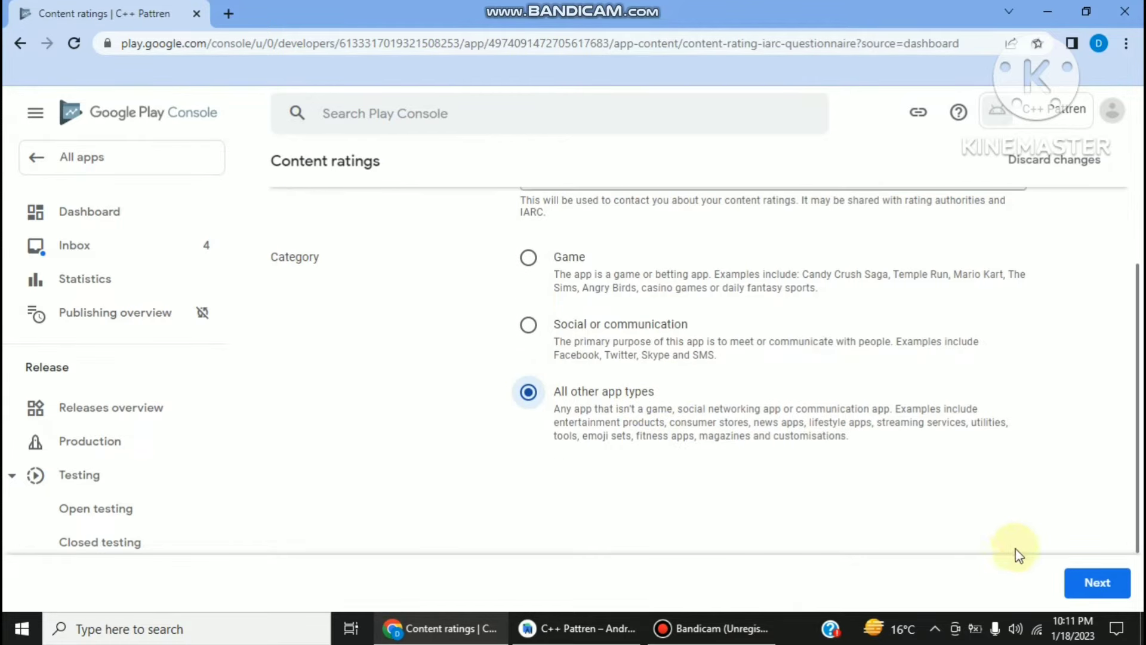
click(1087, 583)
- Answer No to the downloaded content, user content sharing and online content questions
scroll(394, 424, down, 2)
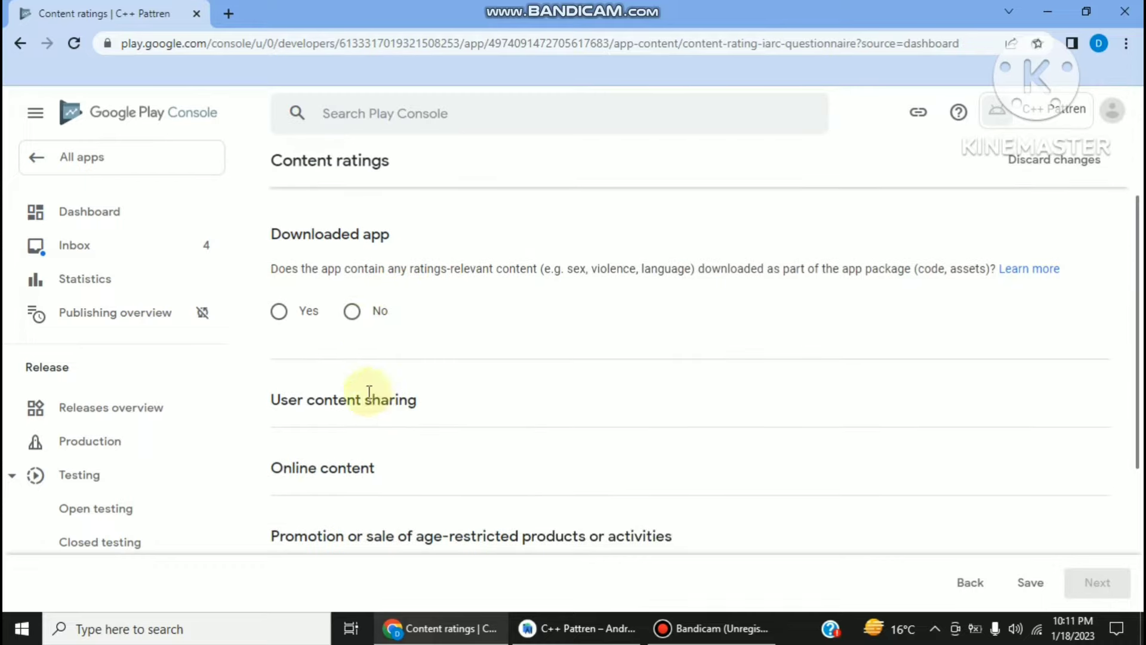
click(353, 312)
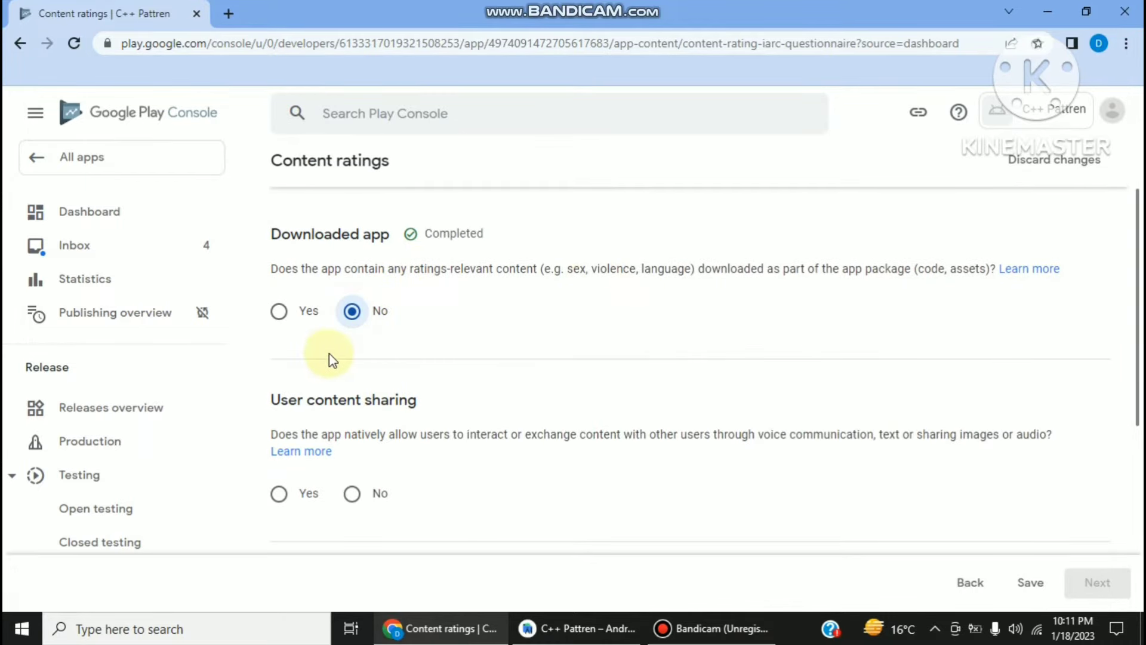
scroll(332, 360, down, 1)
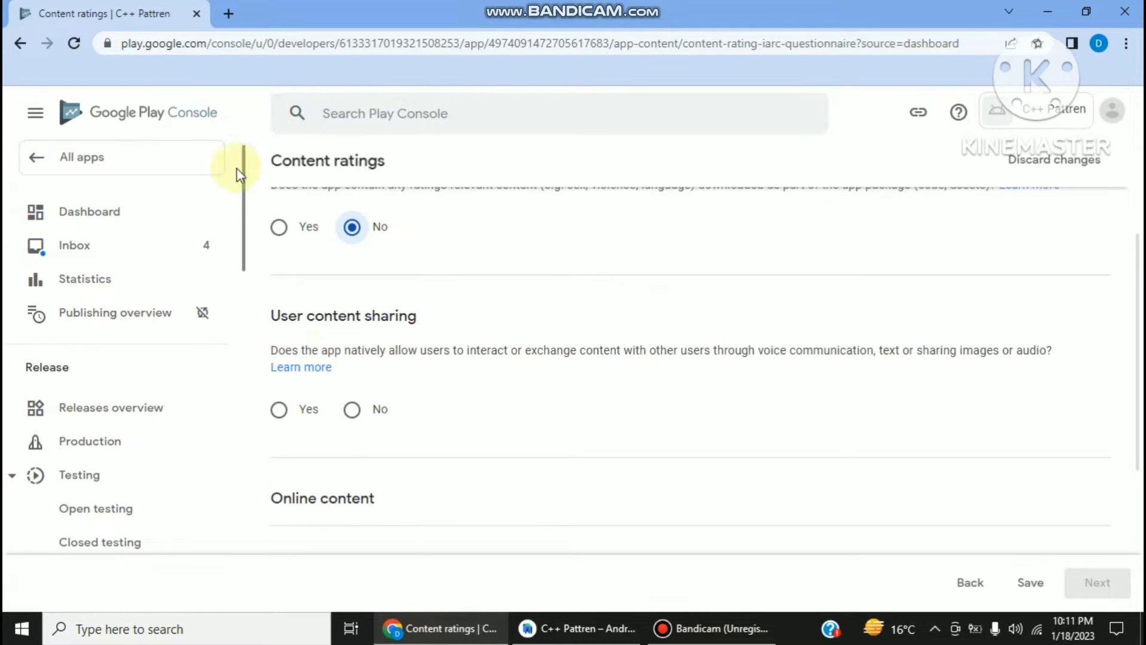
scroll(352, 310, down, 2)
scroll(353, 306, up, 1)
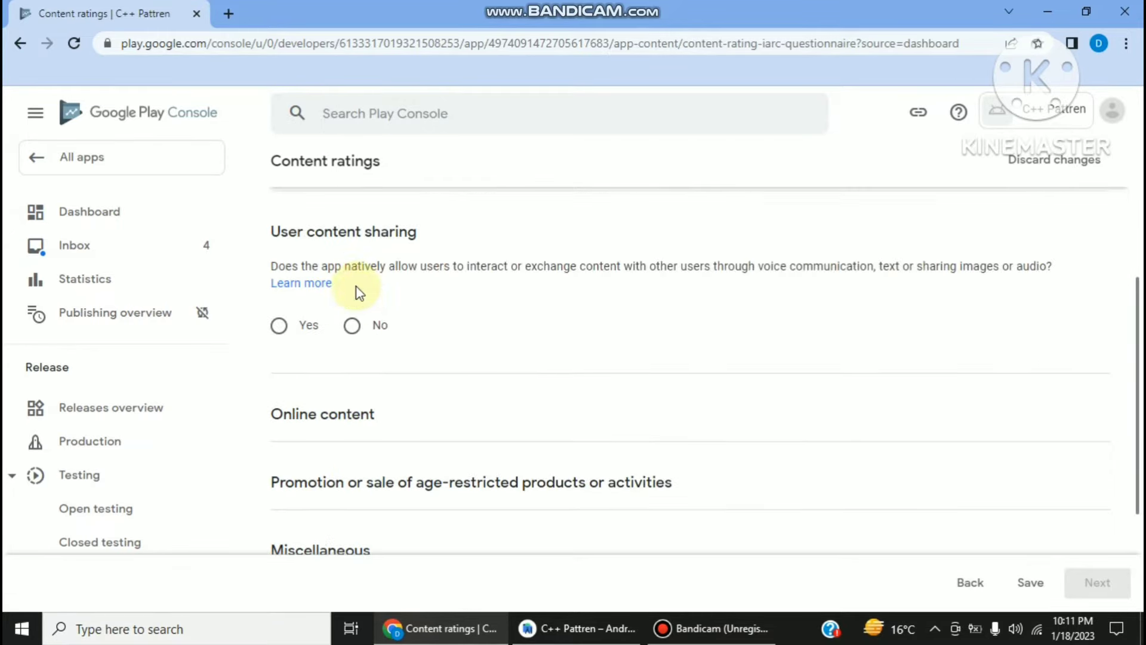
click(358, 325)
scroll(358, 326, down, 2)
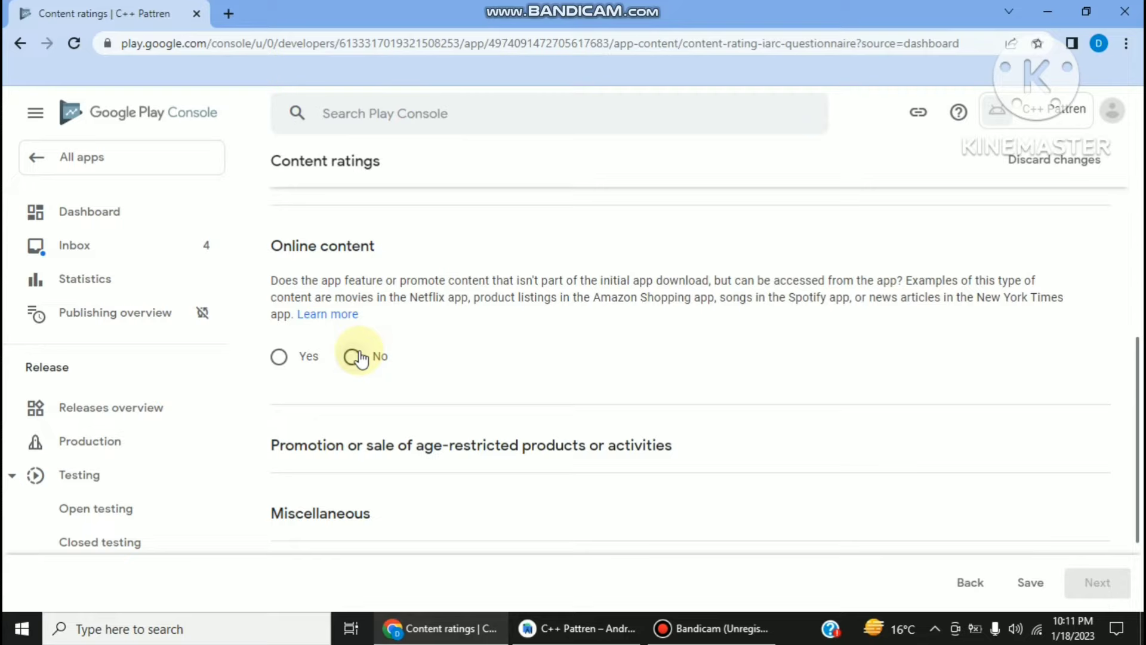
click(358, 361)
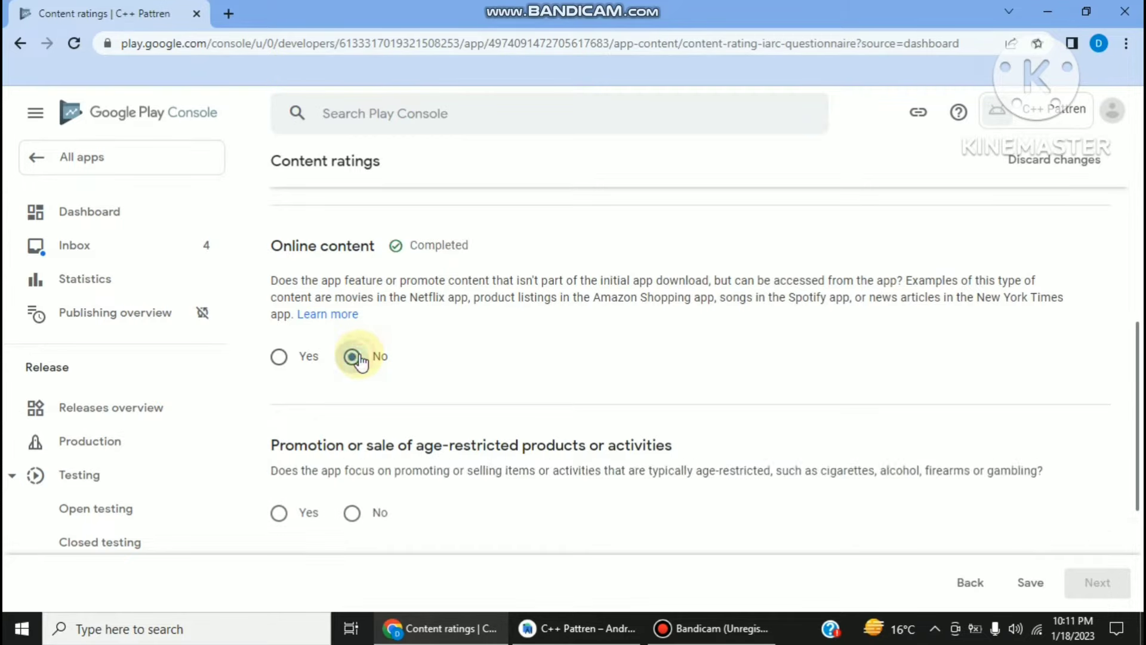
- Answer No to age-restricted products, precise location, digital purchases, web browser and news/educational questions
scroll(363, 352, down, 1)
scroll(363, 345, down, 1)
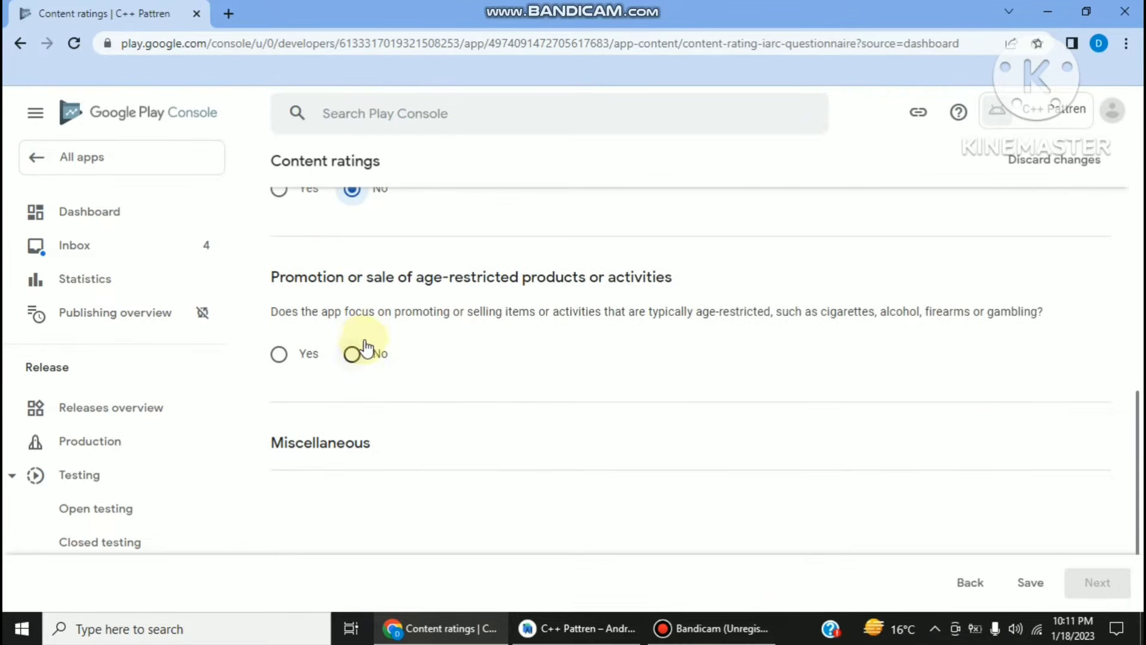
click(358, 356)
scroll(357, 348, down, 2)
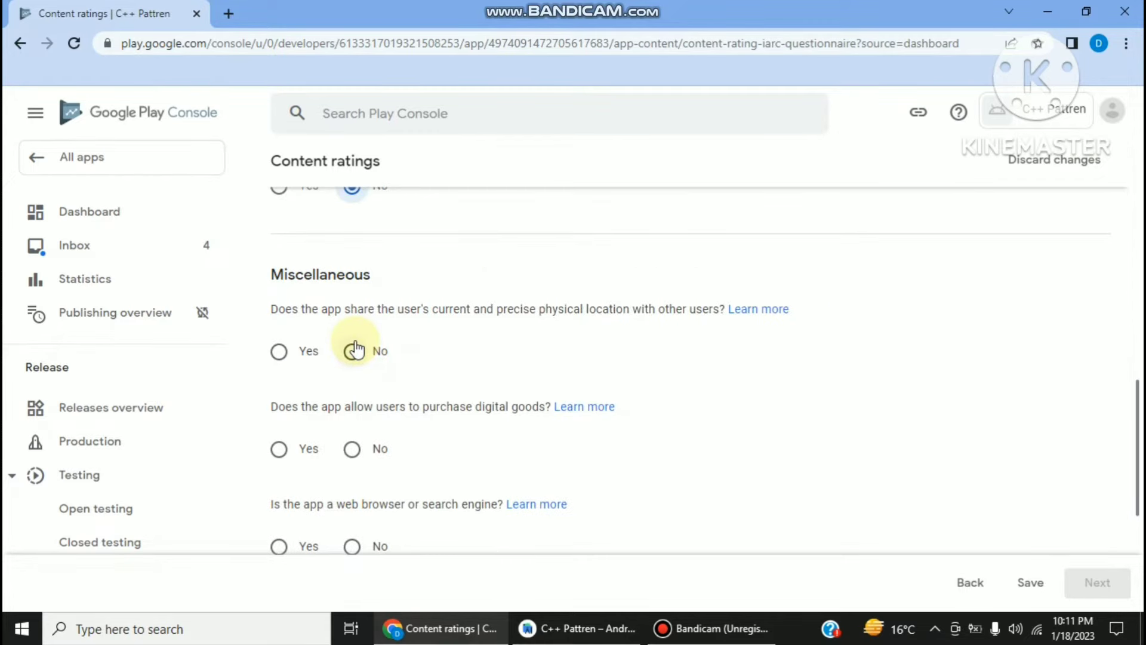
click(356, 349)
scroll(356, 351, down, 1)
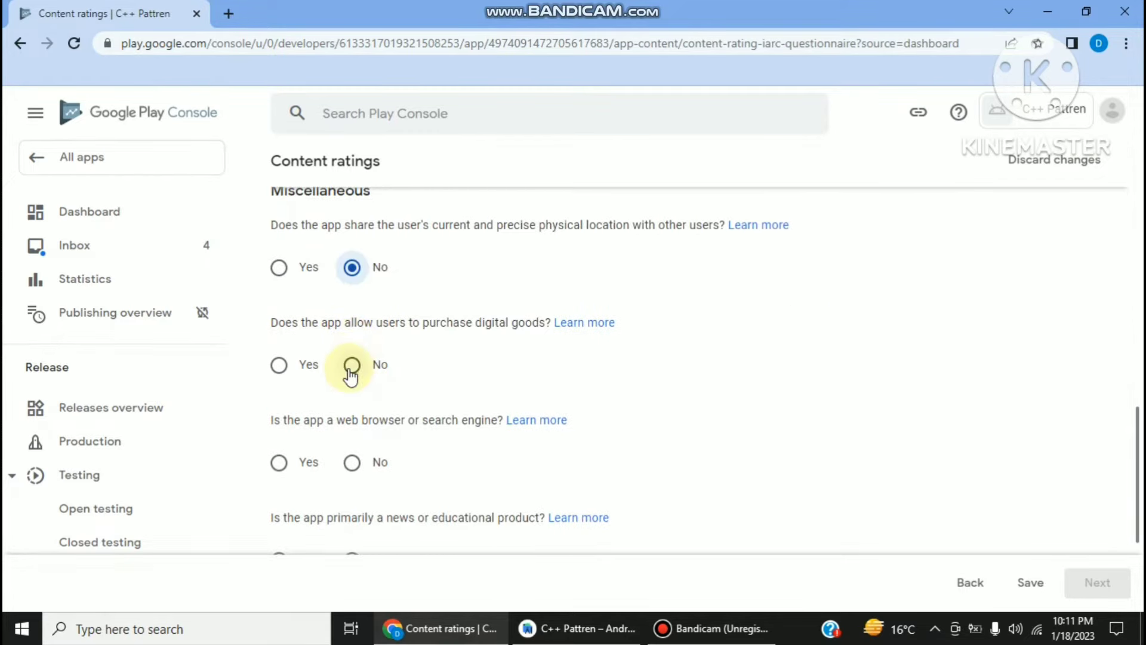
click(352, 365)
scroll(357, 363, down, 1)
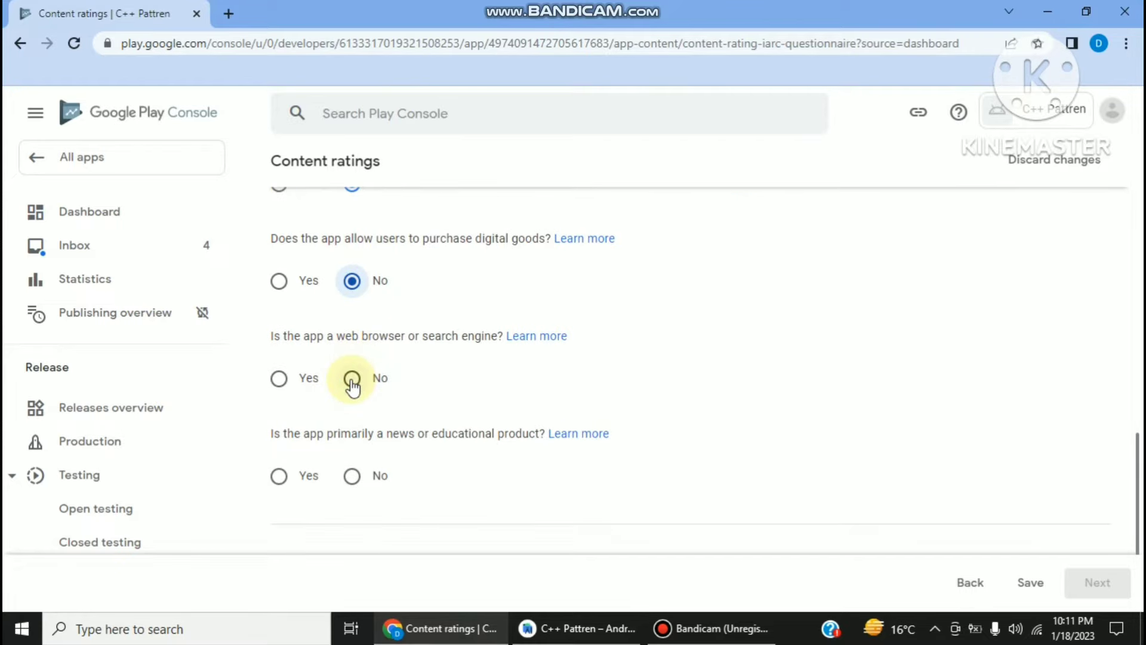
click(353, 382)
scroll(352, 387, down, 1)
click(352, 389)
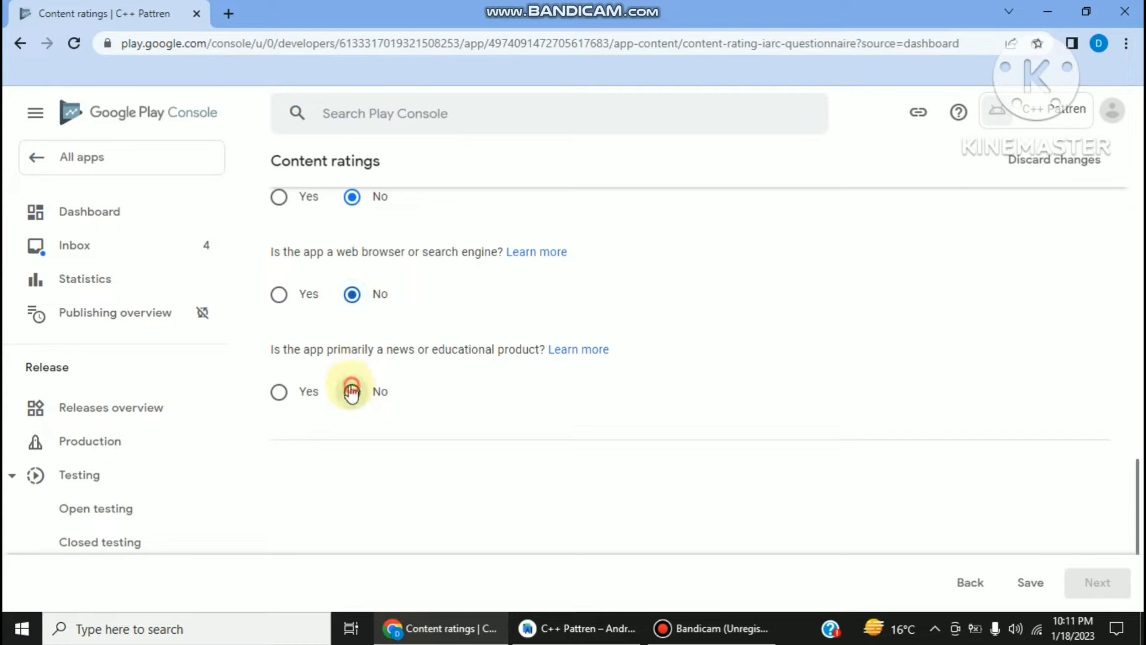
- Save the questionnaire, submit it for a 3+ rating, and return to the dashboard
click(1031, 588)
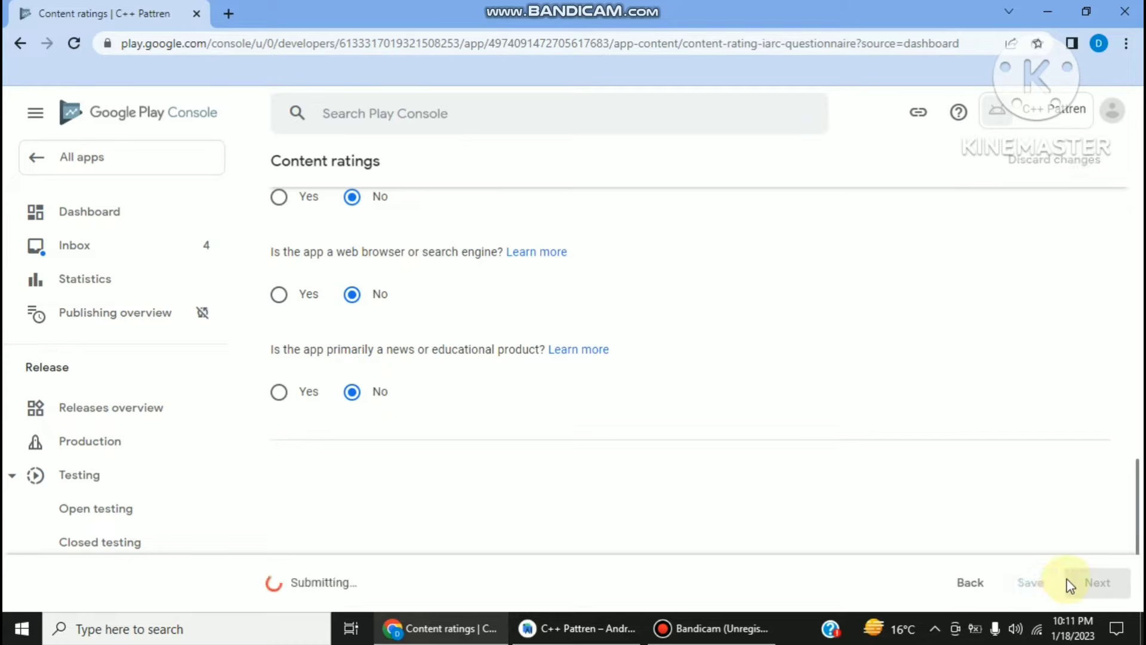
click(1099, 583)
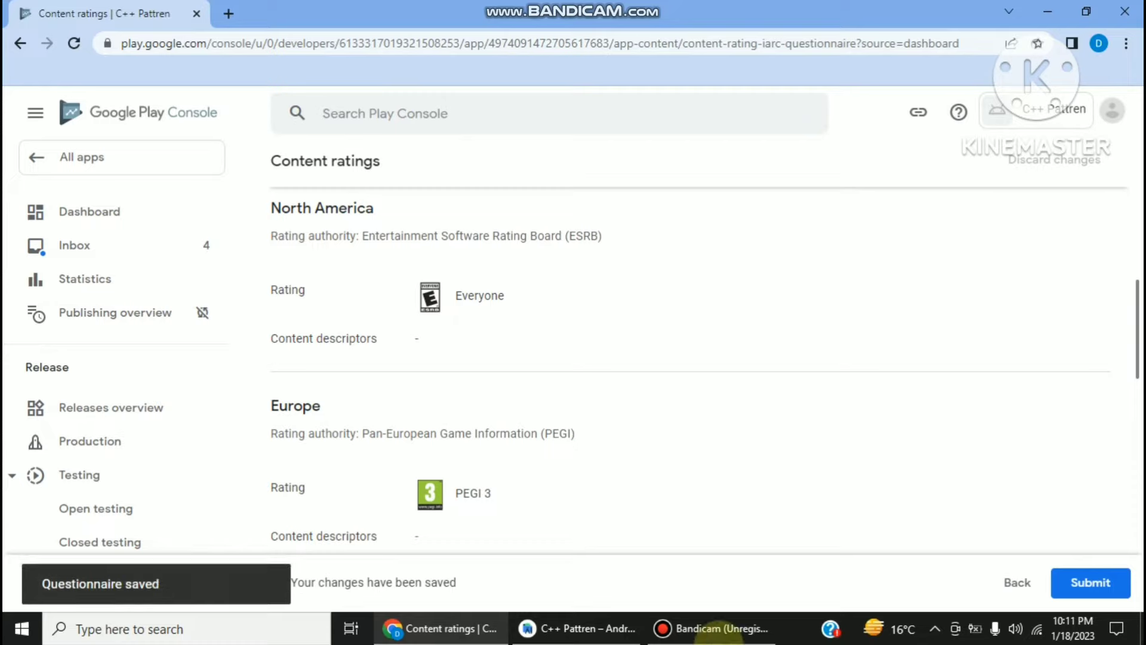
scroll(627, 301, down, 15)
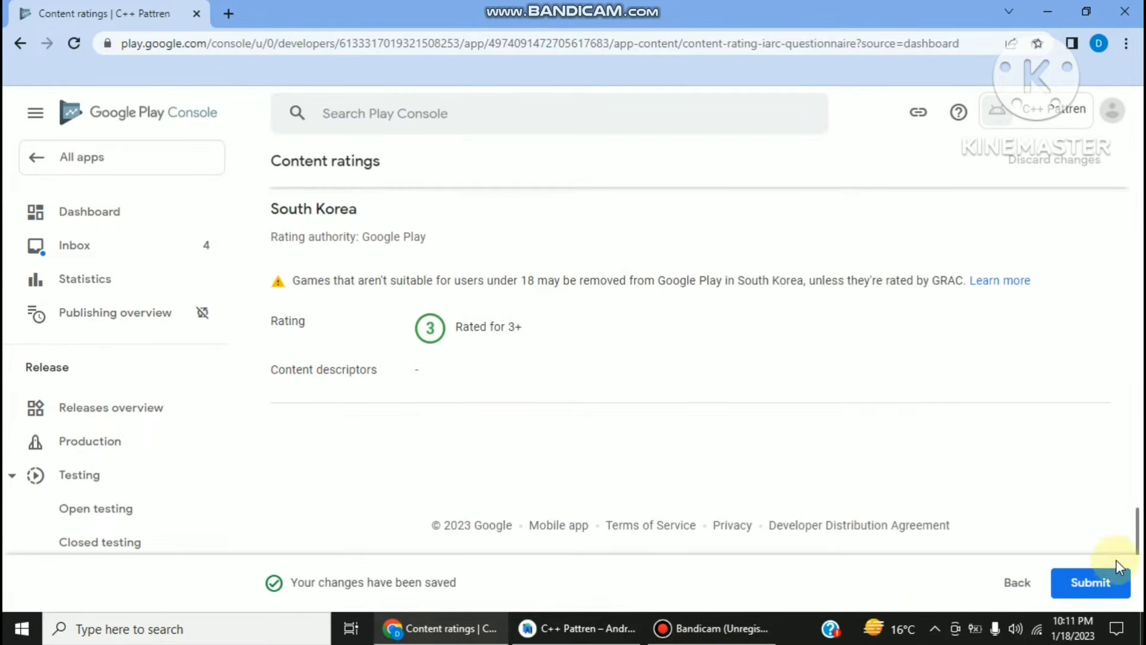
scroll(1015, 528, up, 7)
click(1091, 580)
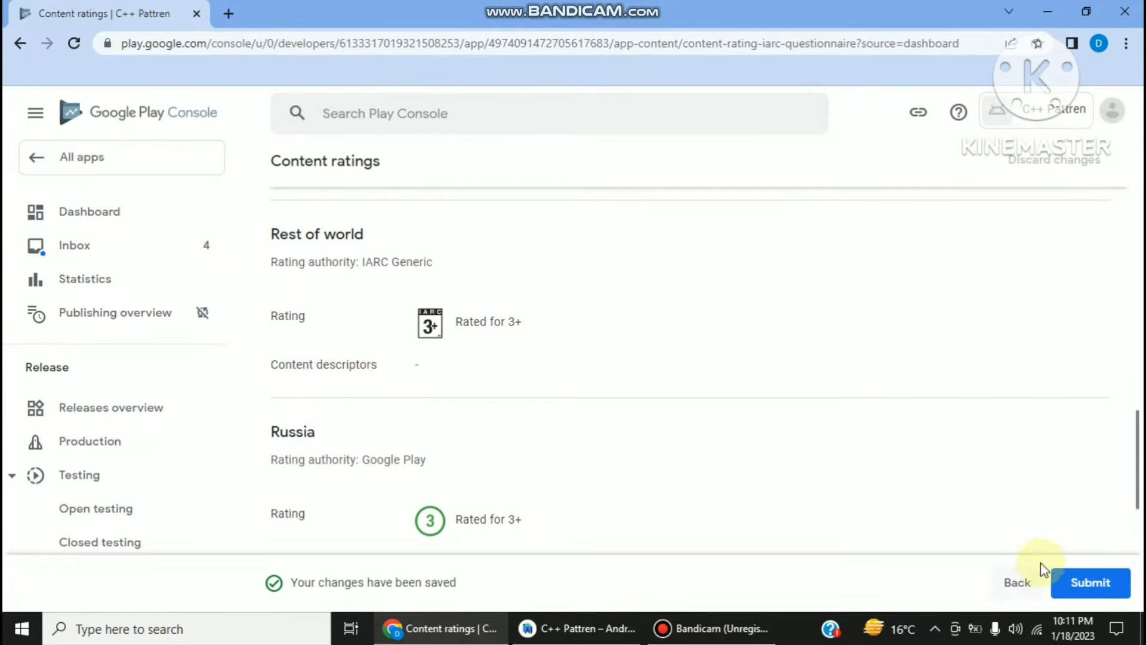
click(1084, 584)
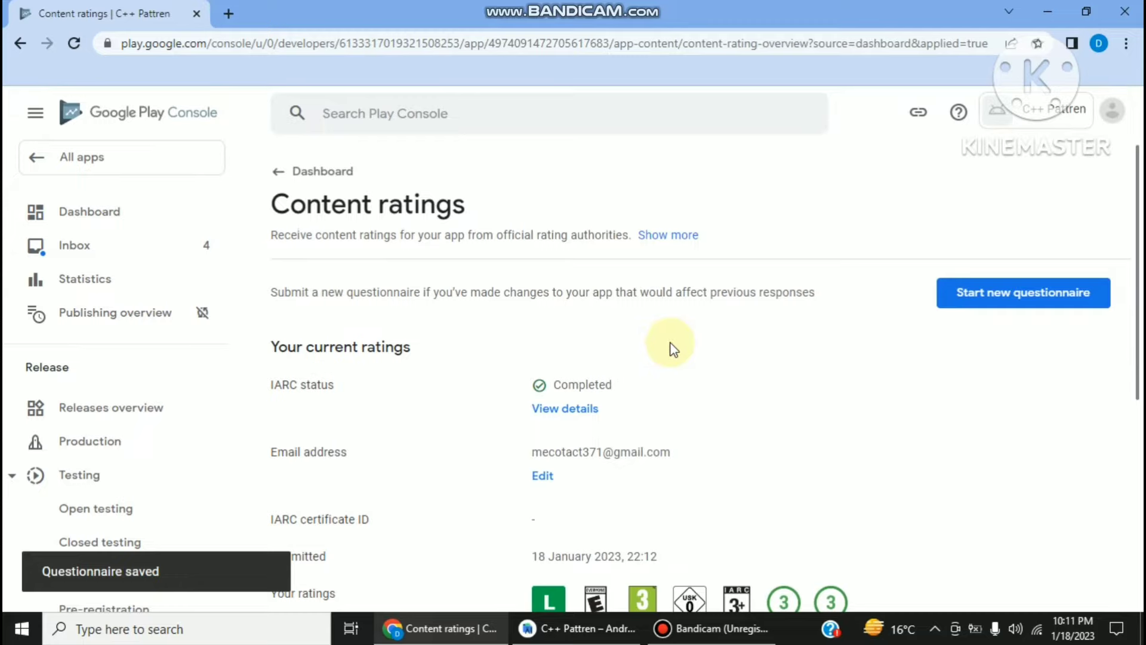
scroll(664, 341, down, 3)
scroll(248, 259, up, 3)
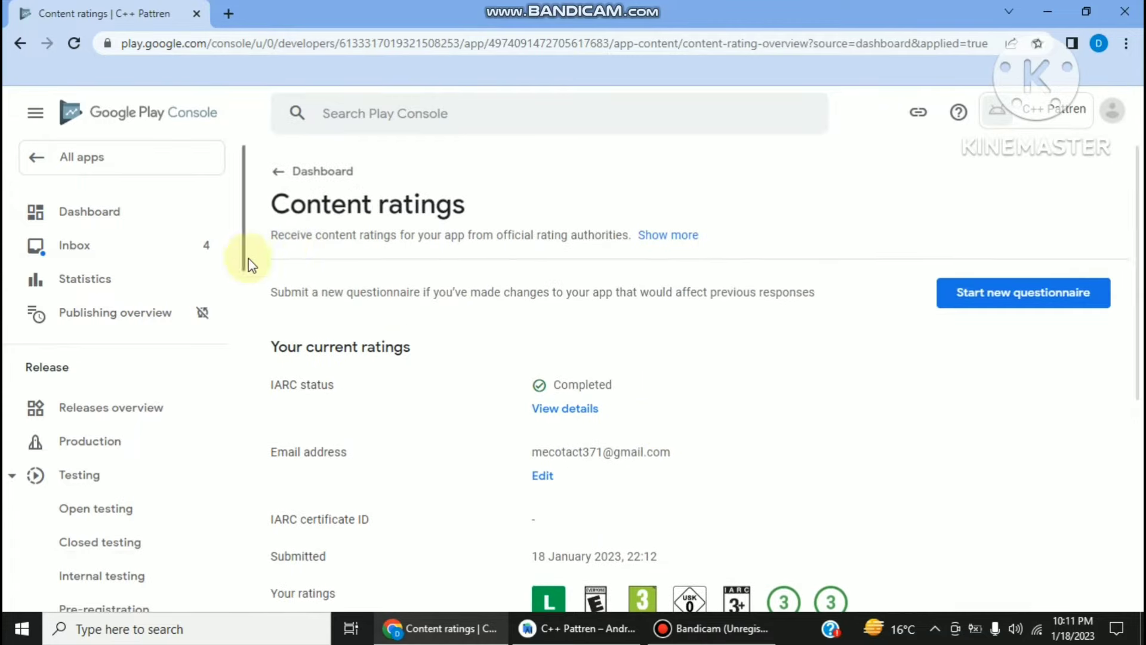
click(284, 185)
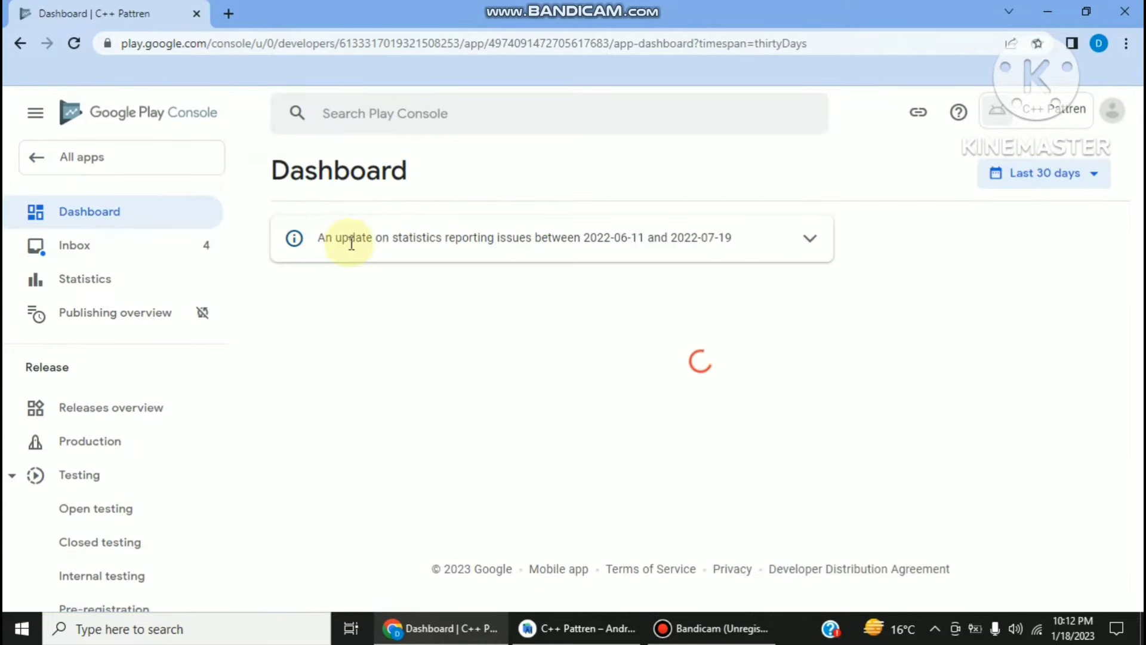
- Go to the Target audience and content form from the dashboard
scroll(545, 454, down, 7)
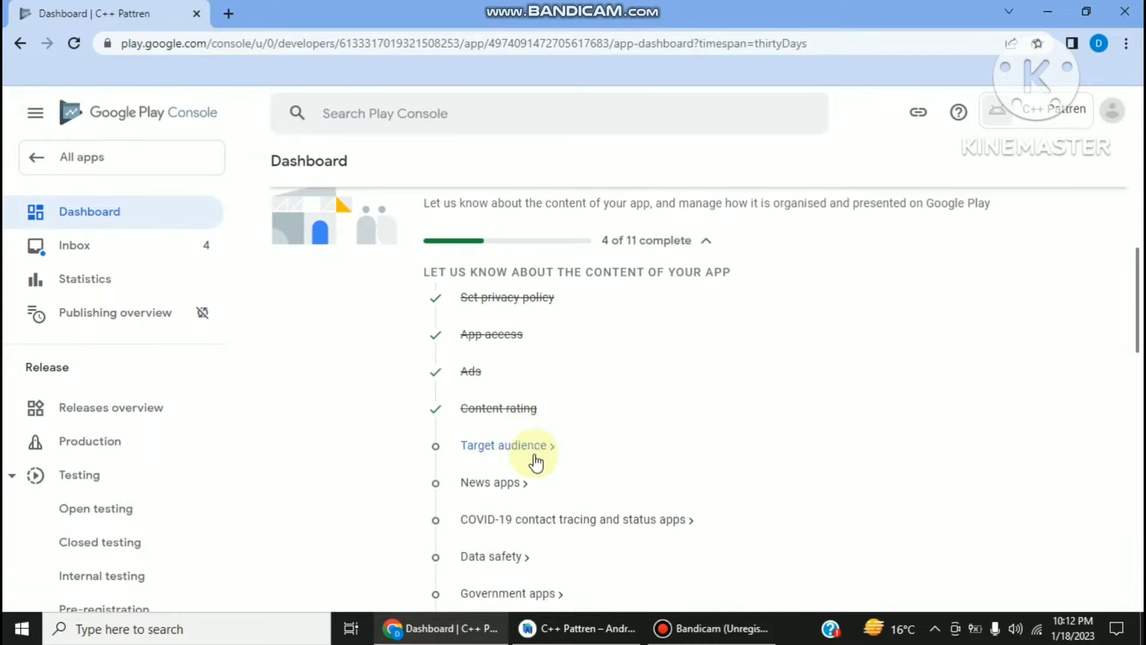
click(707, 629)
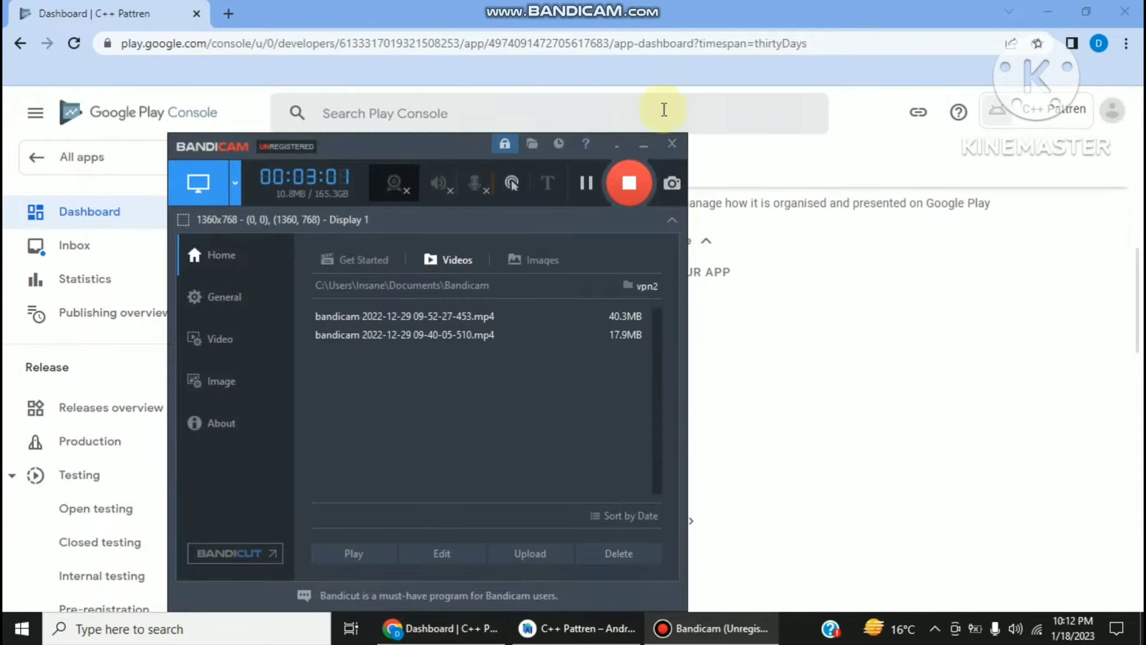
click(636, 143)
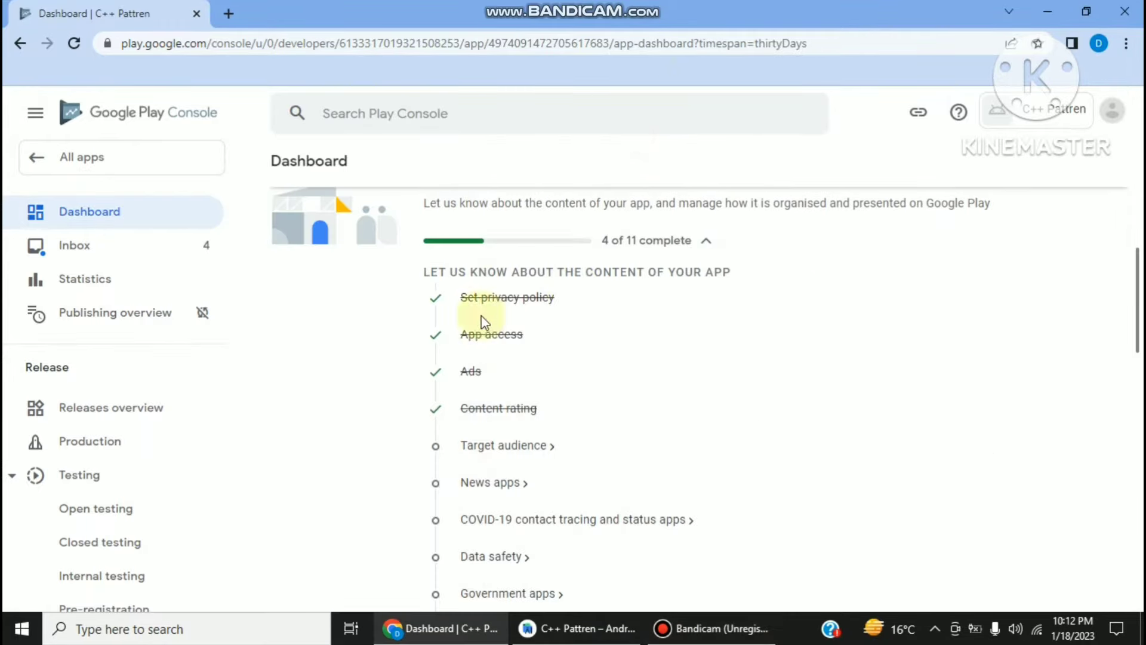
click(471, 435)
- Set the target age groups to 13-15, 16-17 and 18 and over
scroll(525, 435, down, 3)
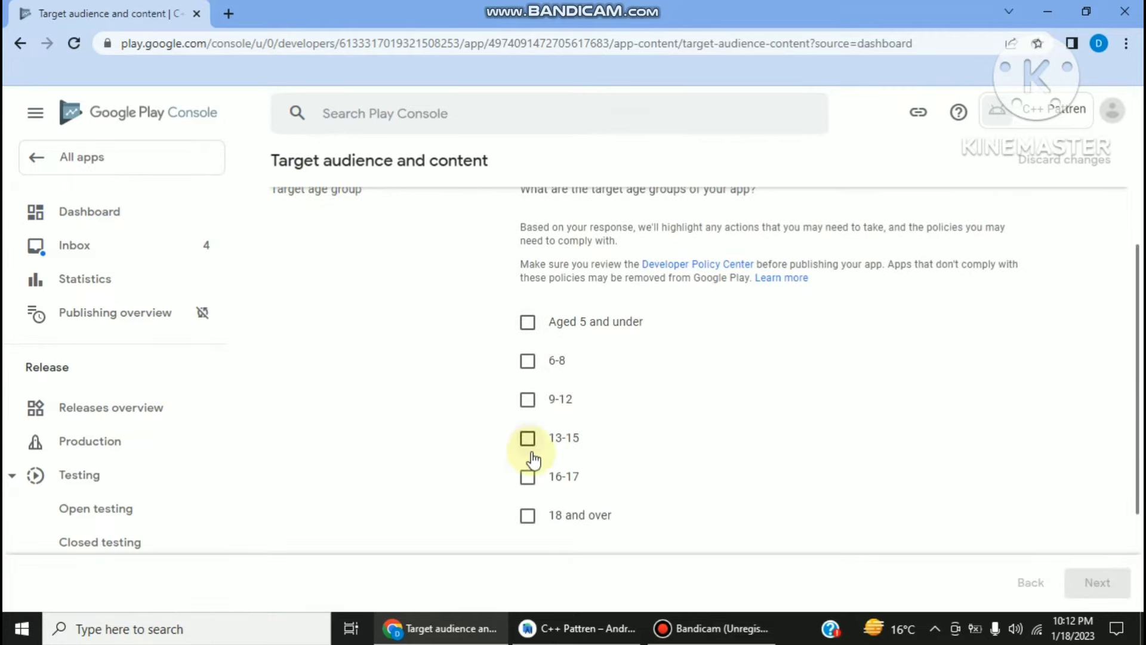
click(528, 438)
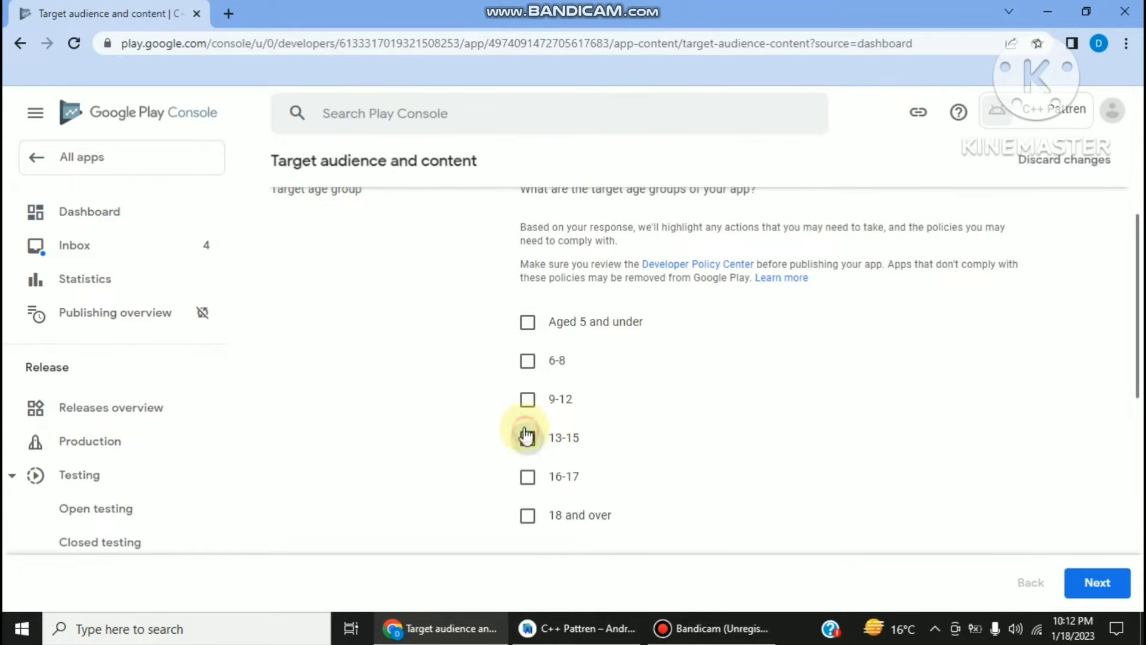
scroll(525, 424, down, 3)
click(527, 309)
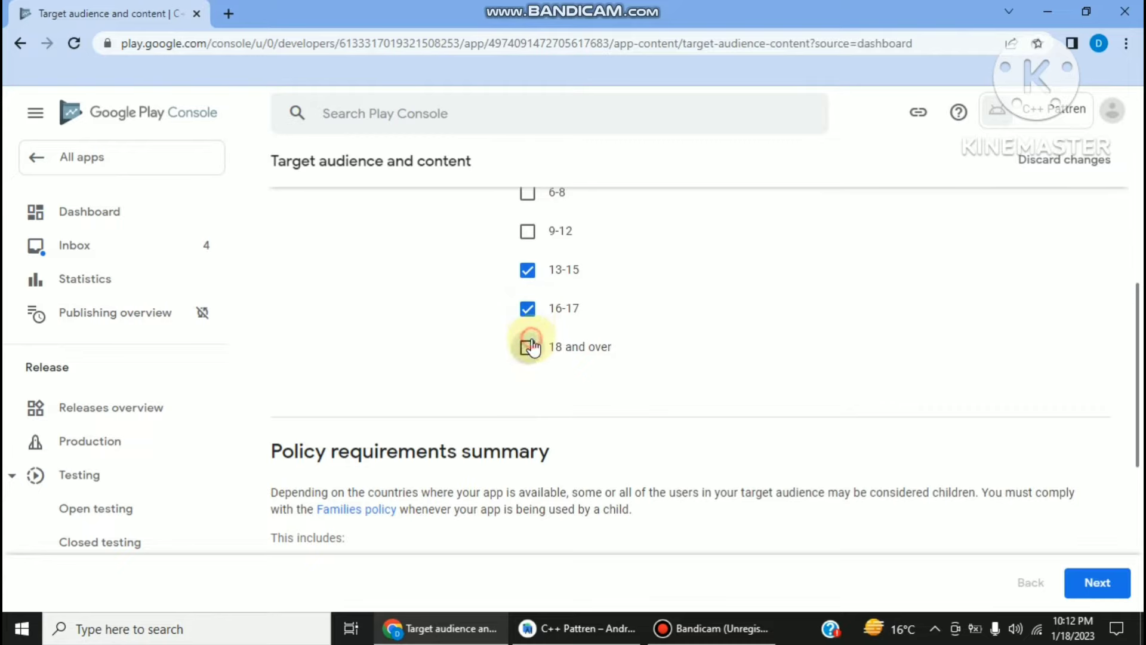
click(527, 347)
scroll(528, 351, up, 1)
scroll(573, 367, down, 7)
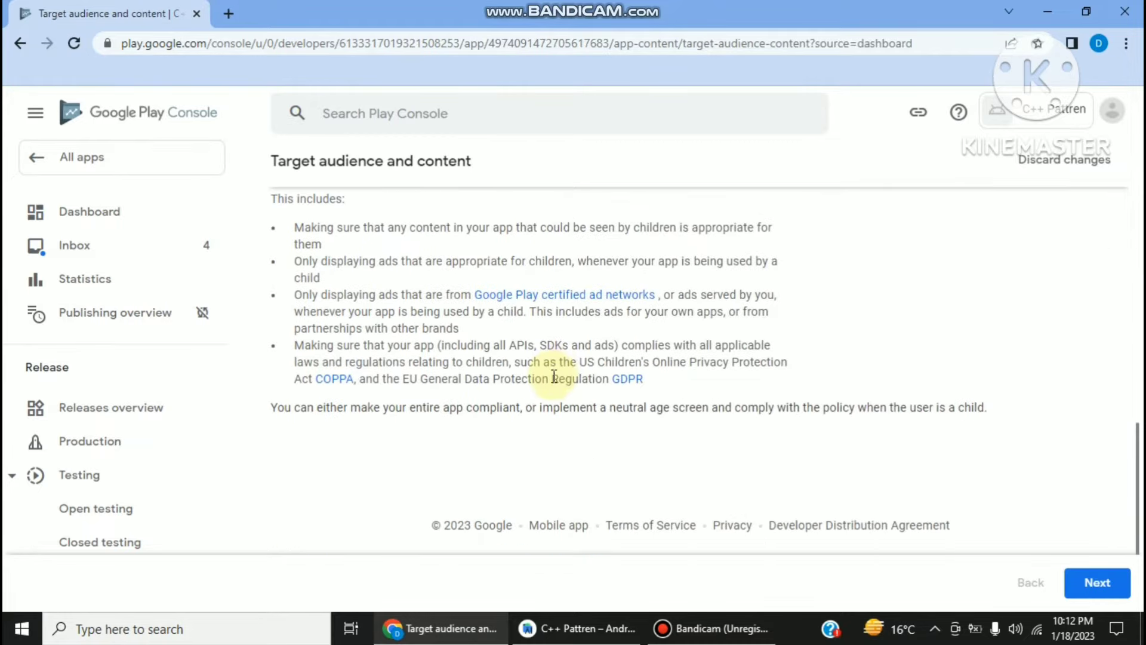
scroll(597, 394, up, 8)
scroll(896, 561, down, 3)
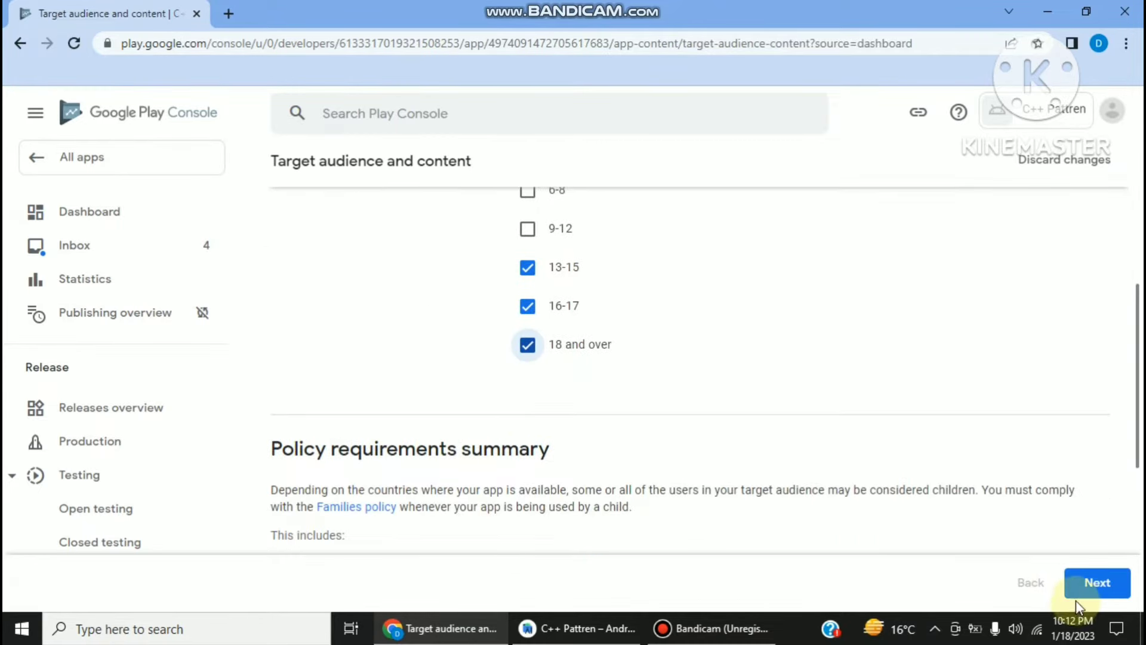
click(1096, 582)
- State the listing doesn't appeal to children, save the target audience, and return to the dashboard
scroll(735, 352, down, 3)
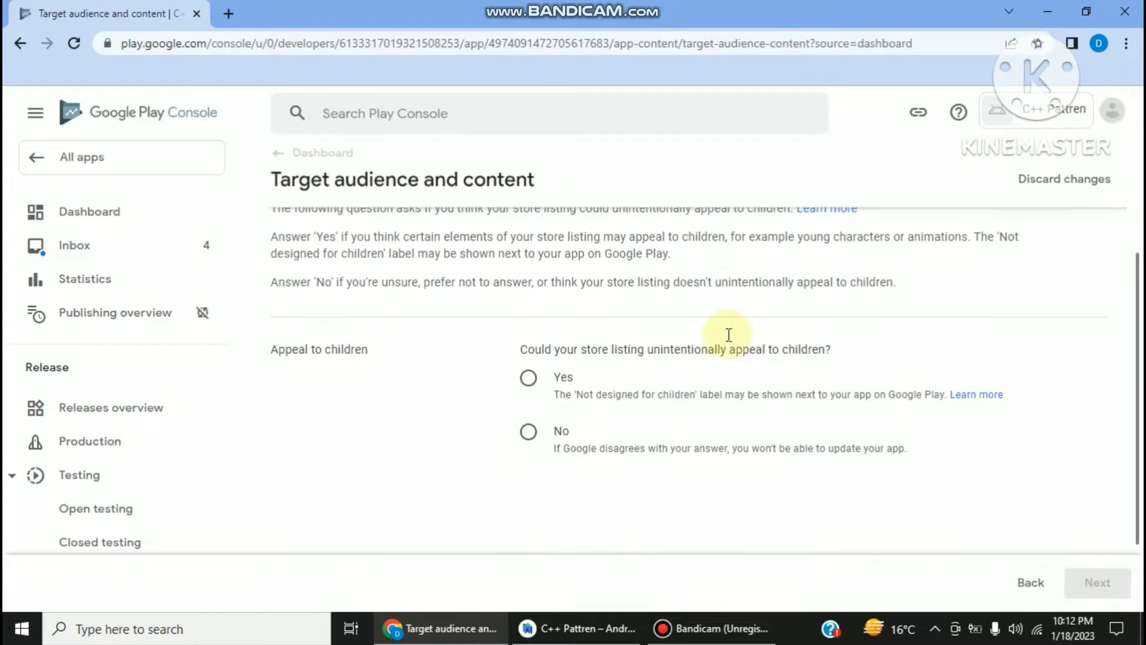
click(529, 412)
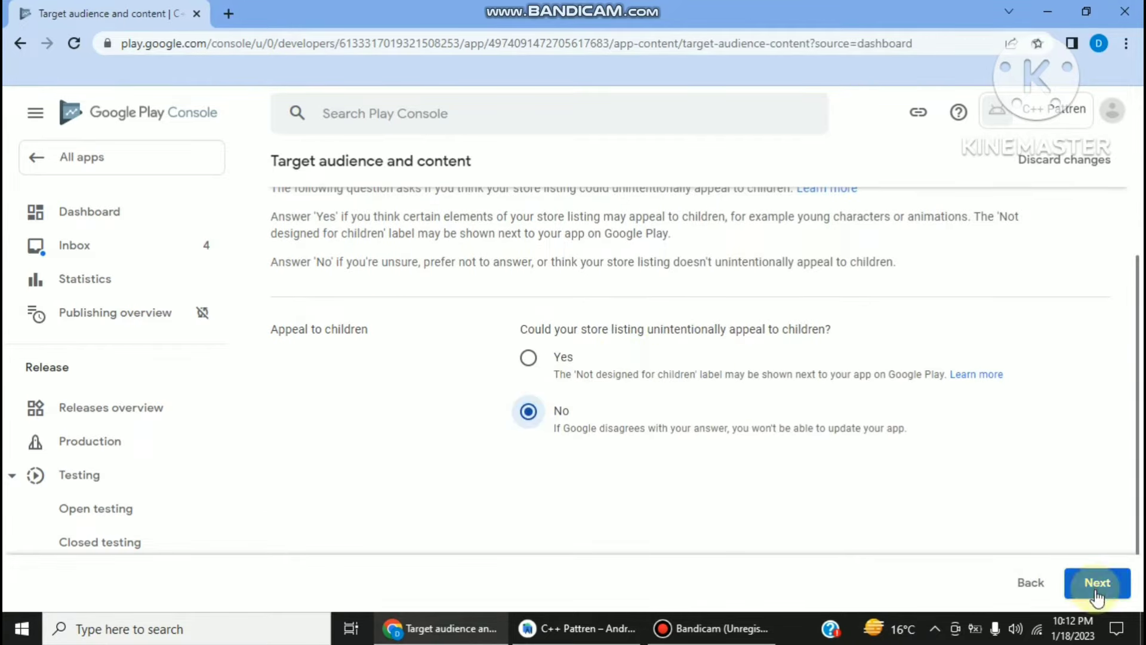
click(1097, 591)
scroll(1057, 538, down, 2)
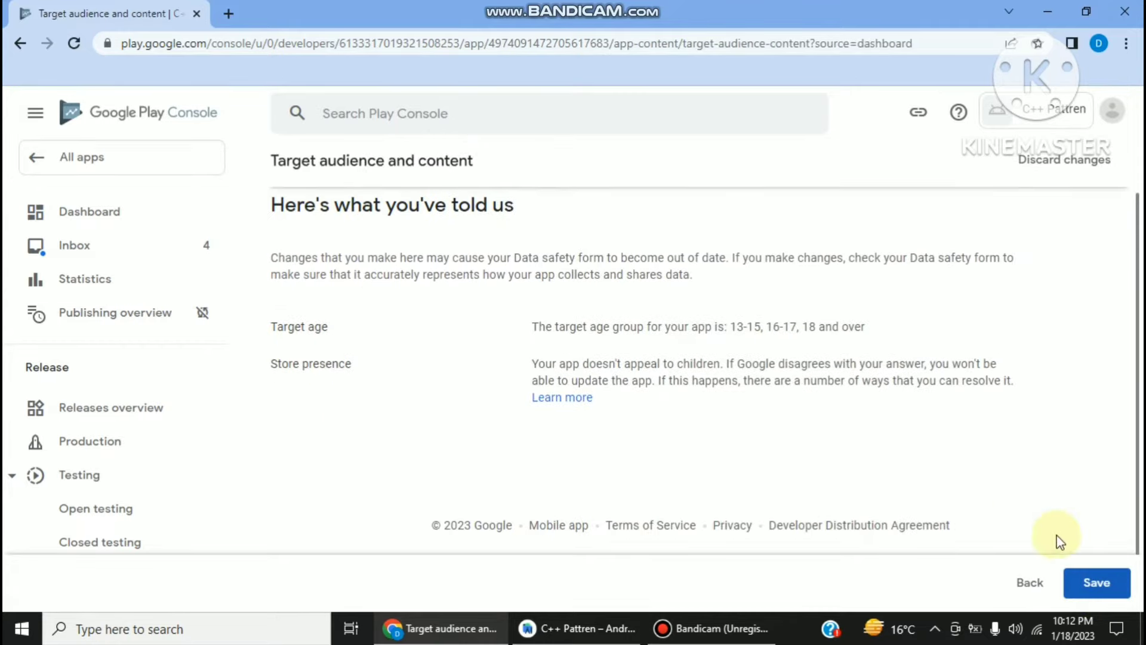
click(1095, 588)
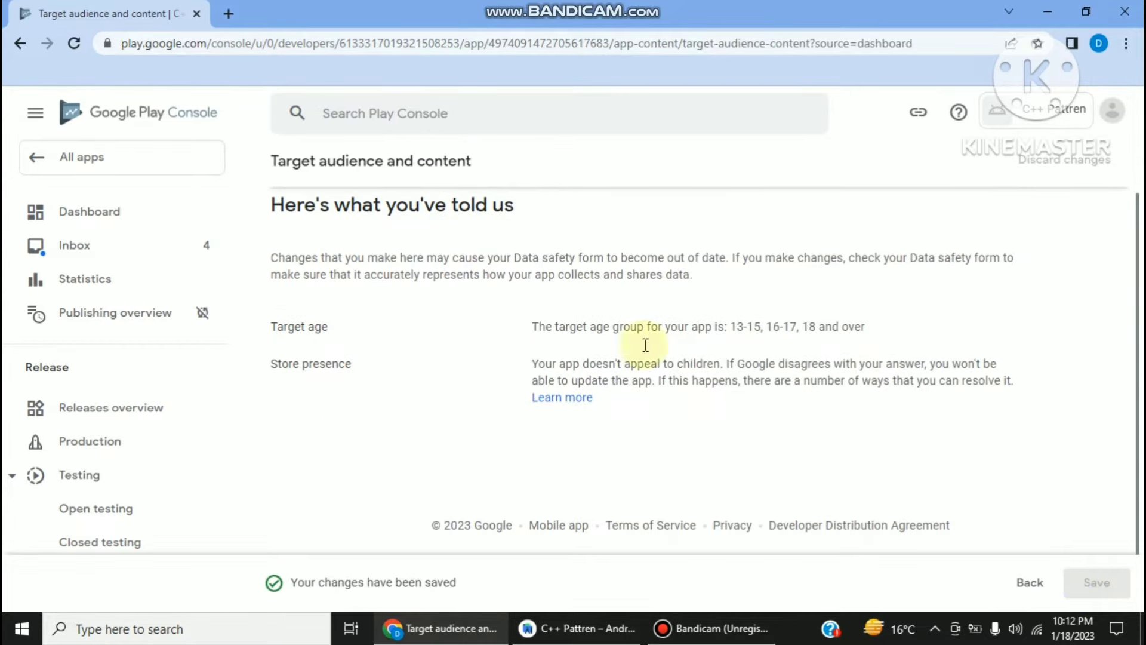
scroll(370, 290, up, 2)
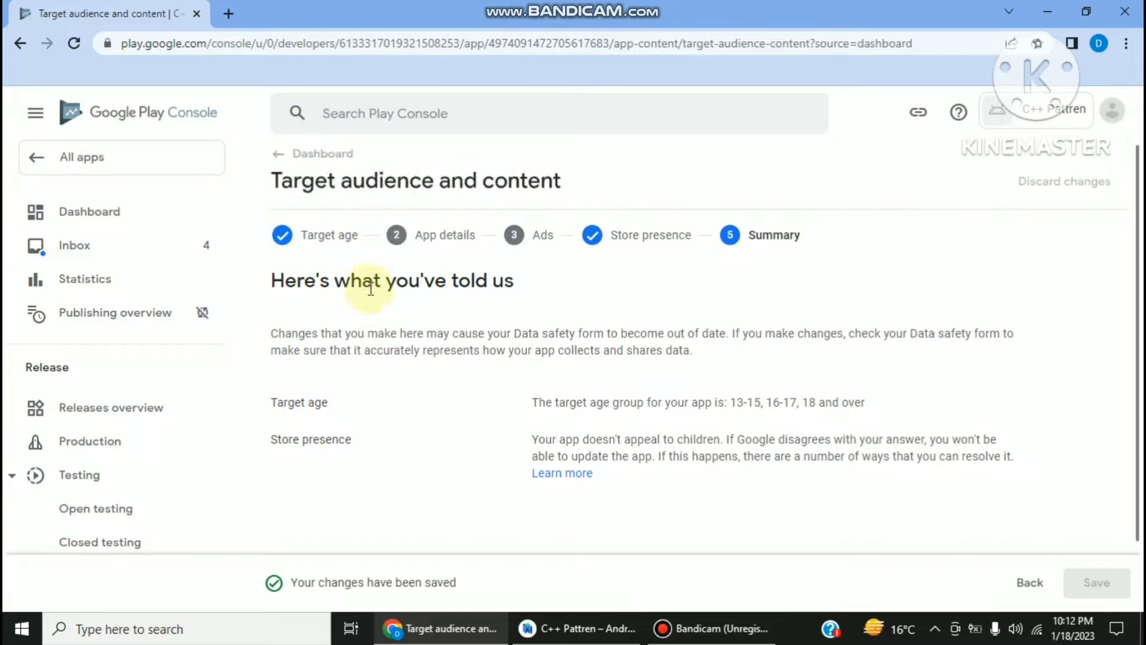
scroll(366, 292, up, 1)
scroll(352, 281, down, 2)
scroll(316, 266, up, 2)
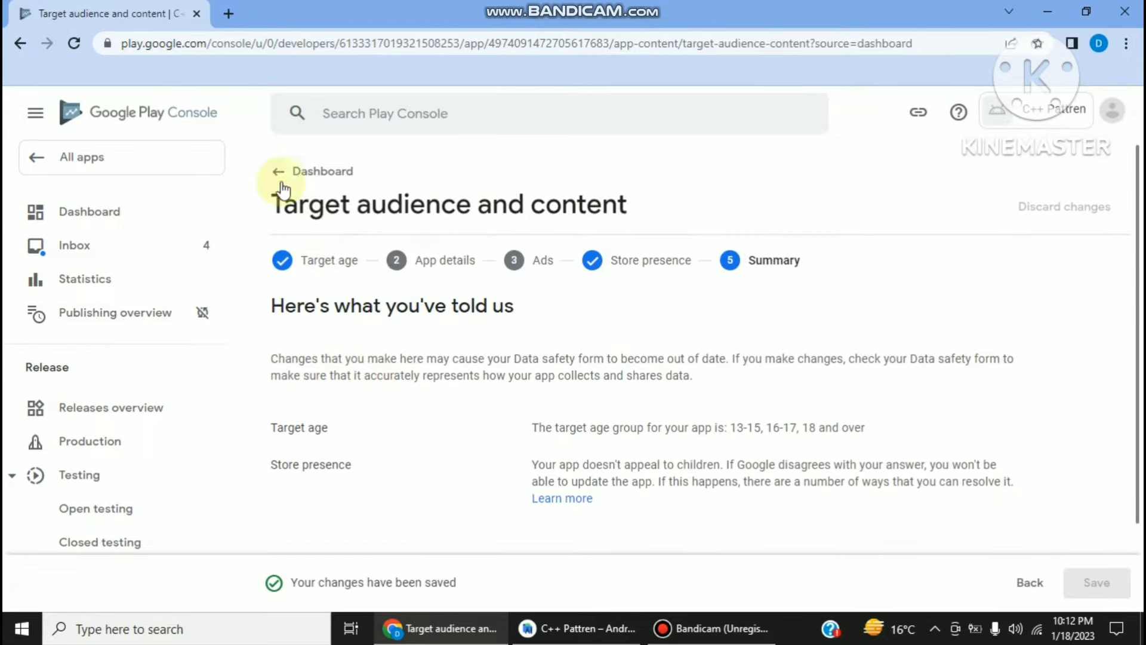
click(279, 173)
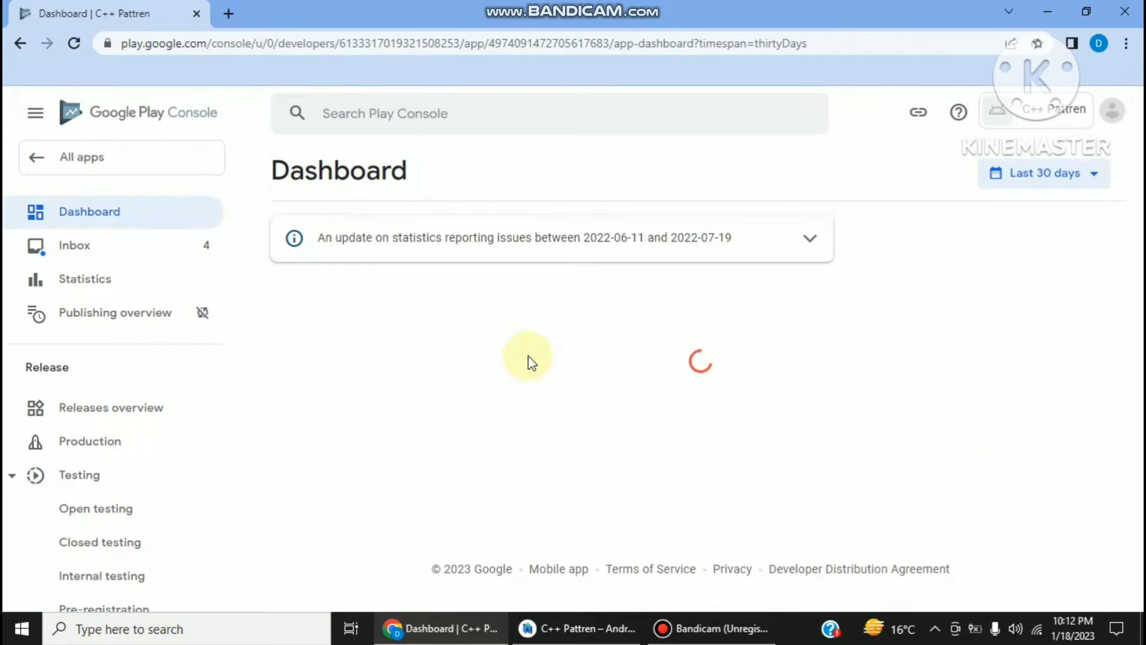
- Declare in News apps that the app is not a news app, and save
scroll(525, 394, down, 5)
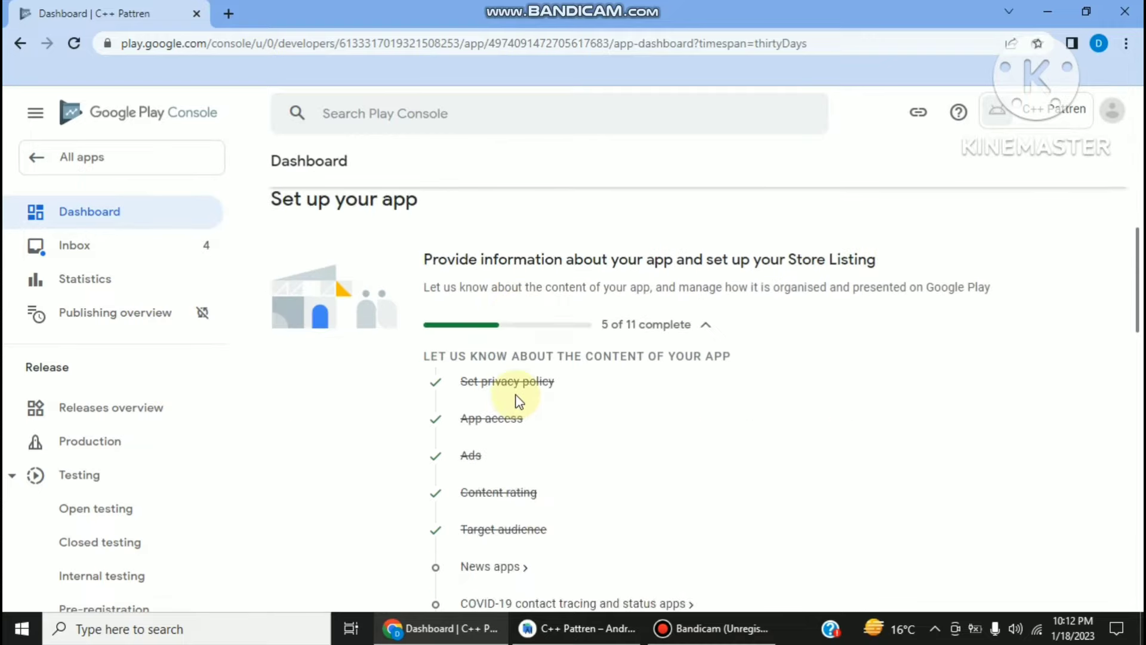
scroll(519, 401, down, 3)
click(494, 399)
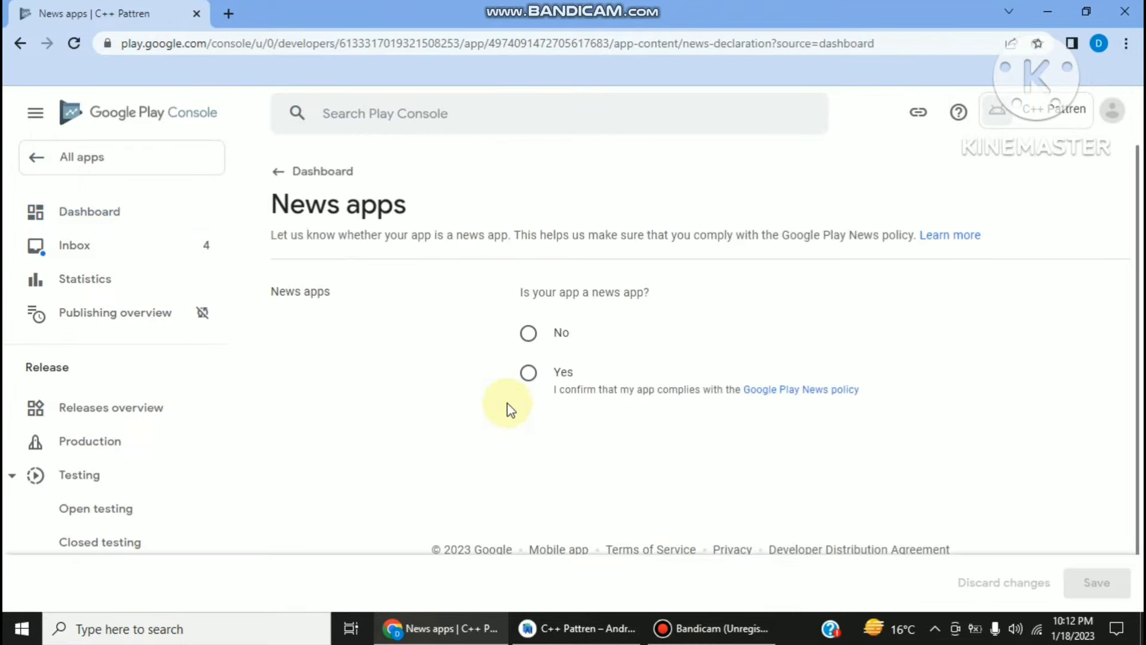
click(530, 341)
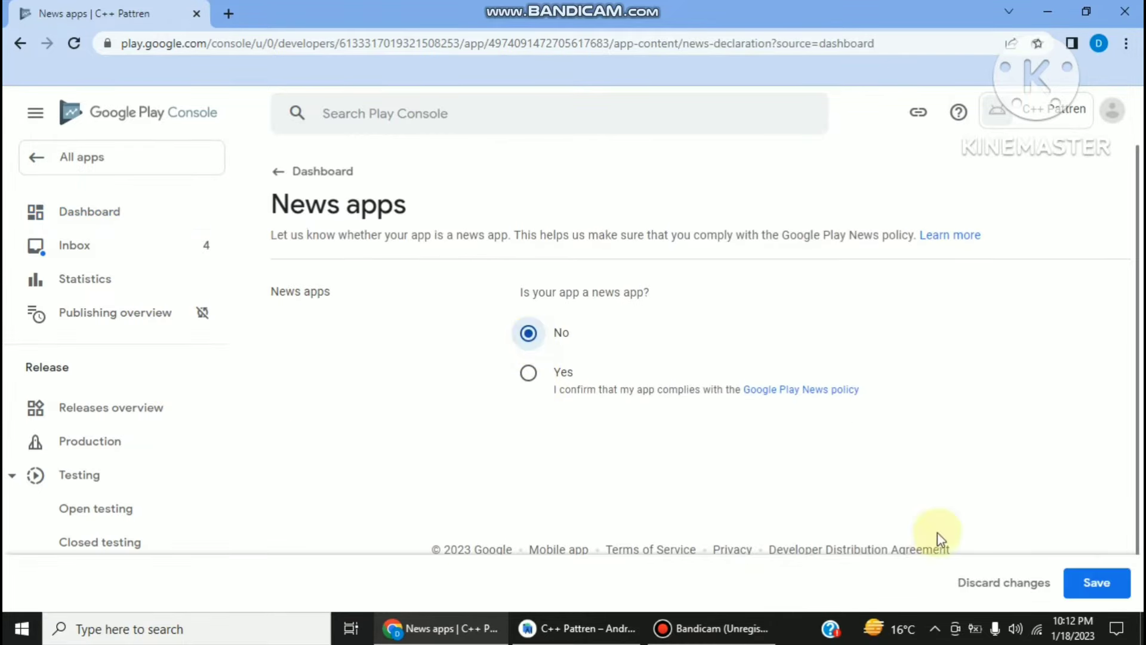
click(1097, 583)
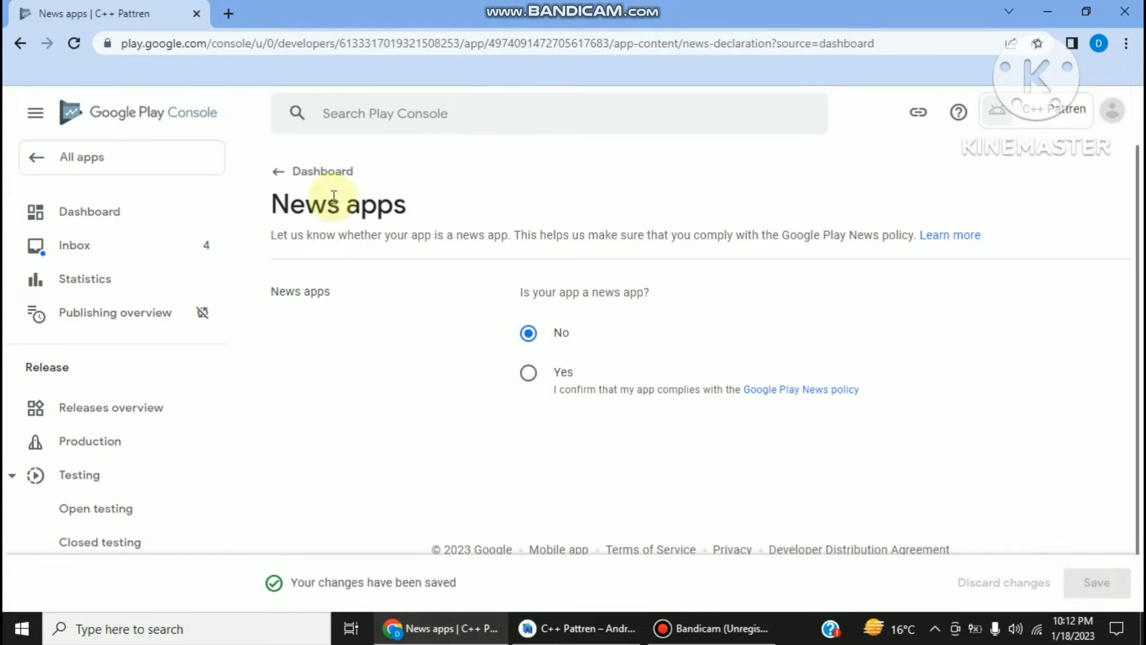
click(277, 173)
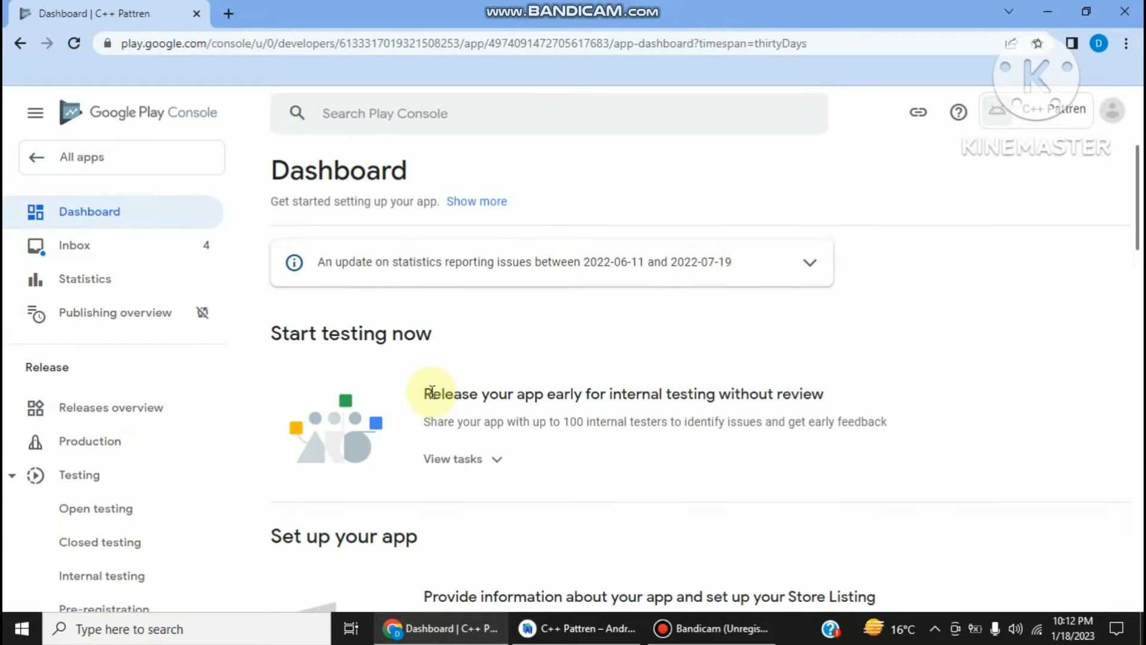
- Declare the app is not a COVID-19 contact tracing or status app, and save
scroll(432, 391, down, 7)
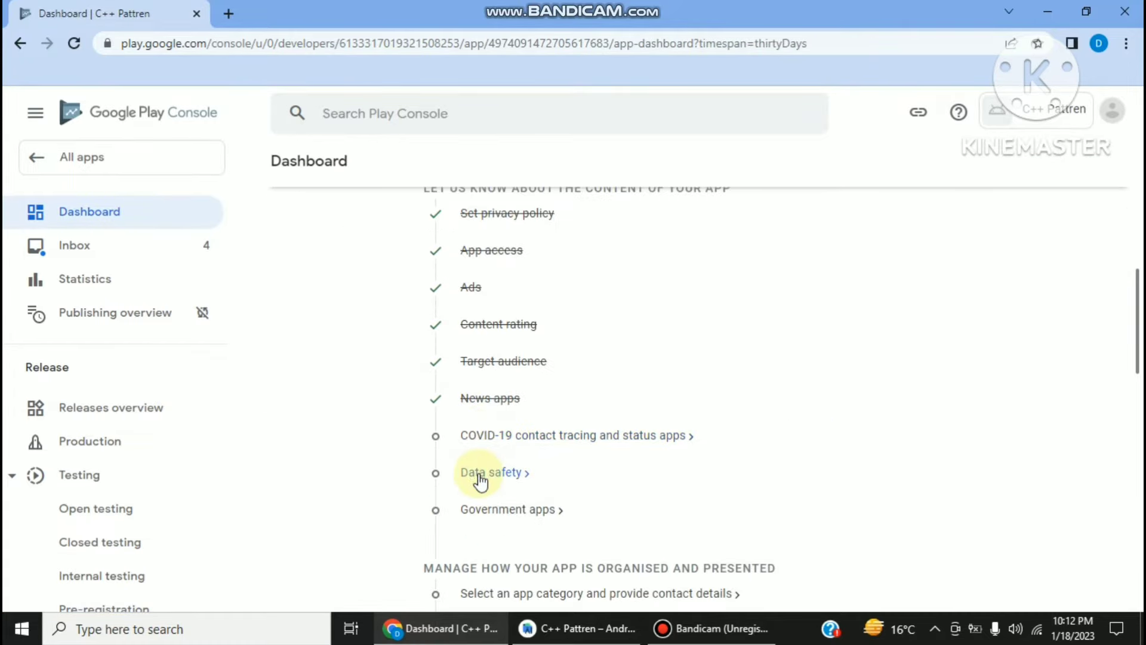
click(467, 442)
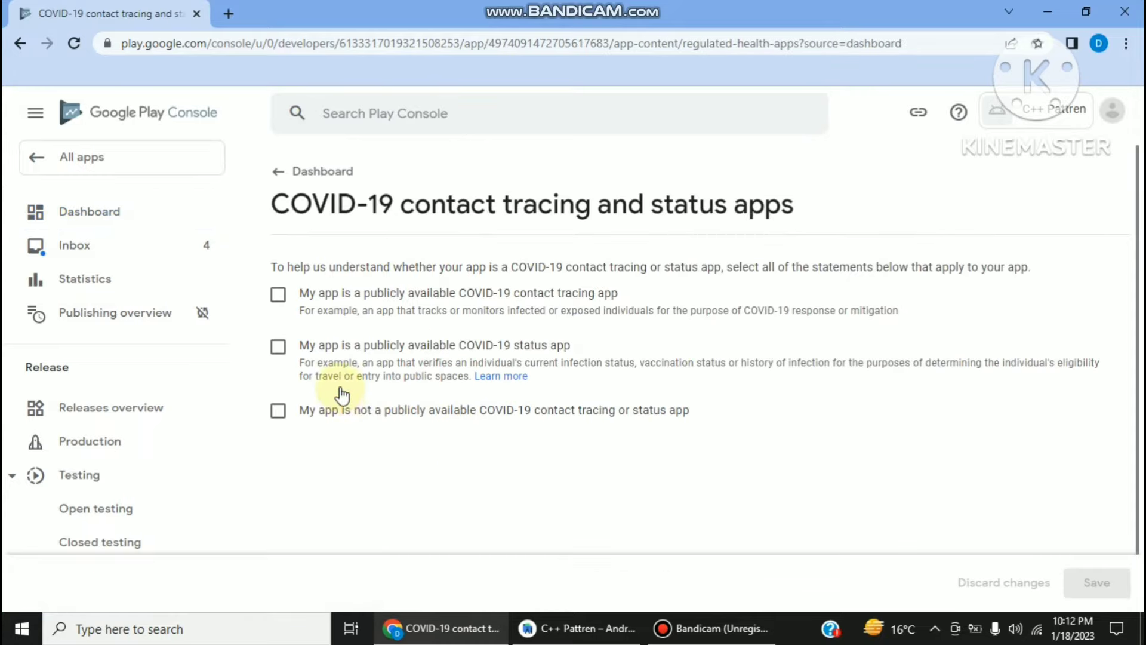
click(339, 411)
click(1072, 582)
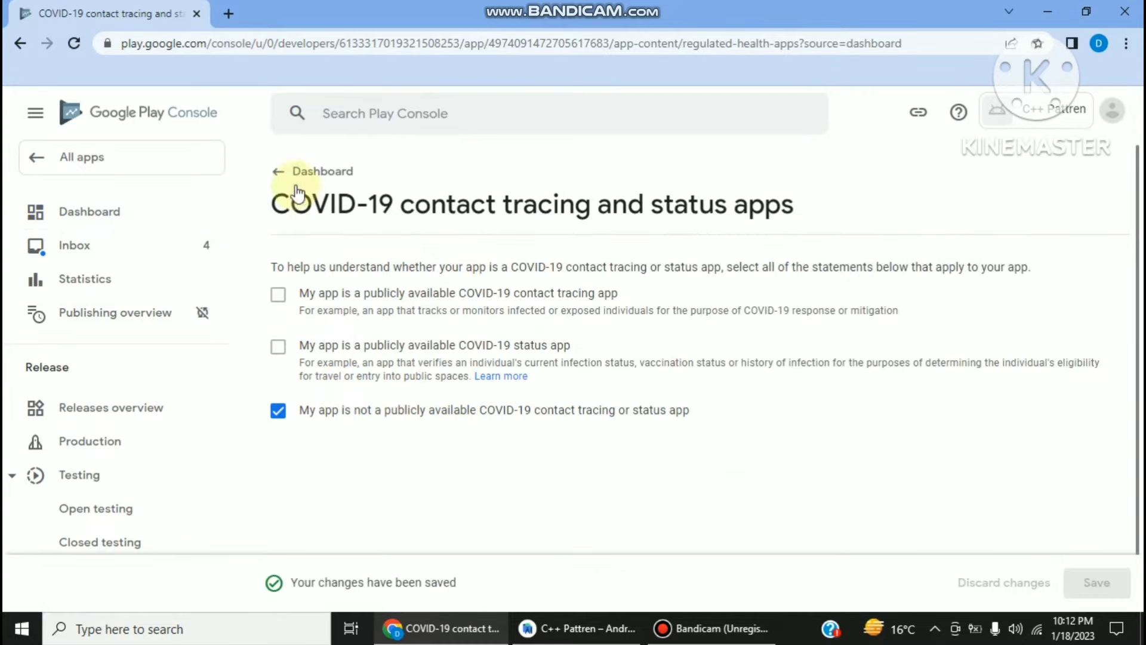
click(281, 171)
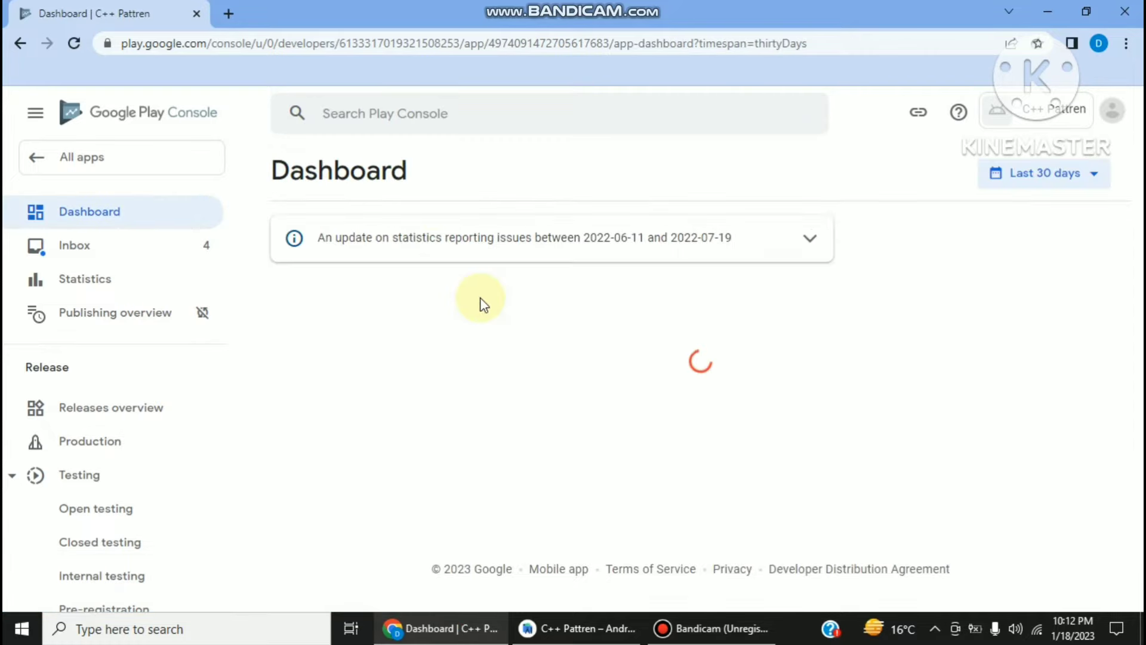
scroll(436, 334, down, 7)
scroll(467, 399, down, 3)
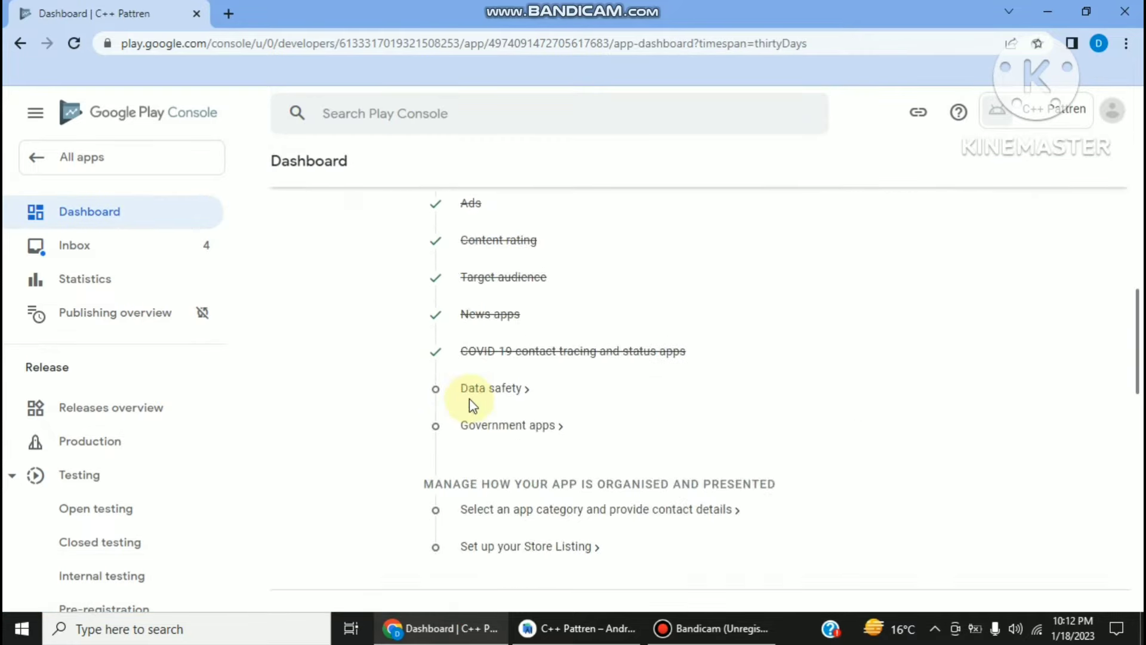
click(481, 389)
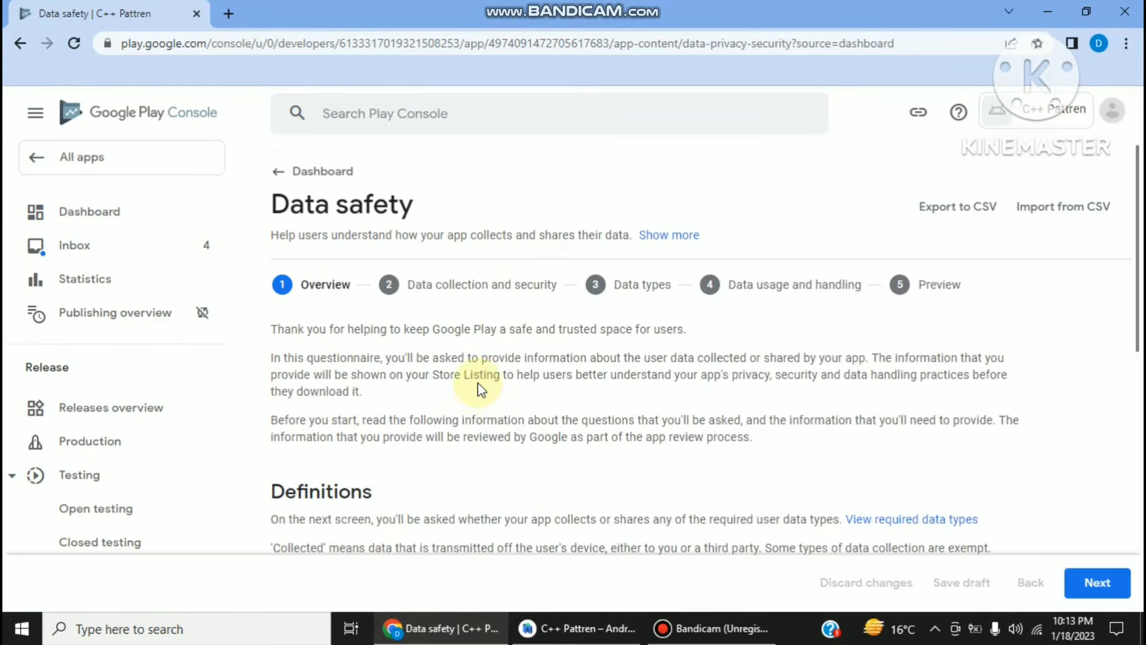
- Answer No to user data collection in Data safety, submit the preview, and go back to the dashboard
scroll(477, 384, down, 9)
scroll(466, 388, up, 10)
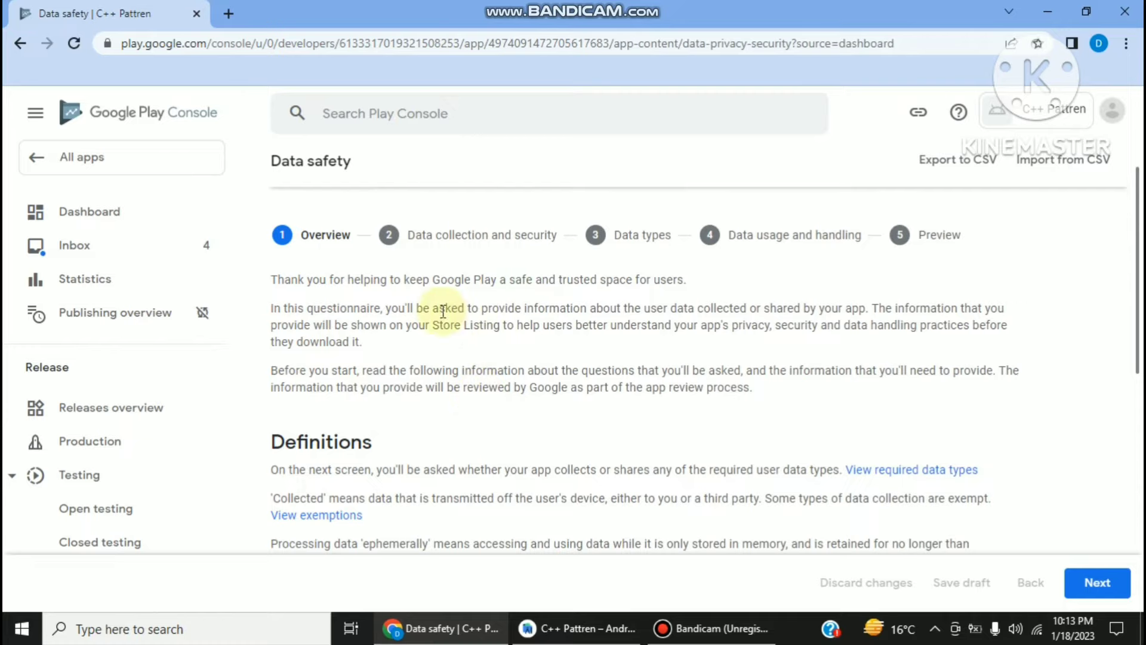
click(1075, 583)
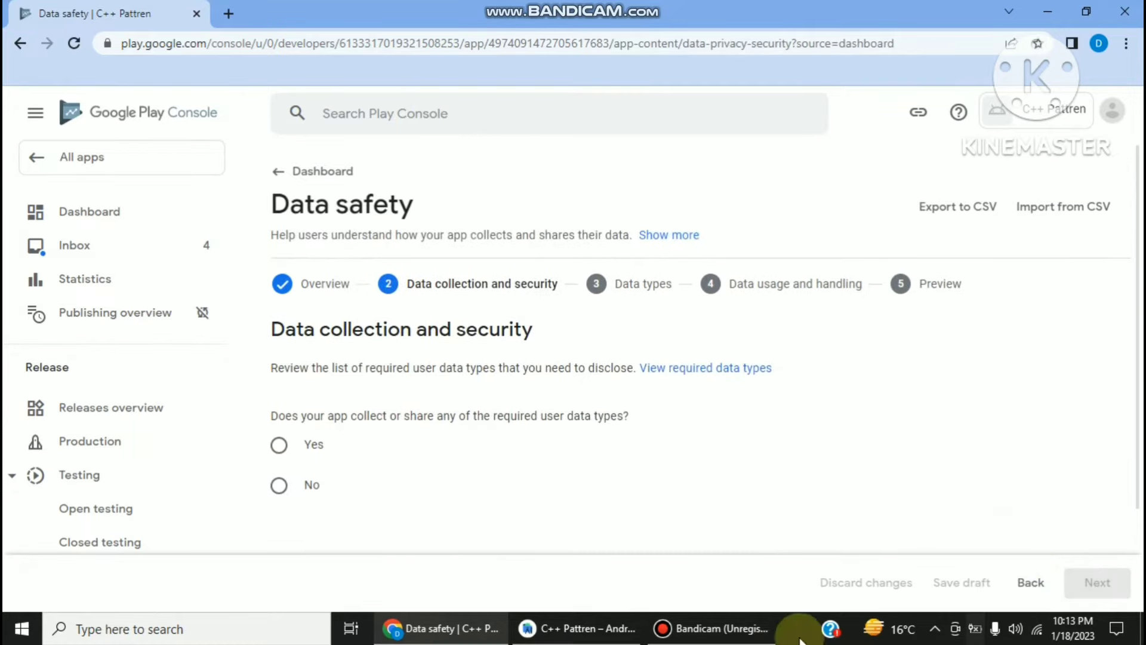
click(292, 490)
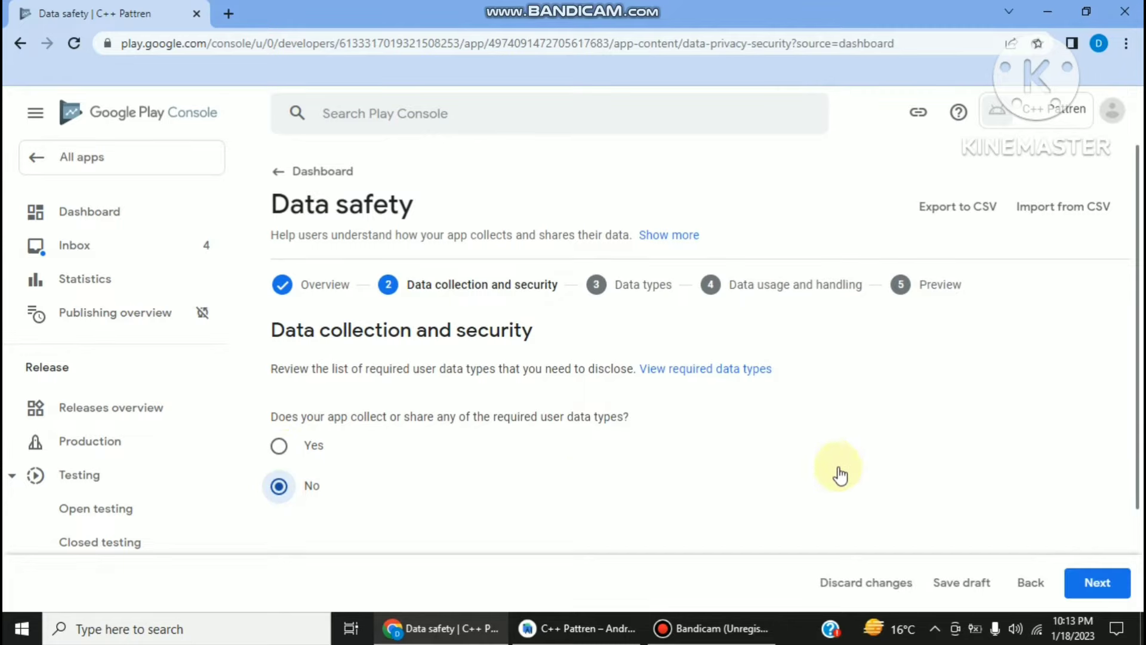
click(1072, 585)
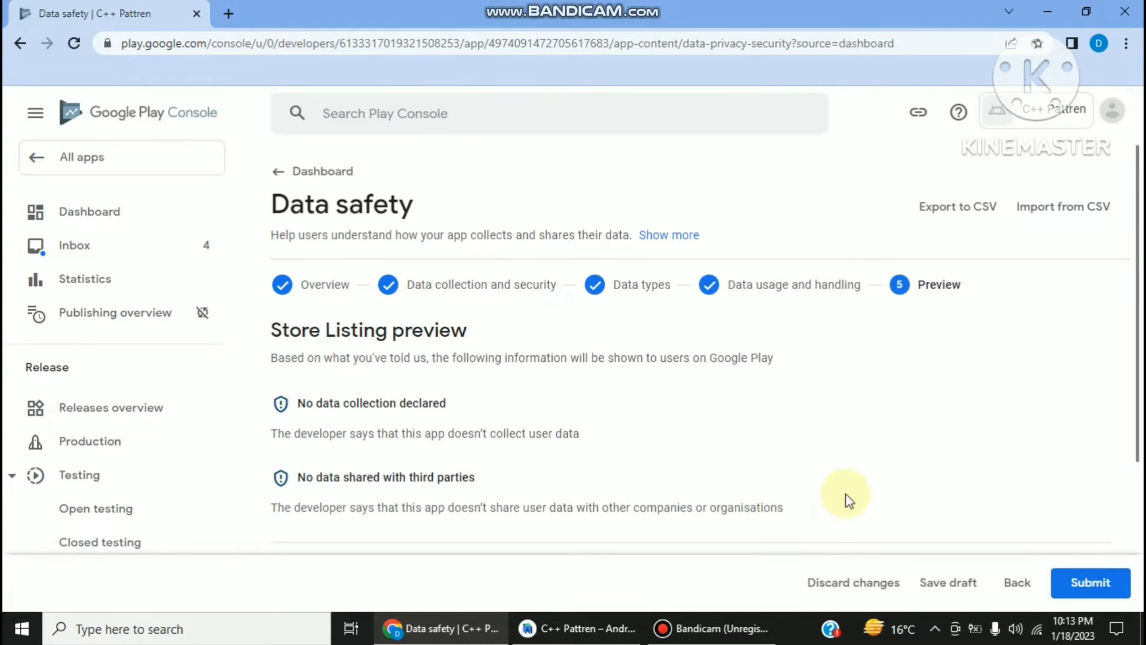
scroll(878, 486, down, 3)
scroll(938, 486, up, 3)
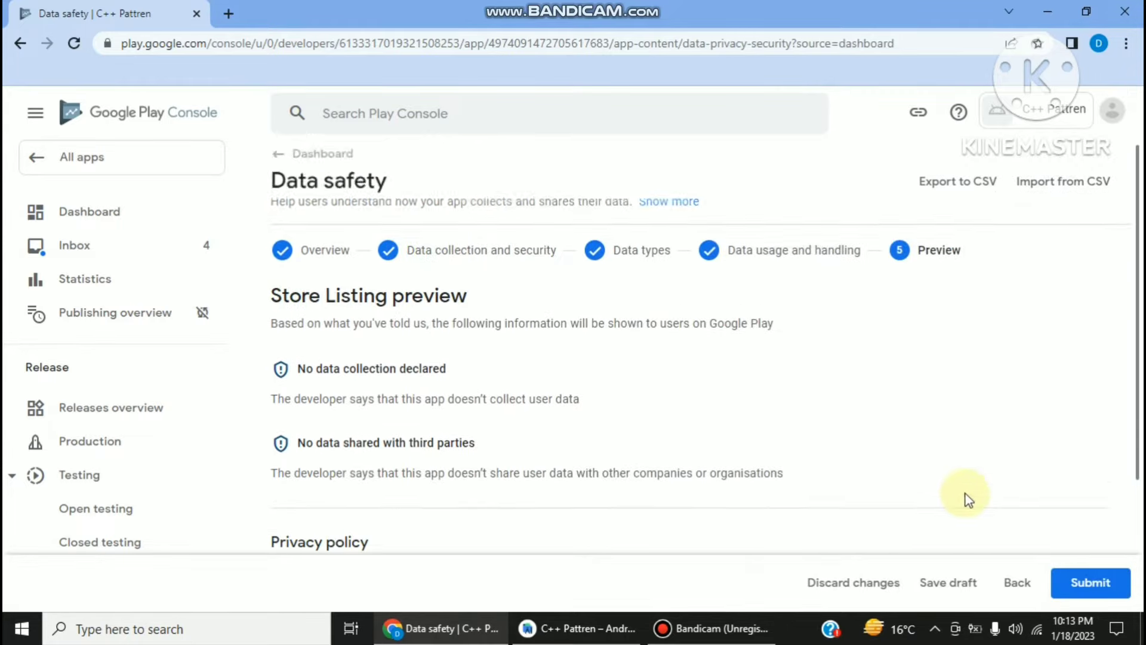
click(1087, 583)
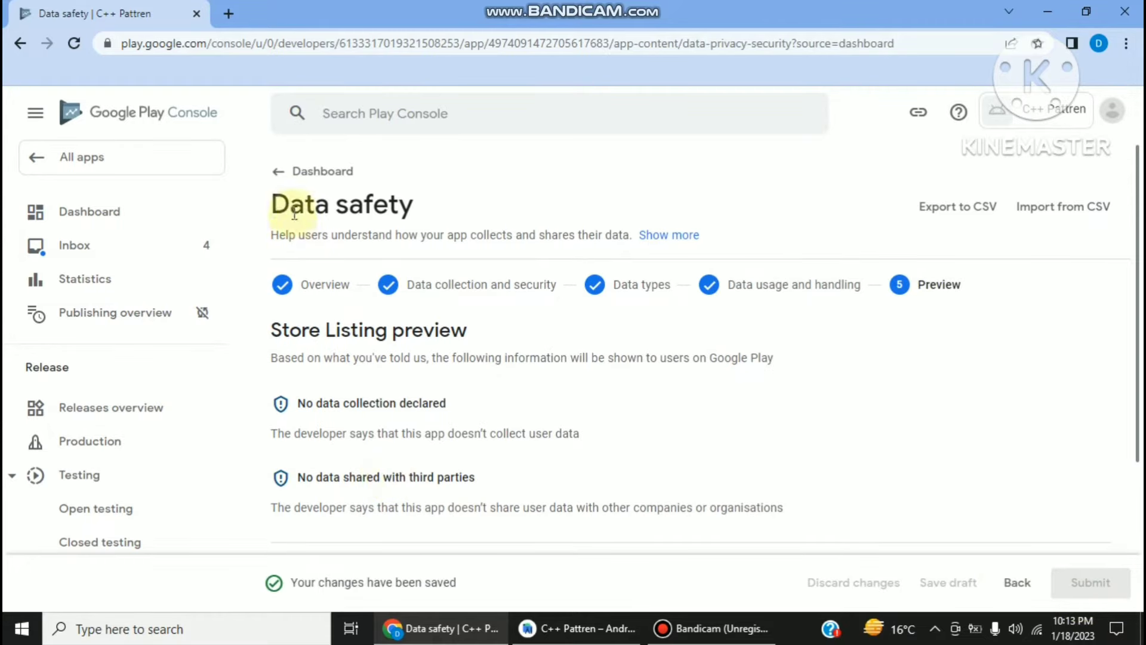
click(281, 171)
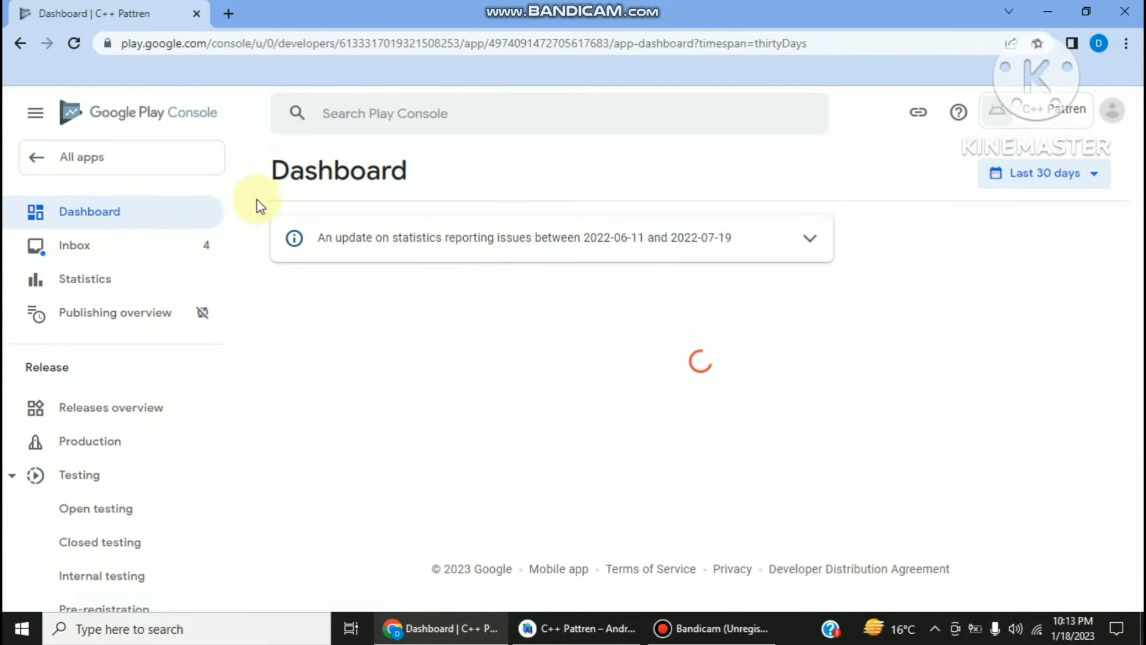
- Declare in Government apps that the app isn't developed by or for a government, and save
scroll(489, 505, down, 9)
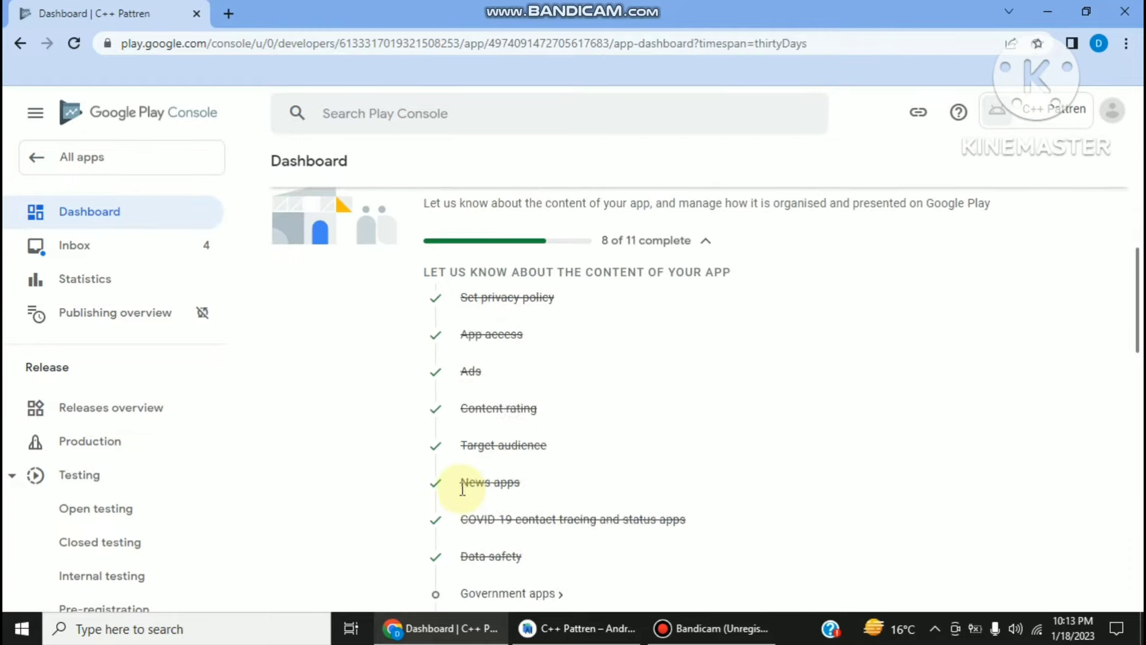
click(459, 430)
click(476, 430)
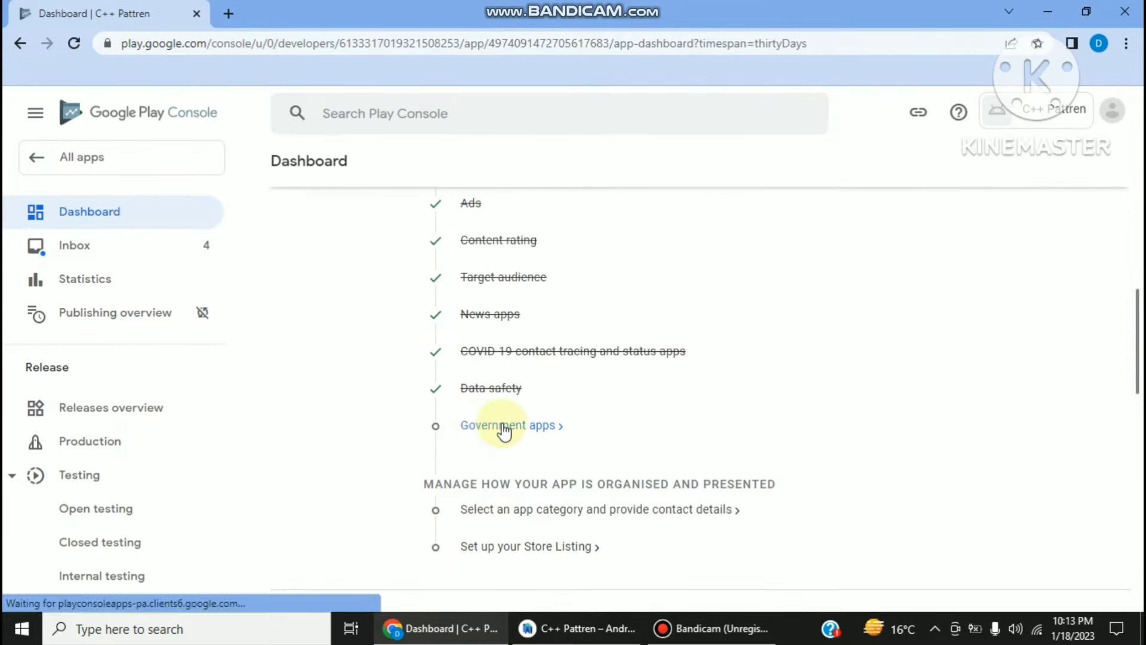
click(503, 430)
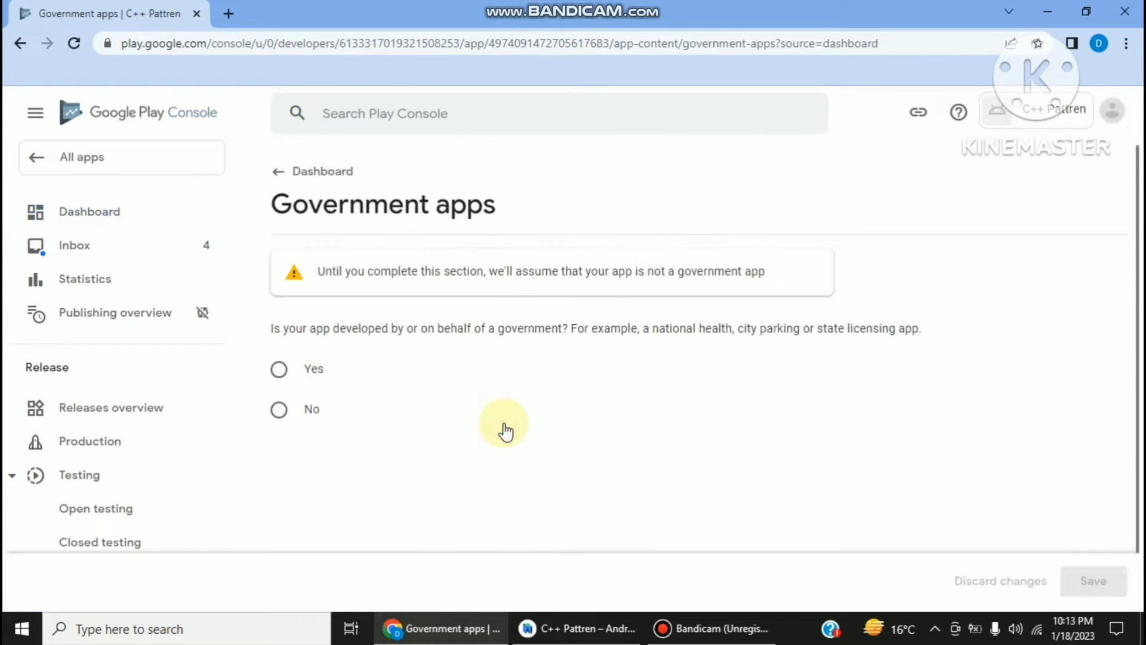
click(279, 411)
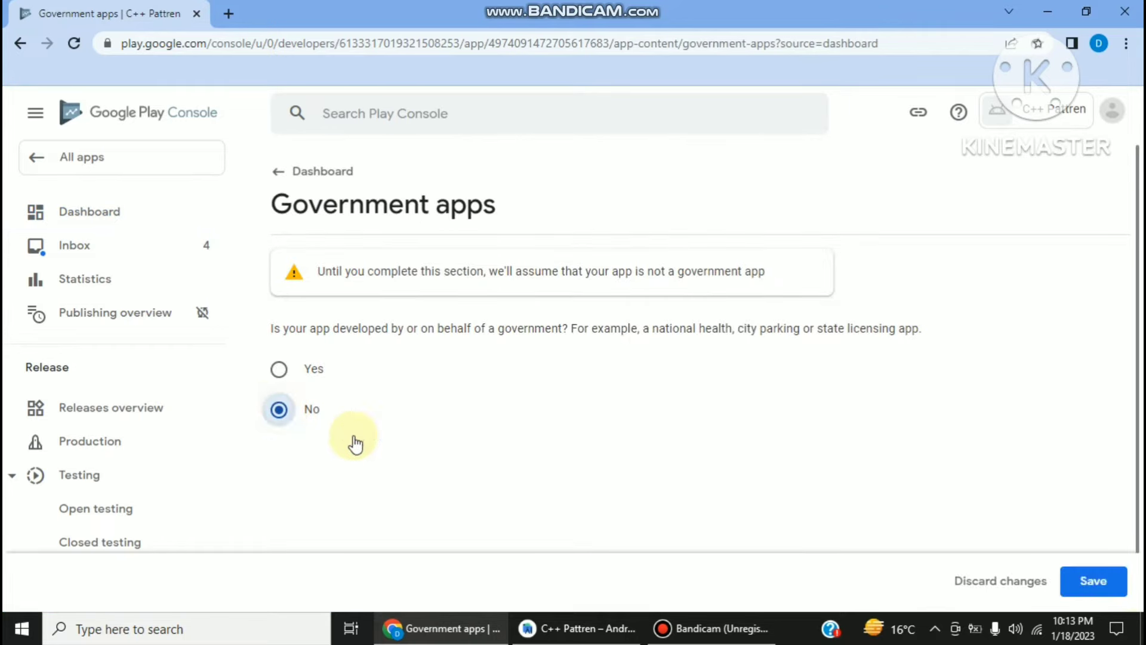
click(1090, 580)
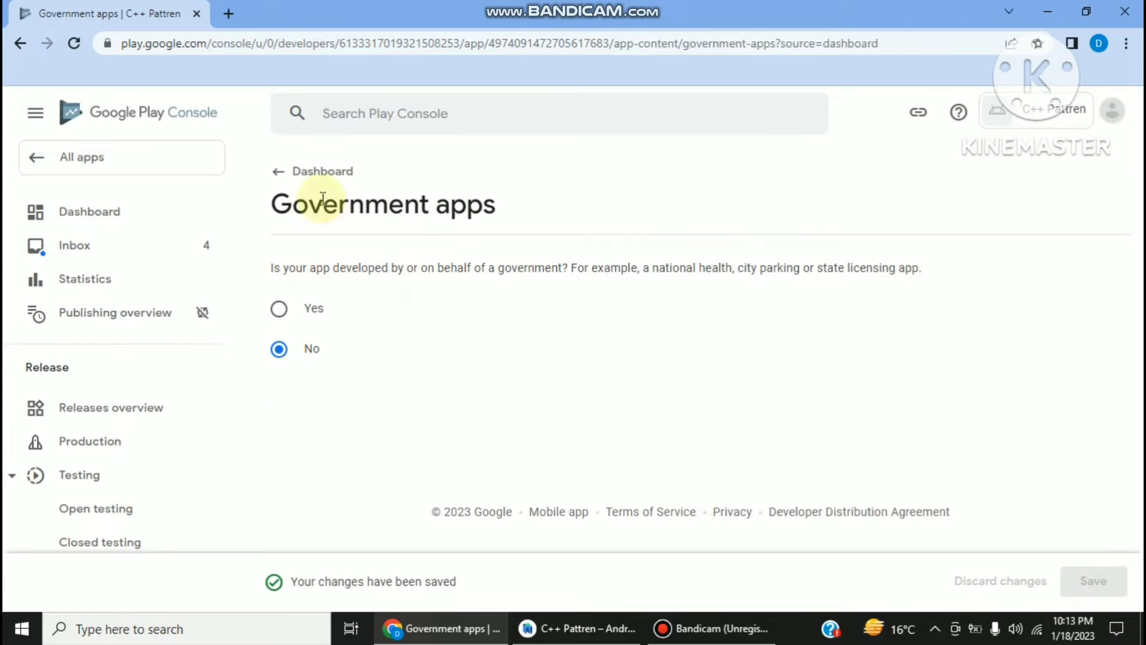
click(293, 173)
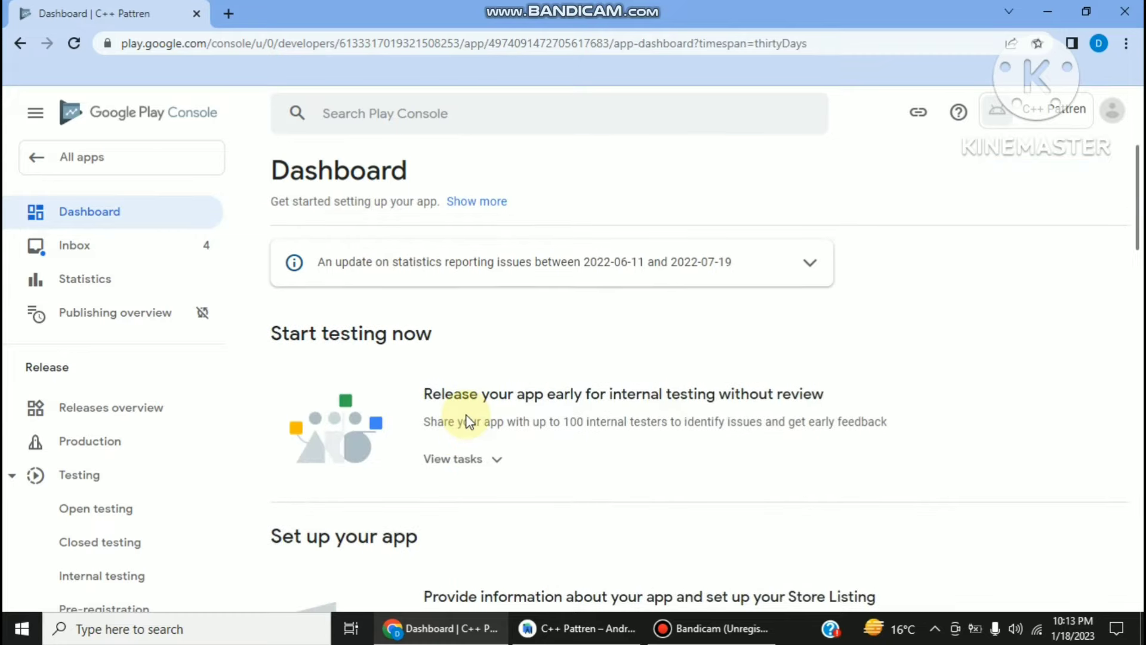
- Go from the dashboard to the app category and contact details Store settings page
scroll(469, 419, down, 5)
scroll(469, 418, down, 3)
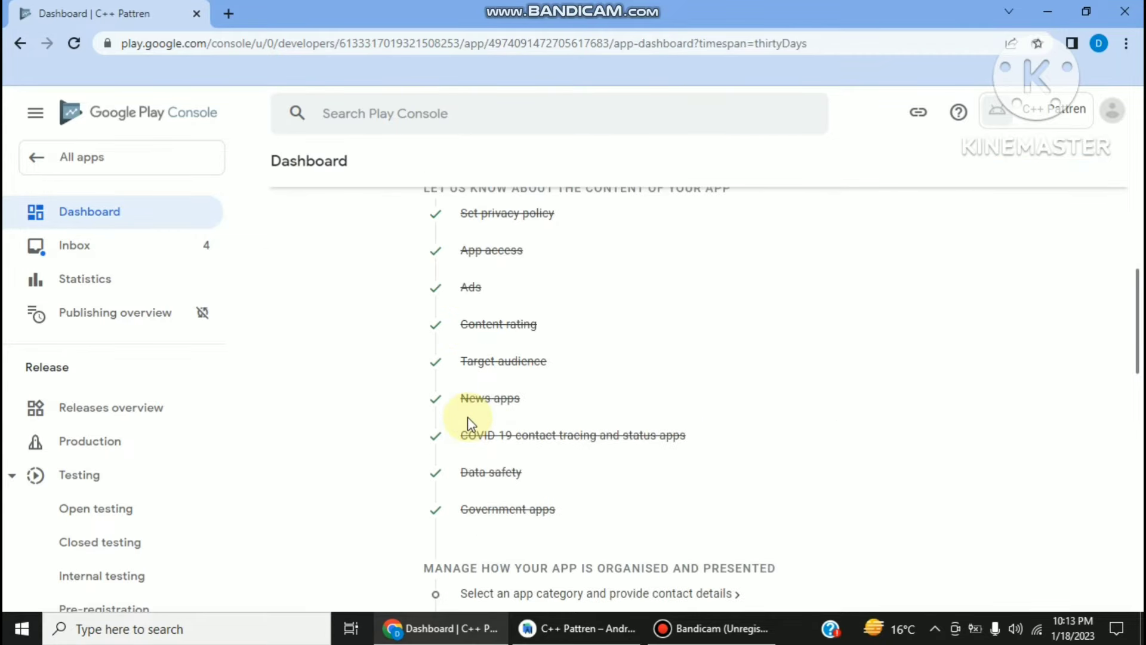
scroll(468, 416, up, 2)
scroll(580, 286, up, 3)
scroll(558, 304, down, 6)
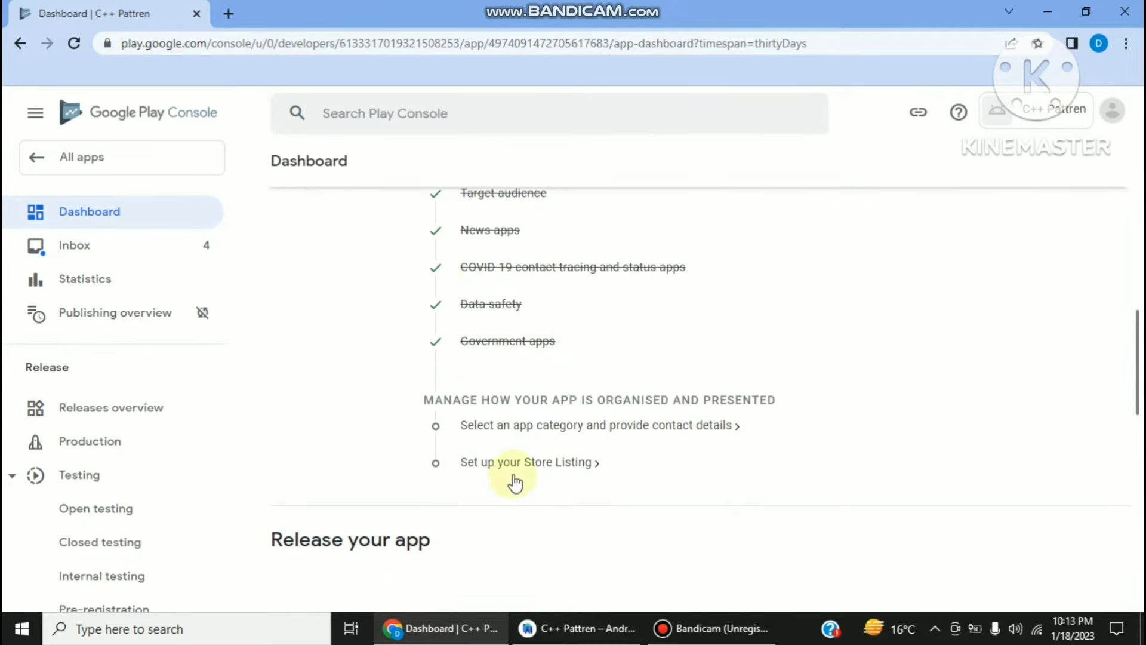
click(492, 428)
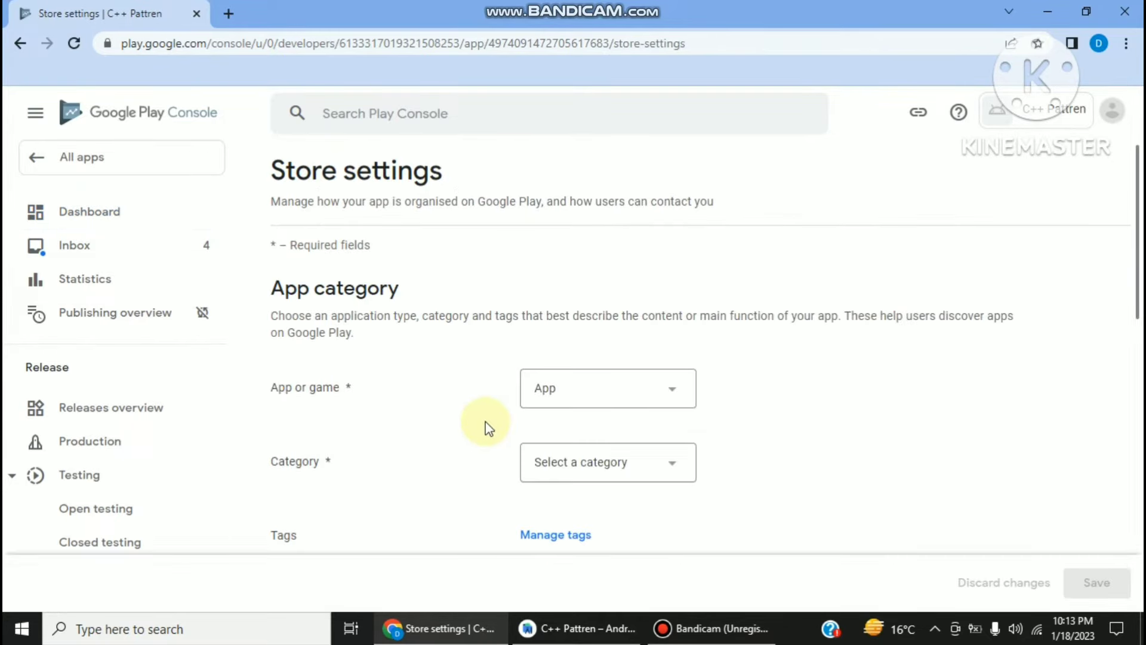
- Save the store settings with category Education and a contact e-mail, then return to All apps
click(645, 461)
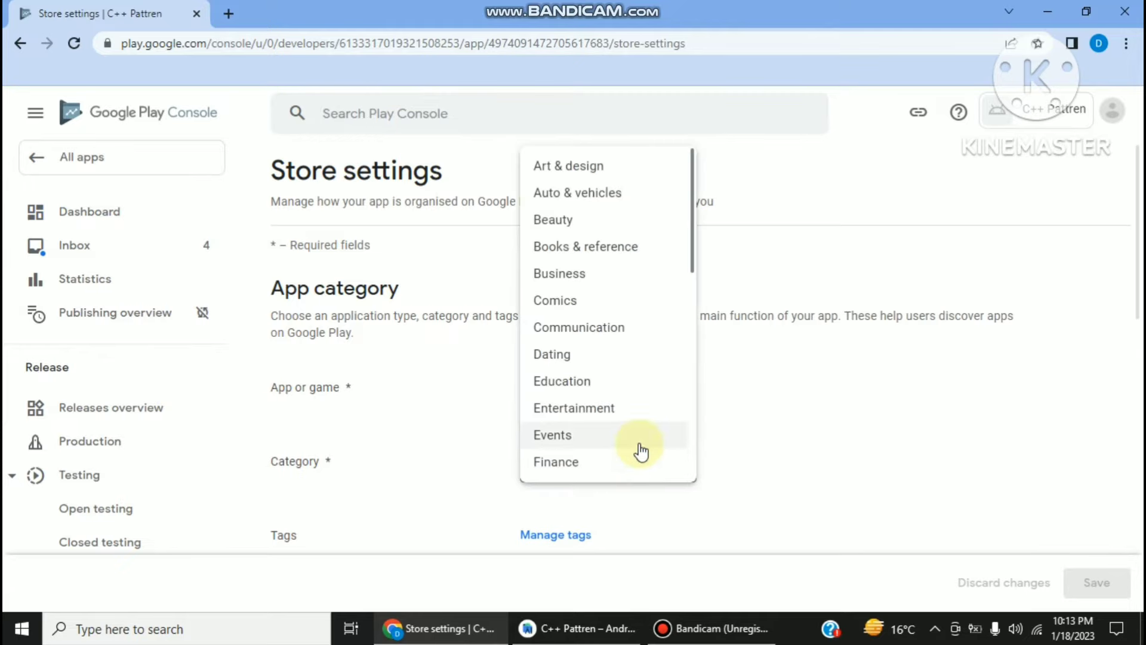
click(575, 382)
scroll(583, 395, down, 5)
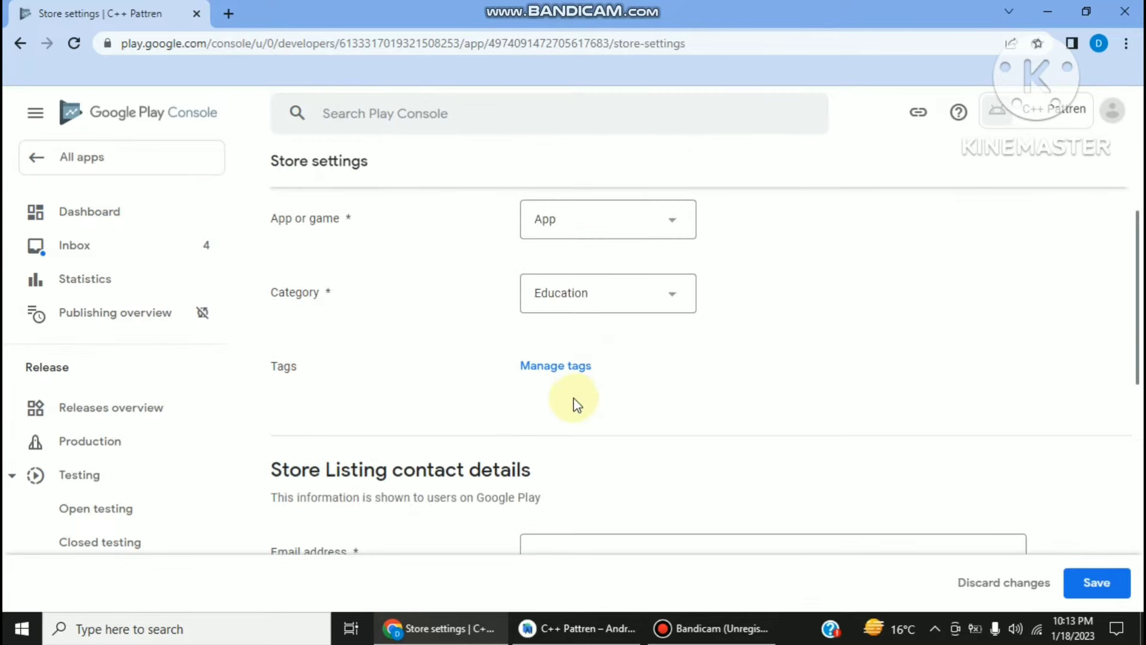
click(569, 397)
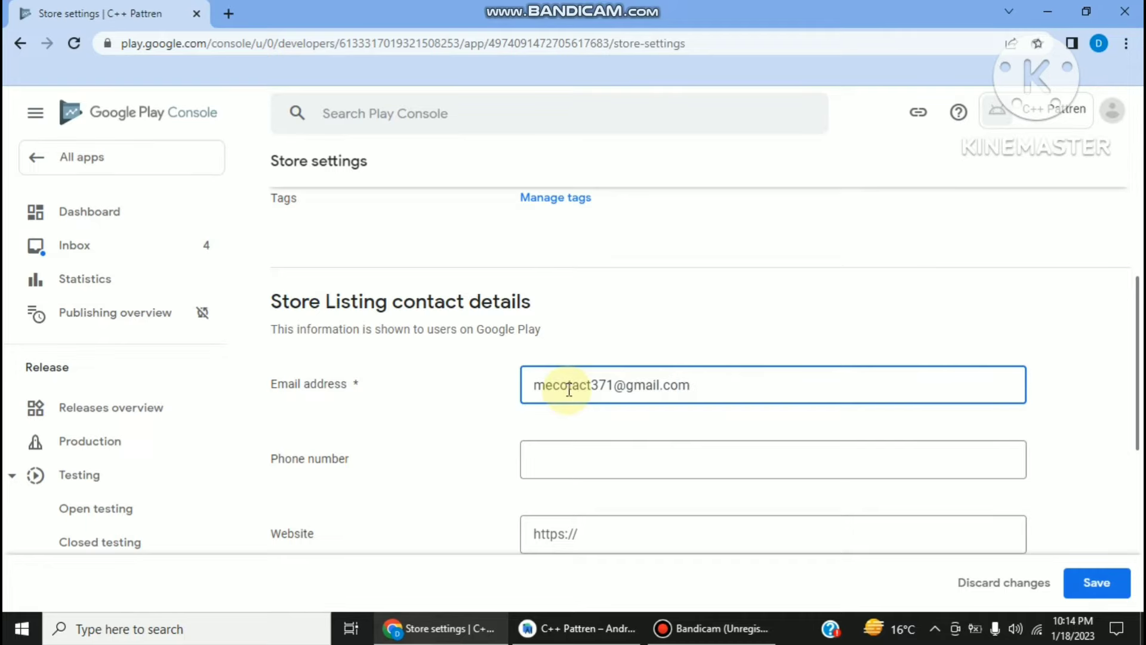
scroll(836, 454, down, 5)
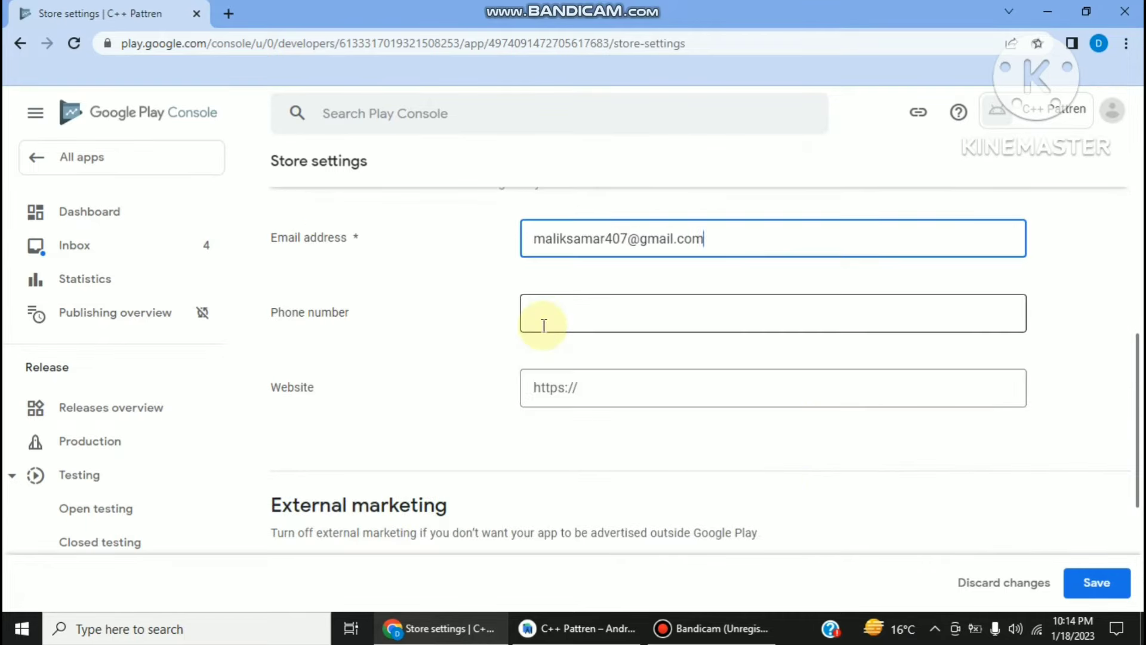
scroll(547, 319, down, 3)
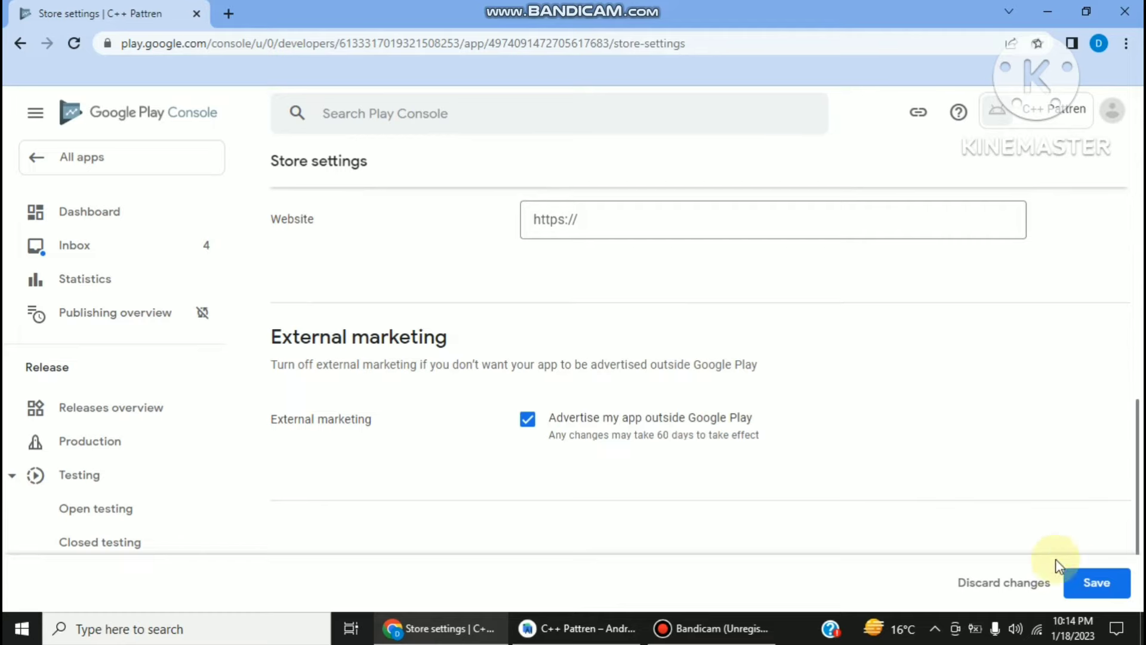
click(1073, 581)
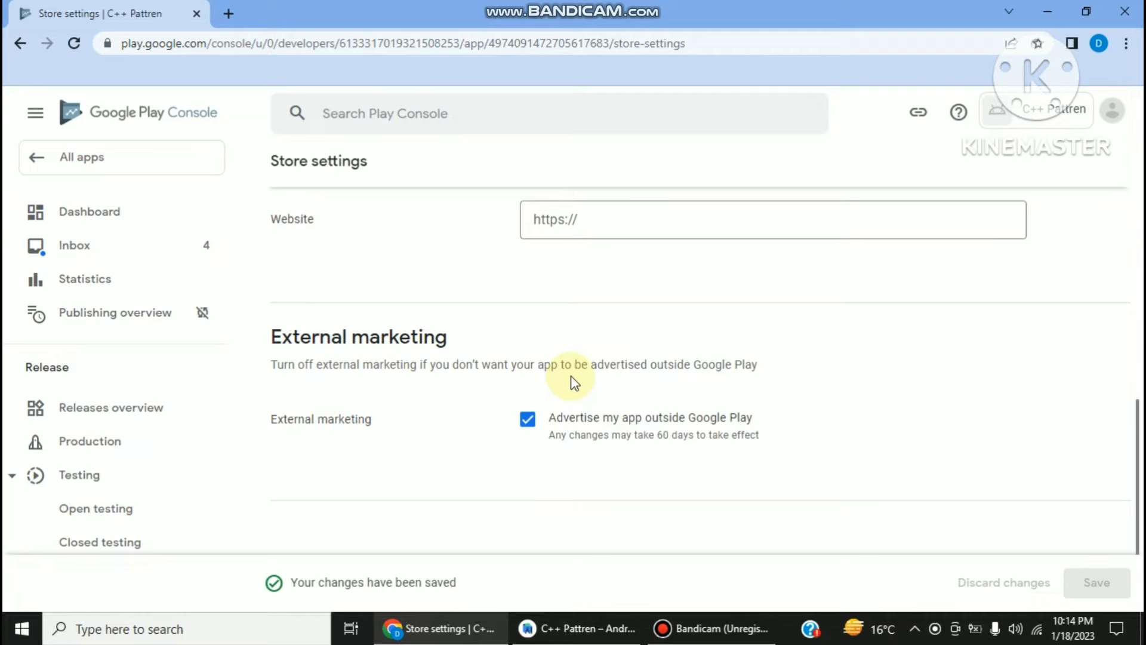
scroll(359, 161, up, 10)
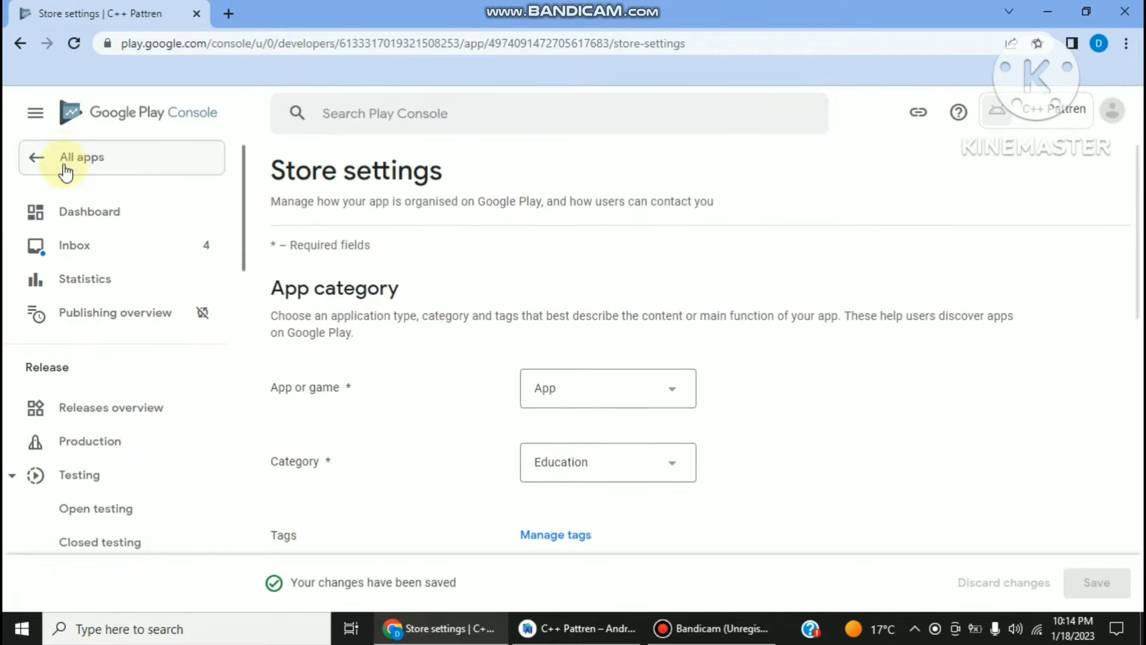
click(27, 158)
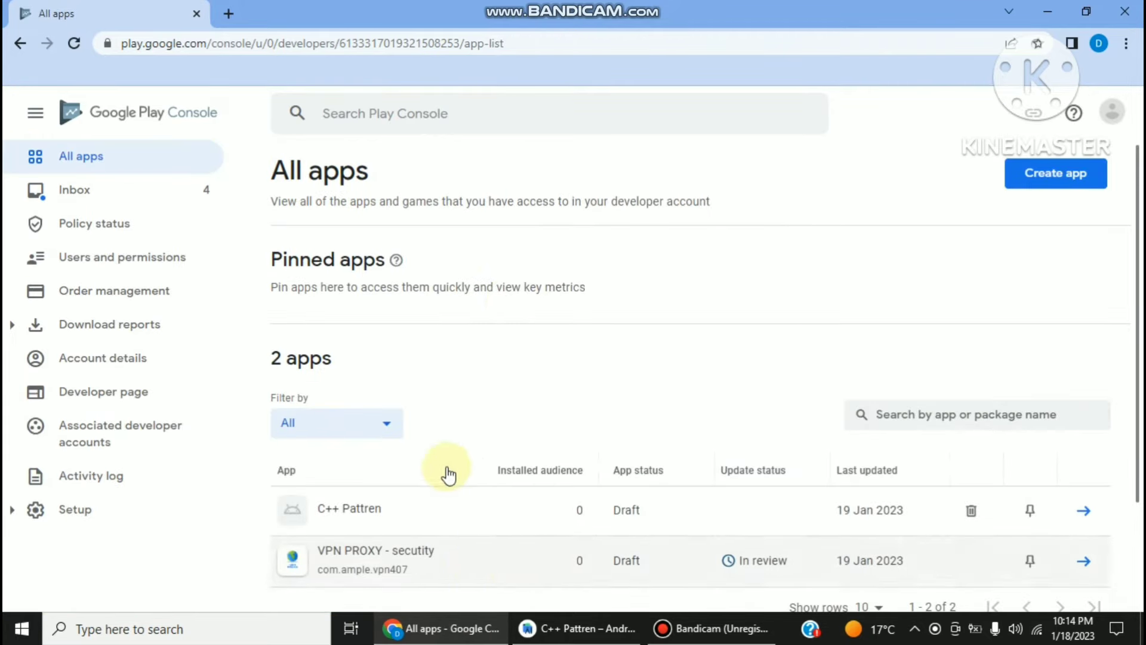
- Open the C++ Pattren dashboard and go to its Set up your Store Listing page
click(470, 512)
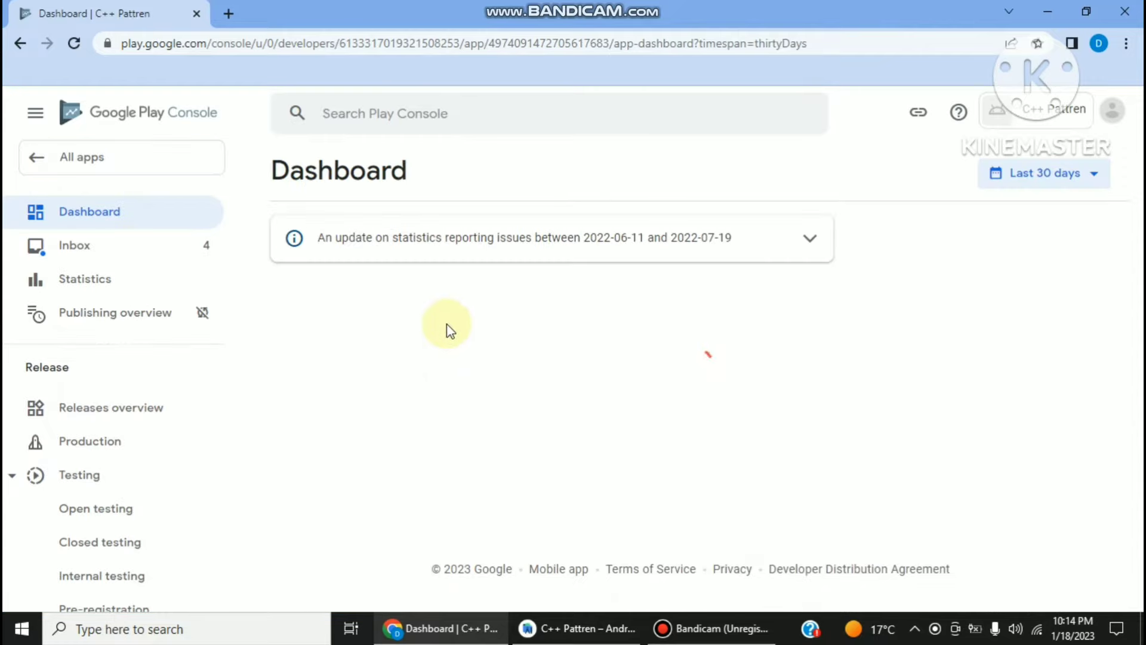
scroll(448, 346, down, 12)
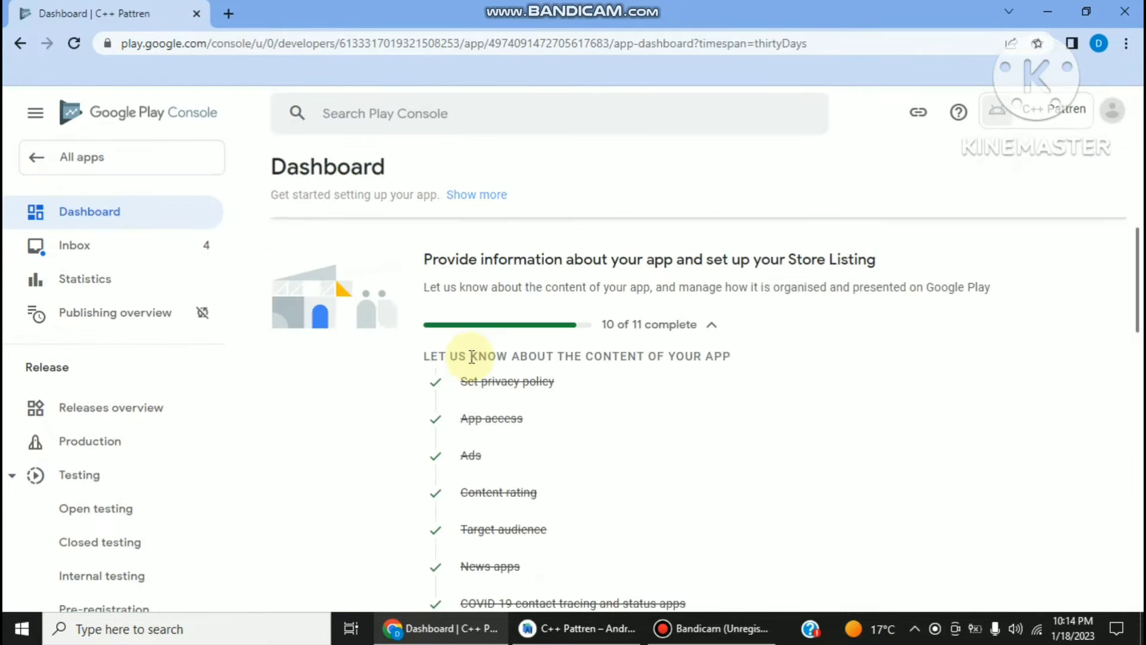
click(521, 380)
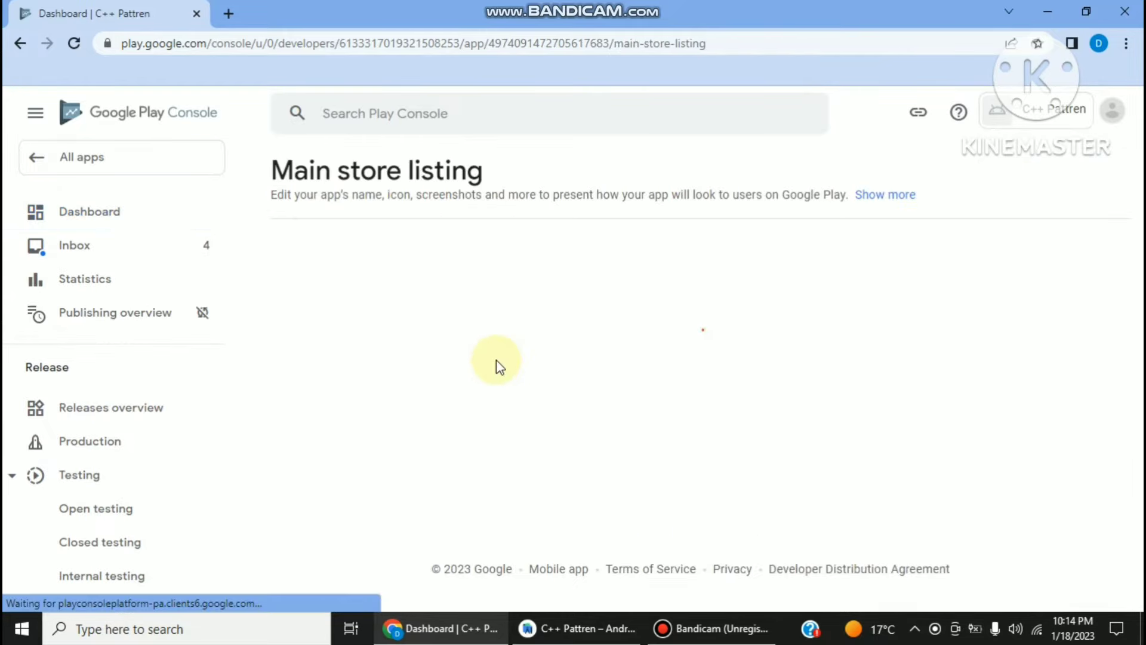
- Enter the short description 'This app provide some example pattren' and correct the last word's spelling
scroll(534, 385, down, 1)
click(600, 394)
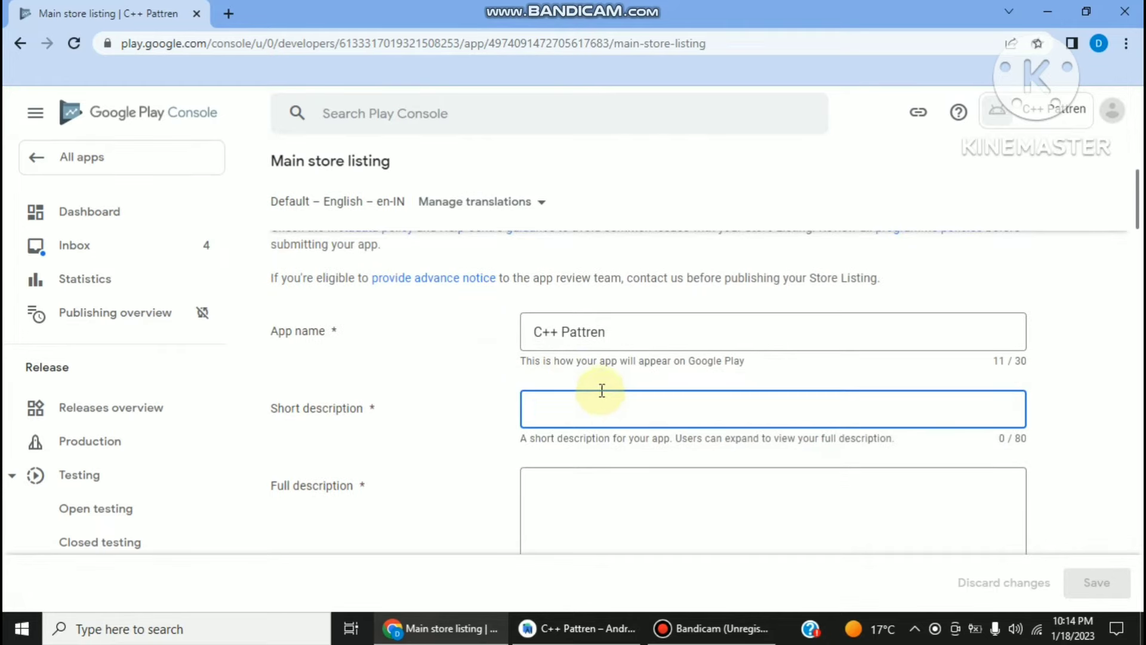
text(This a)
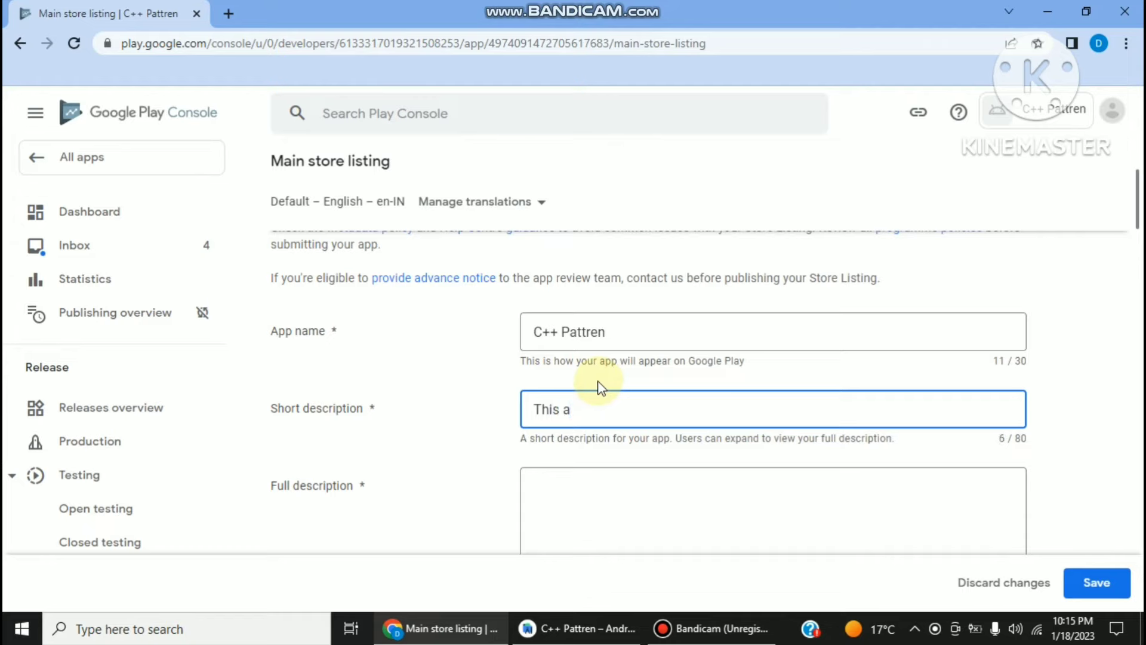
text(pp provide some ex)
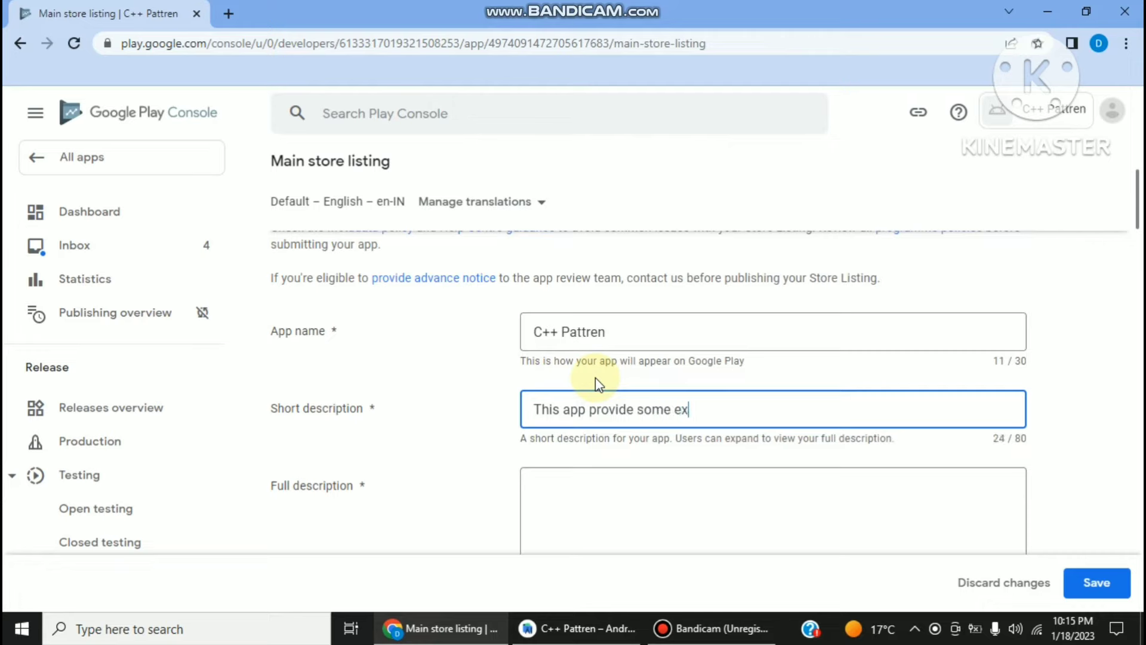
text(ample pattre of C++)
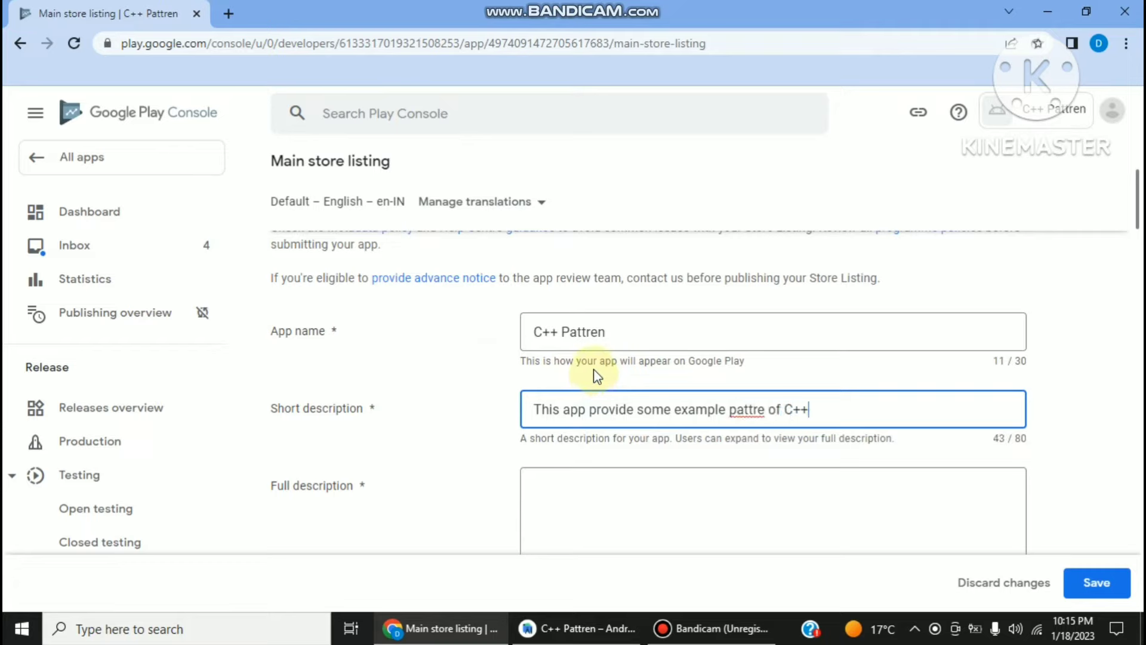
right_click(744, 409)
click(769, 409)
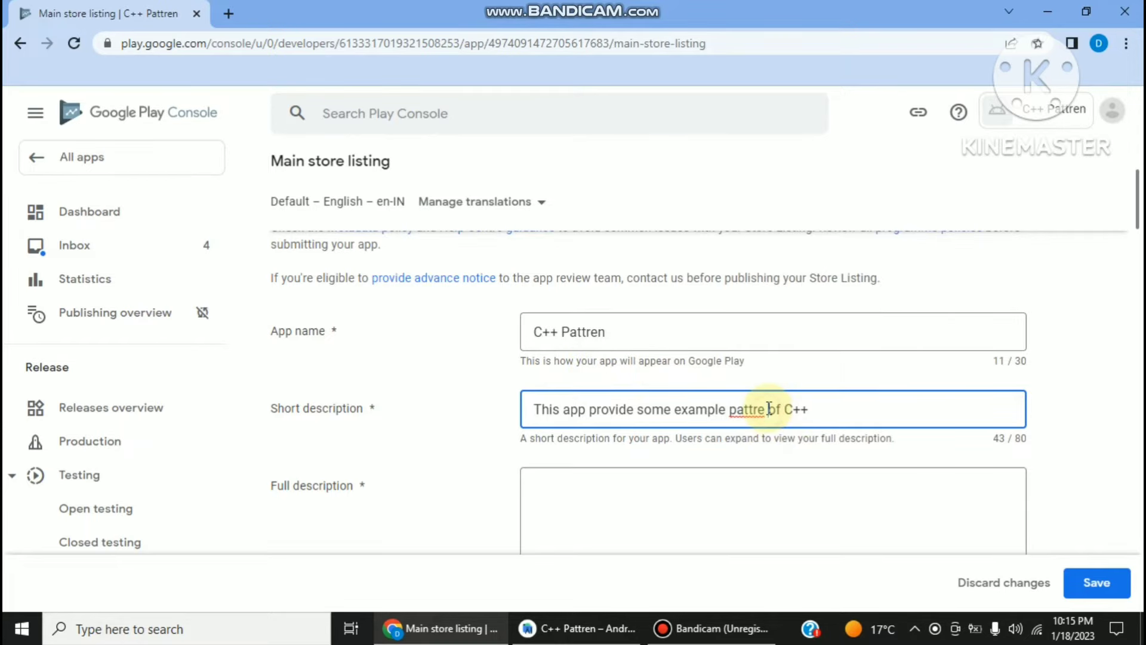
text(n)
scroll(597, 327, down, 3)
scroll(657, 325, up, 2)
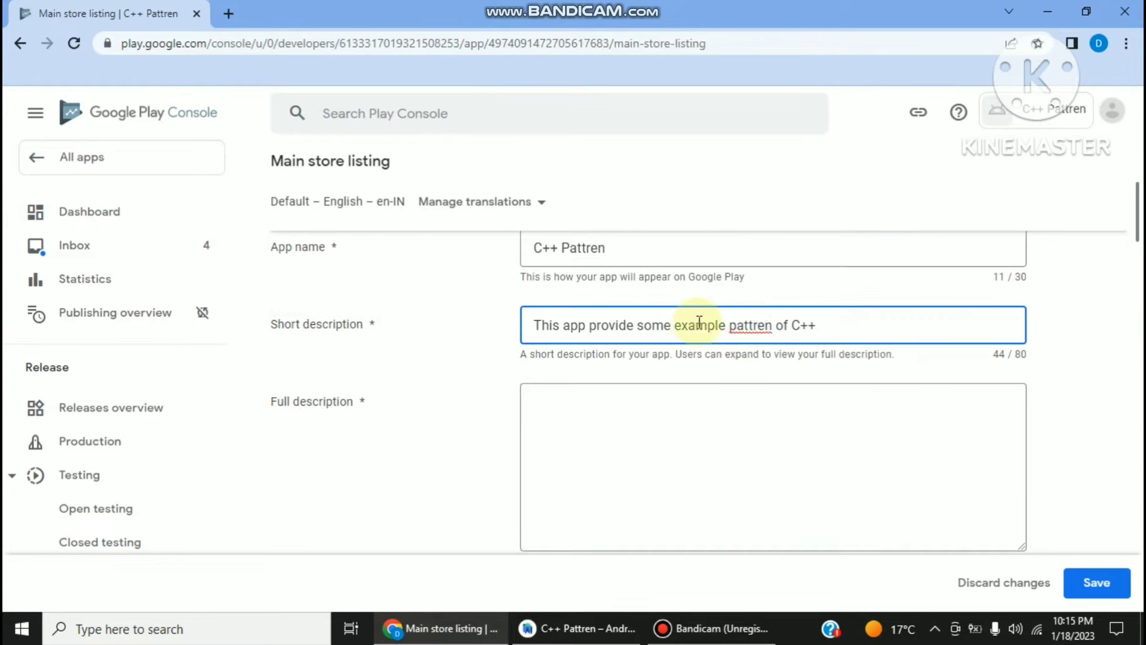
click(760, 327)
key(BackSpace)
key(BackSpace)
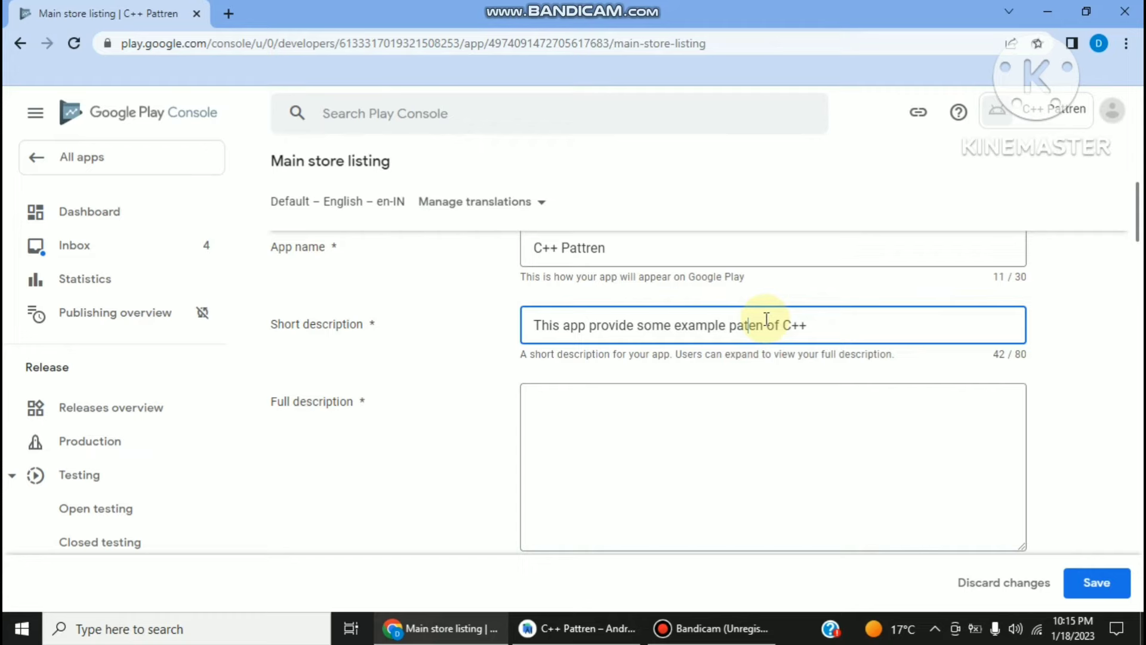
text(rr)
- Enter the full description 'this app provide star shape example of c++ pattren help you to understand code'
click(699, 435)
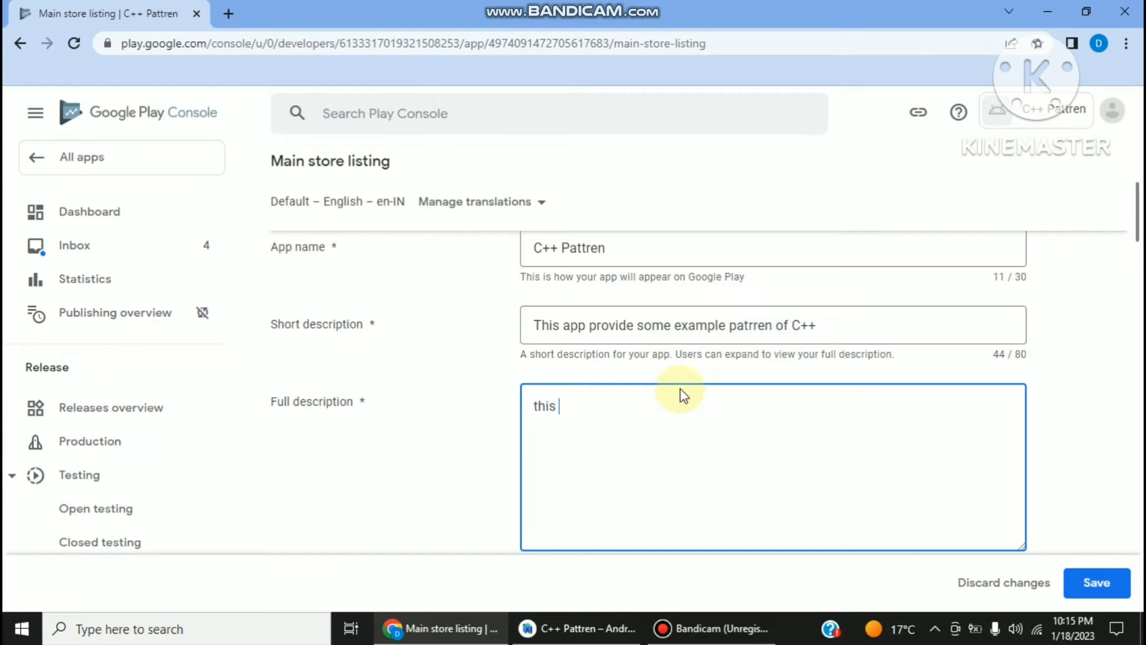
text(this app provide star sha)
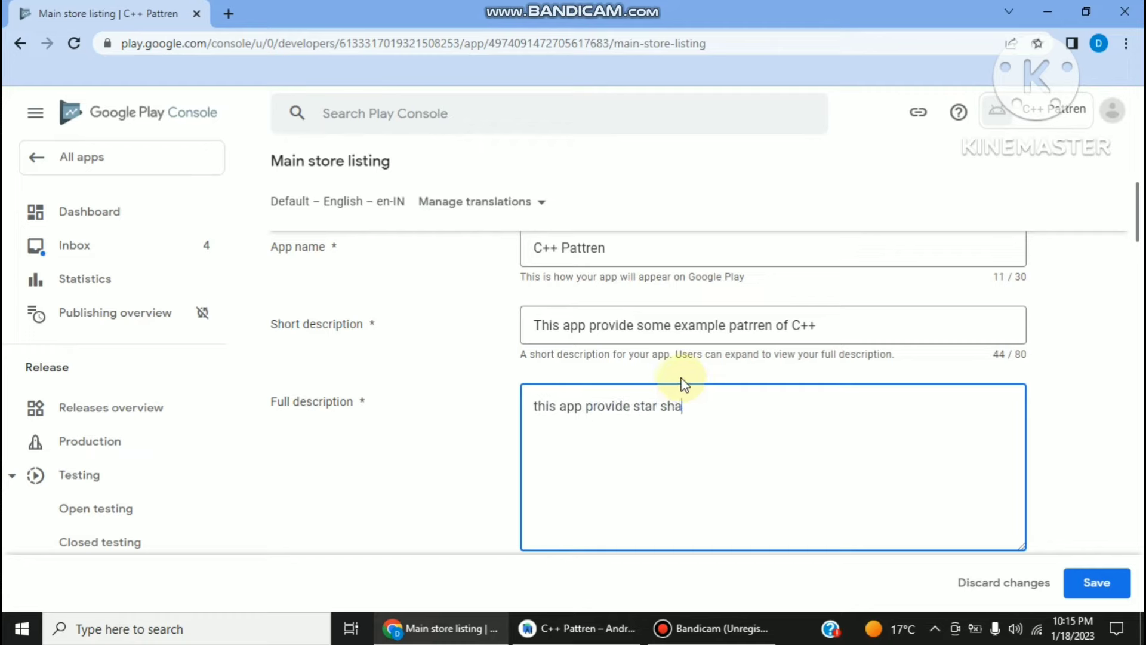
text(pe example of c+)
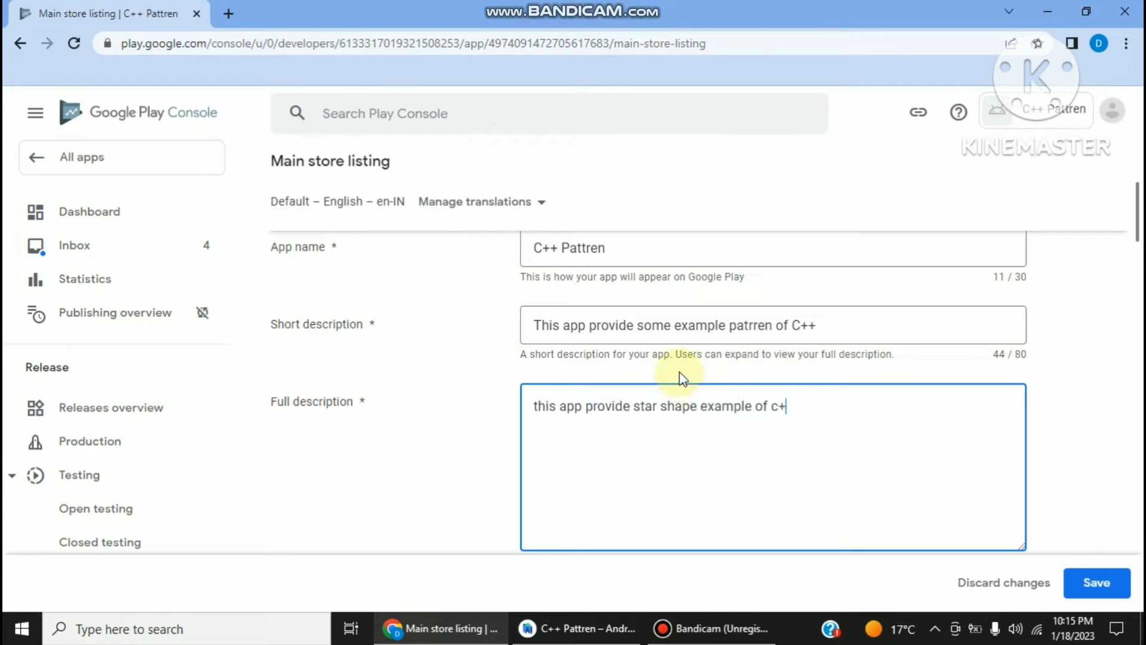
text(+ pattren help you to underst)
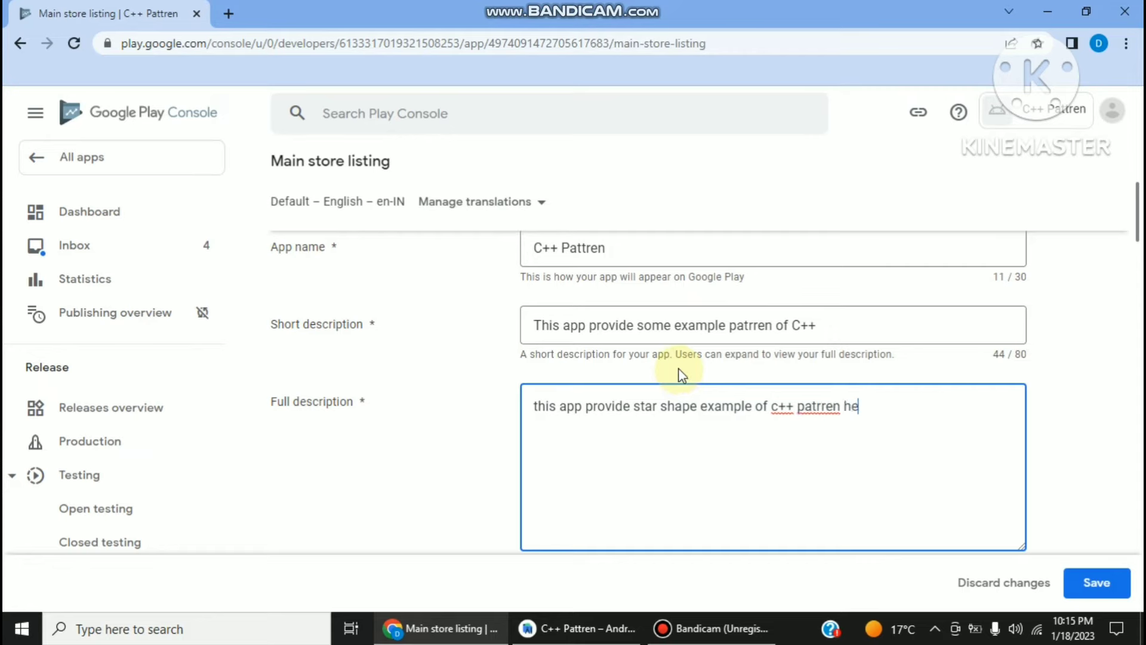
text(and code)
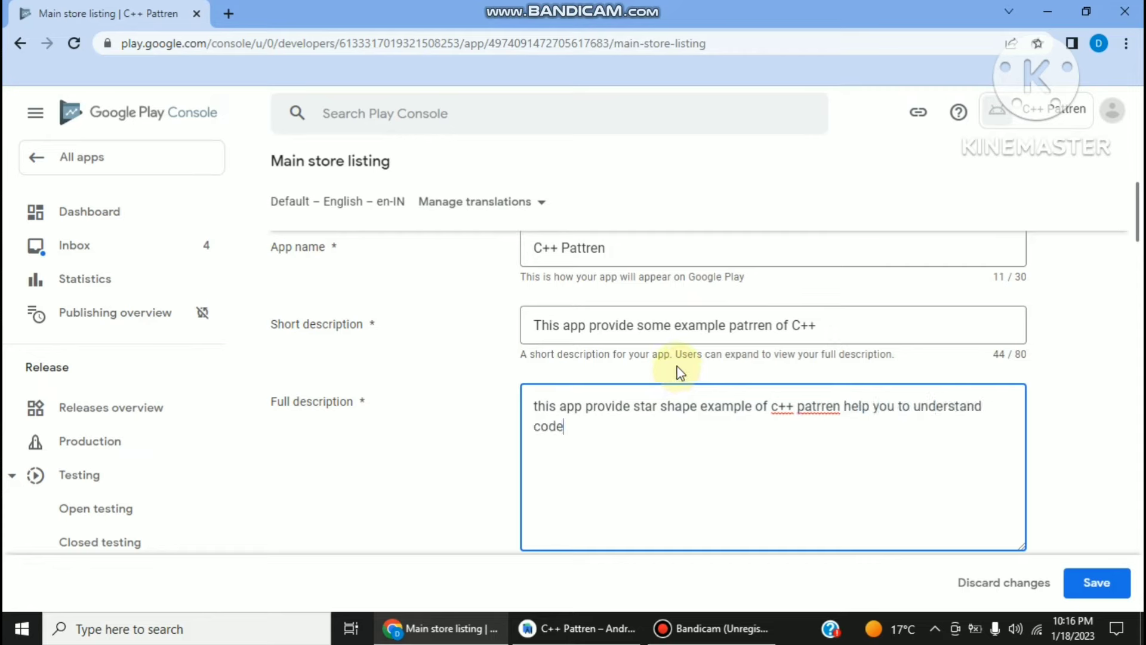
right_click(818, 407)
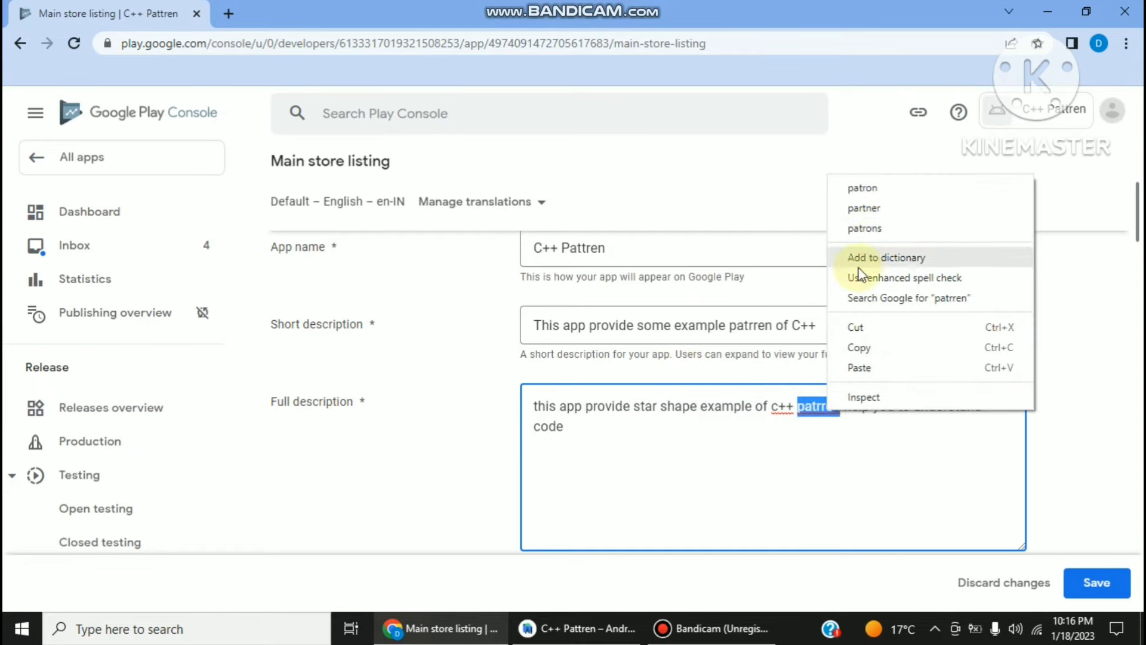
click(807, 412)
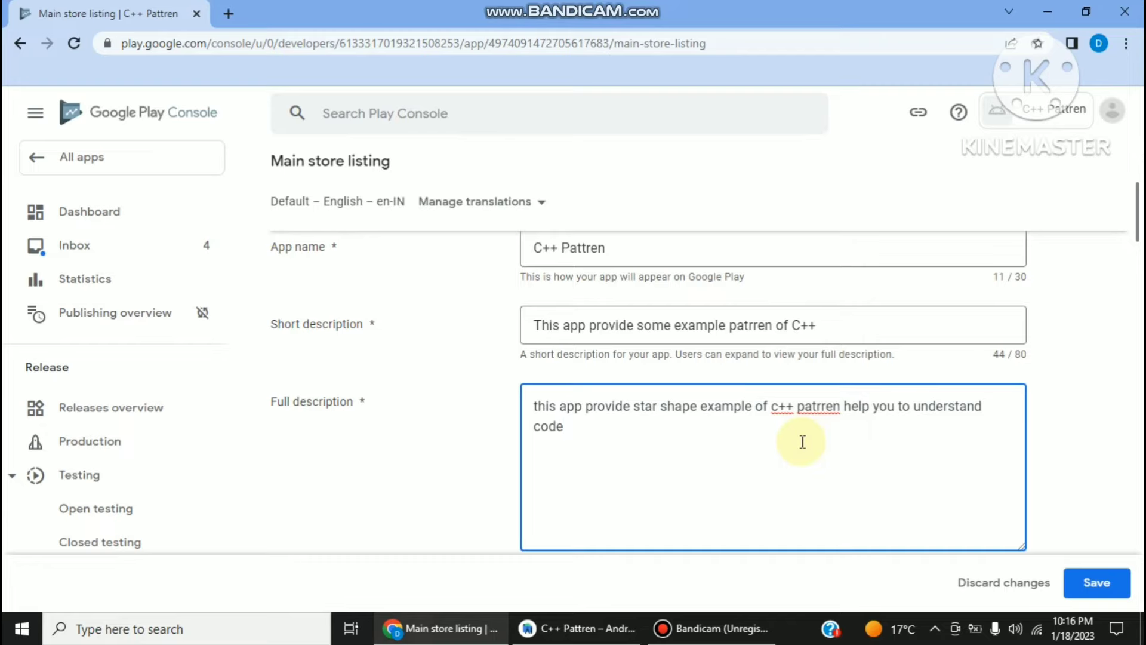
- Upload the neon C++ logo 220F6E7D…png from the Desktop as the app icon
scroll(801, 448, down, 3)
scroll(698, 358, down, 1)
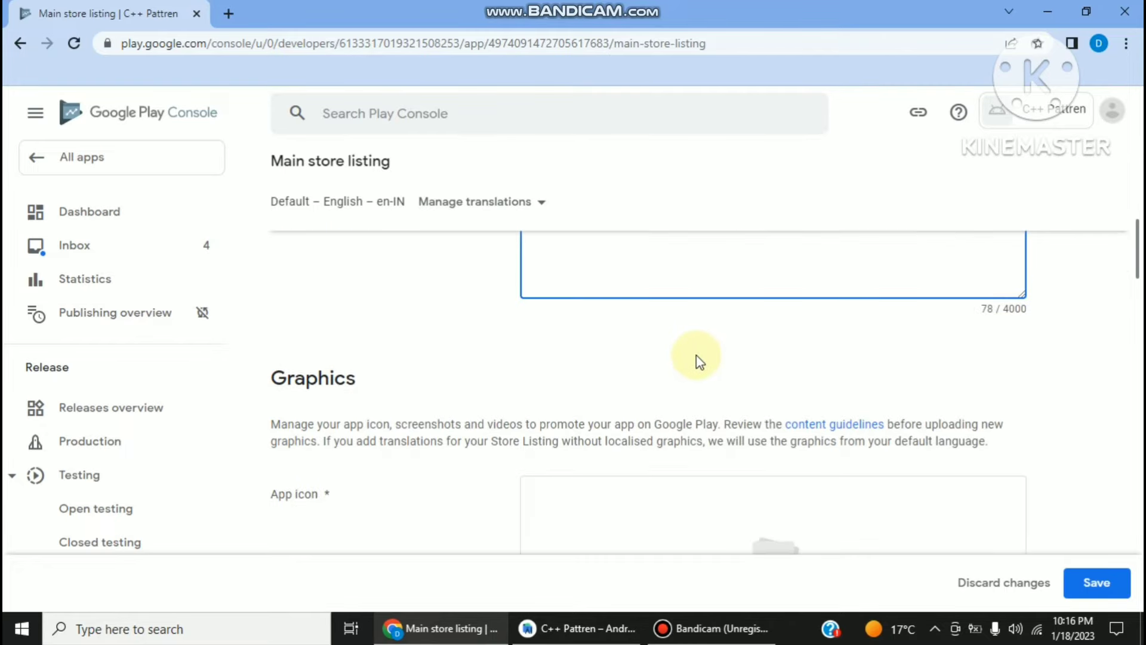
scroll(699, 358, down, 3)
scroll(736, 410, down, 1)
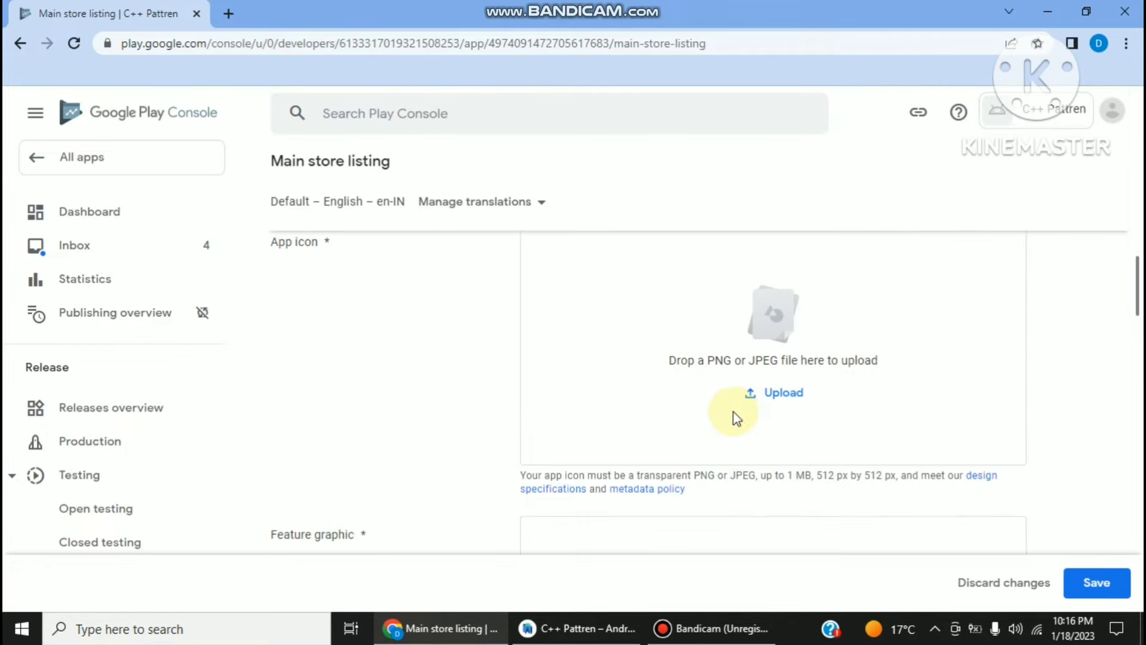
click(766, 404)
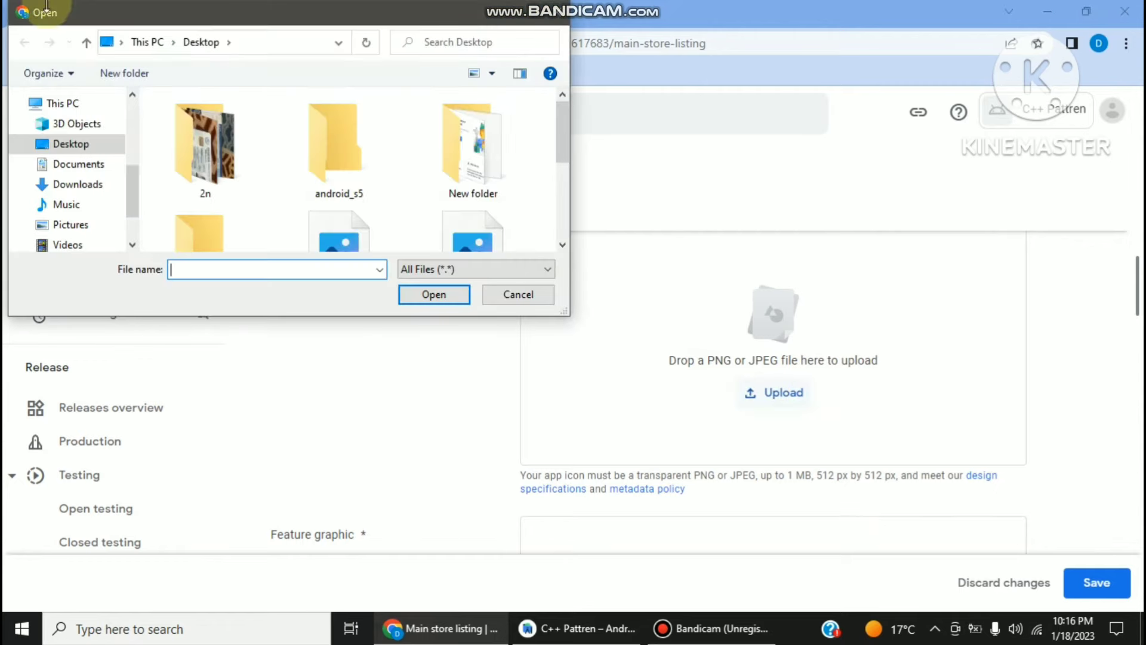
click(74, 143)
scroll(209, 173, down, 1)
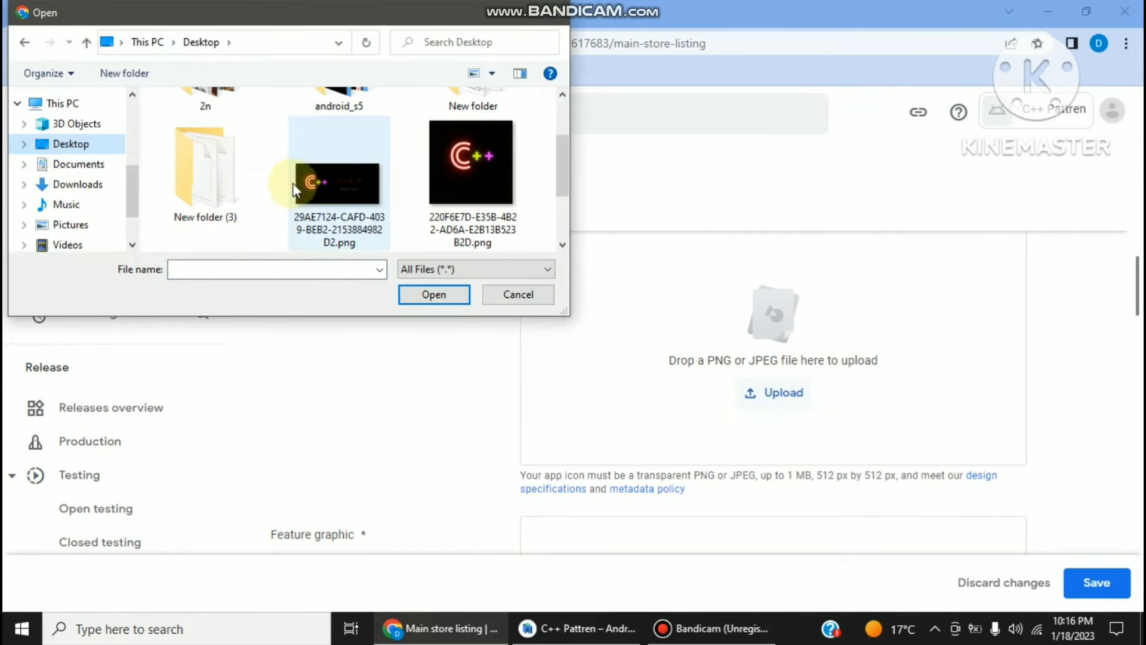
double_click(521, 161)
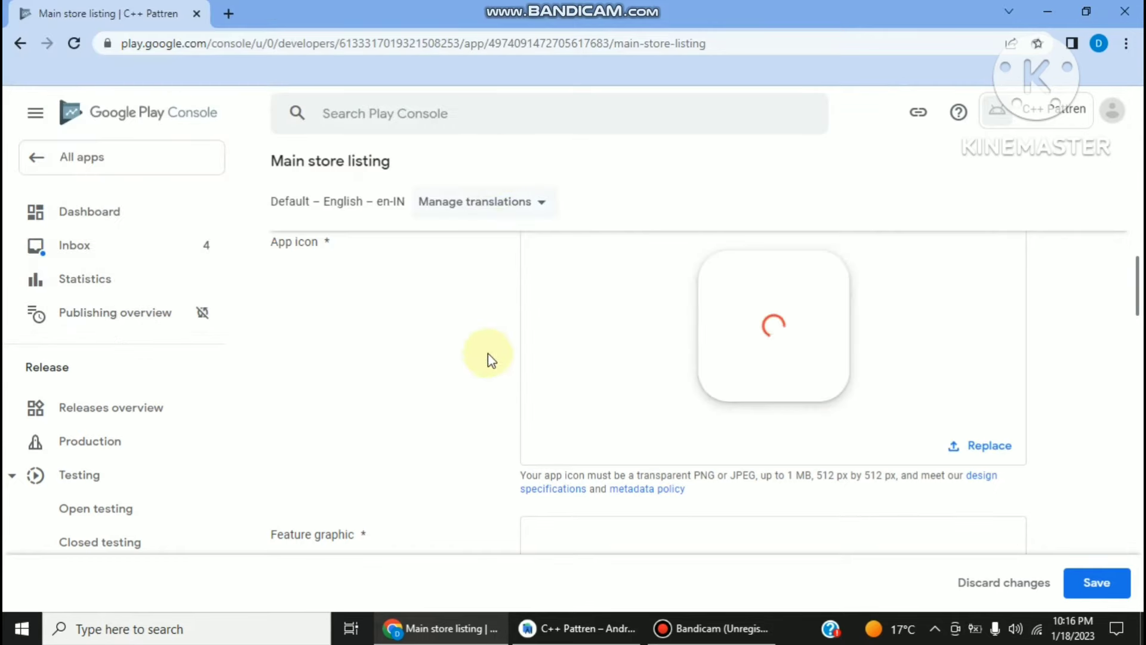
scroll(517, 367, up, 1)
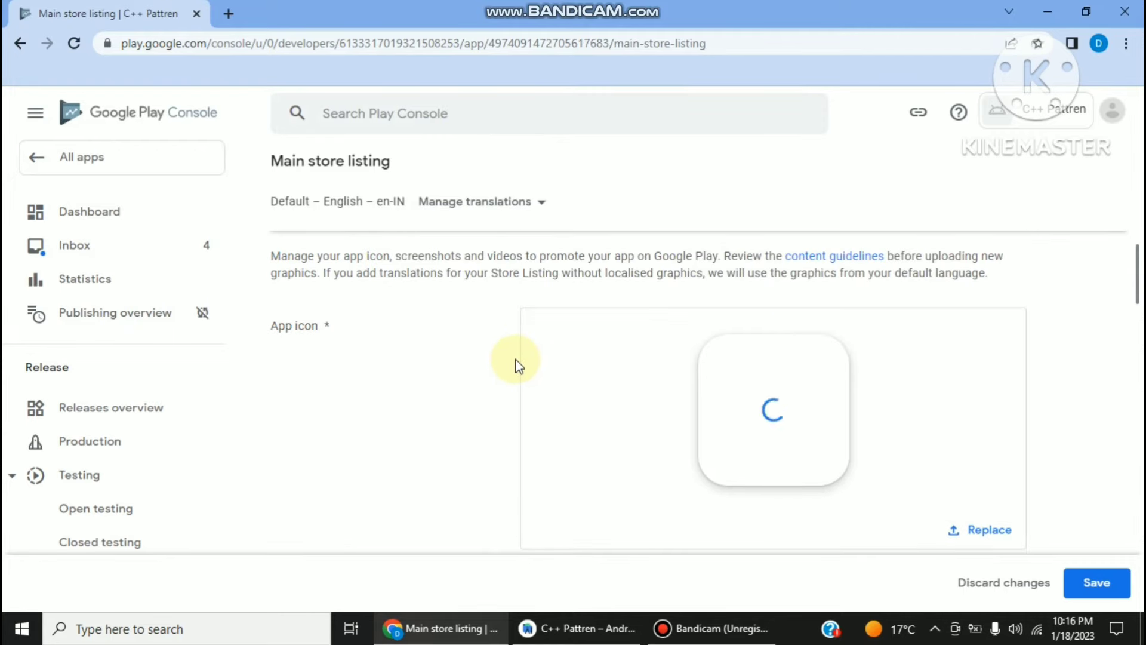
click(716, 628)
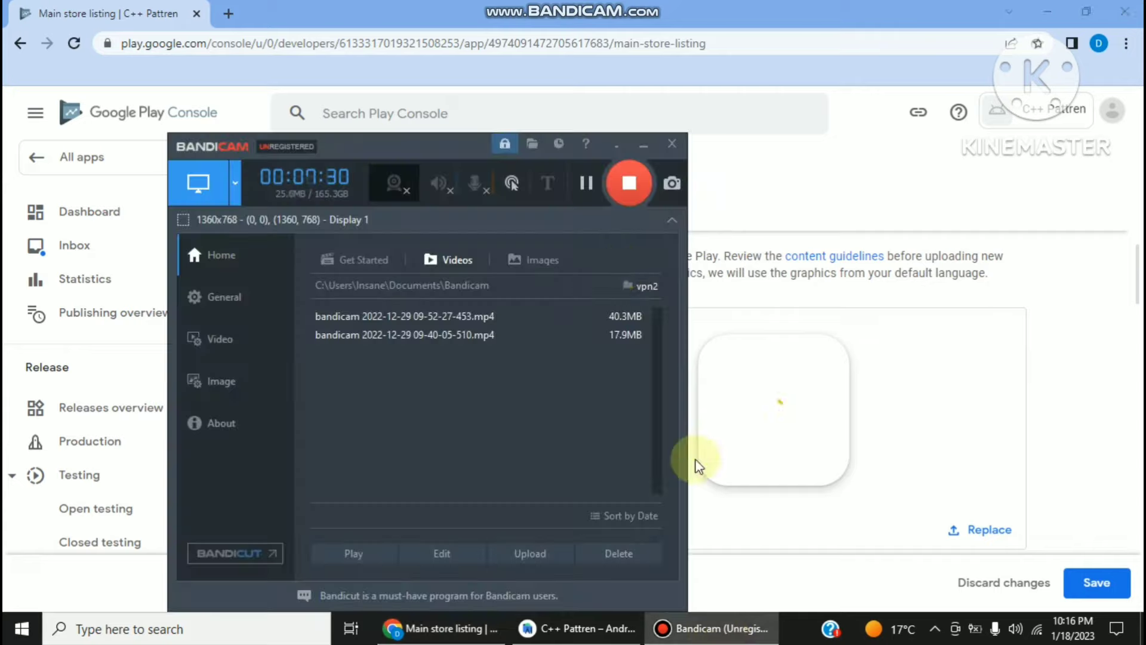
click(643, 145)
scroll(633, 239, down, 1)
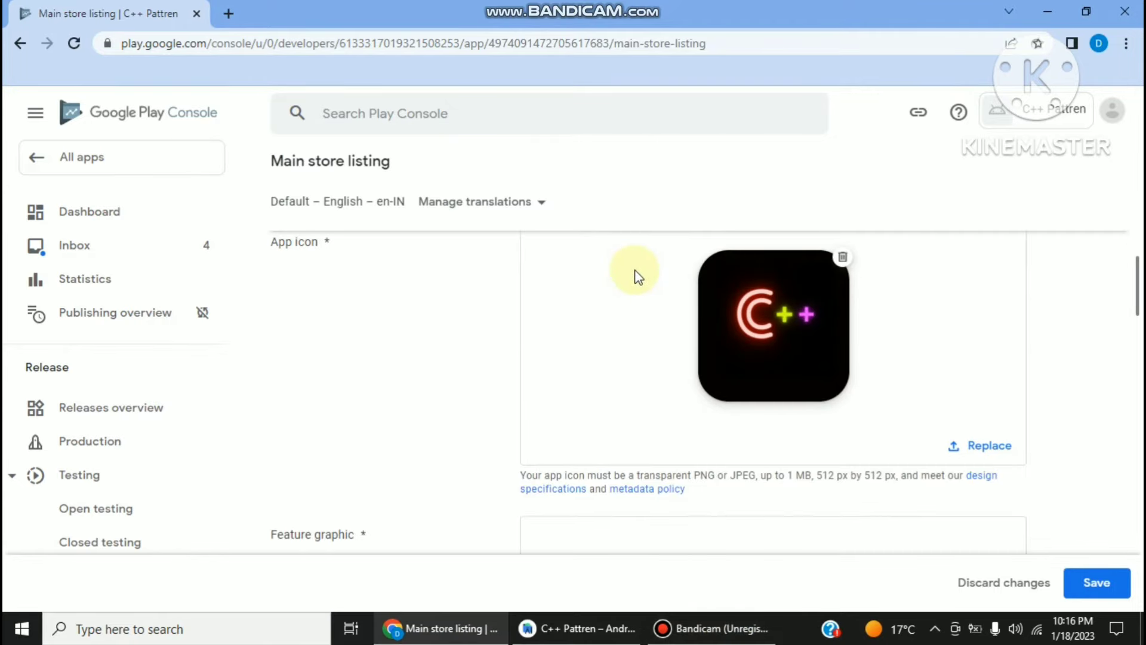
scroll(638, 276, down, 2)
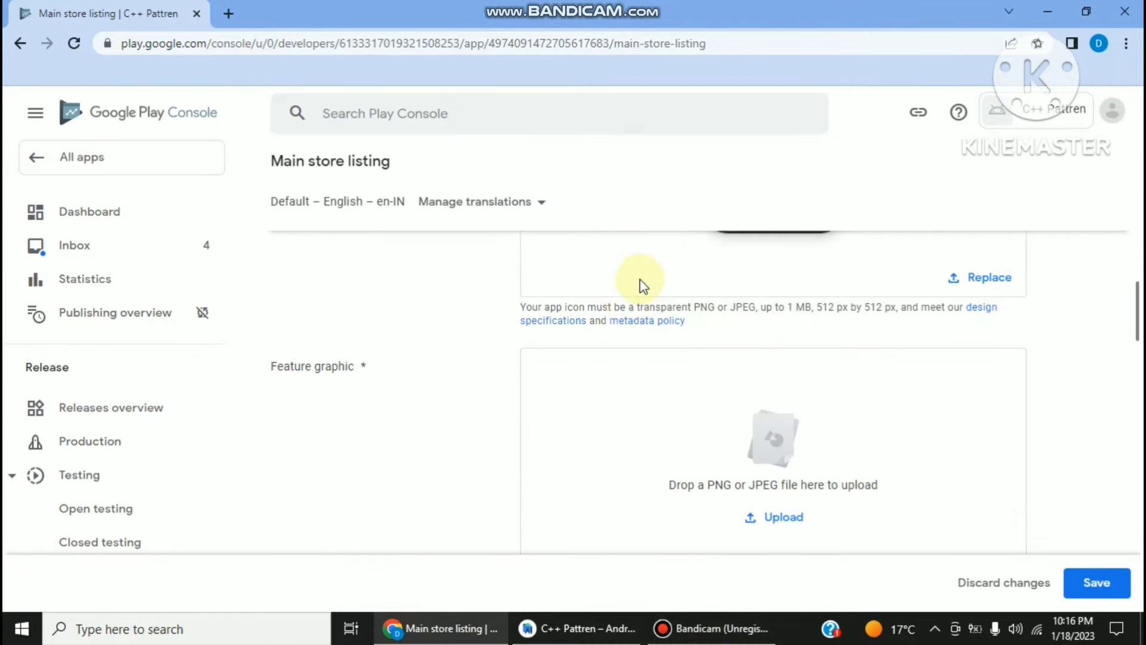
- Upload the black banner image 29AE7124…png as the feature graphic
click(767, 516)
double_click(371, 181)
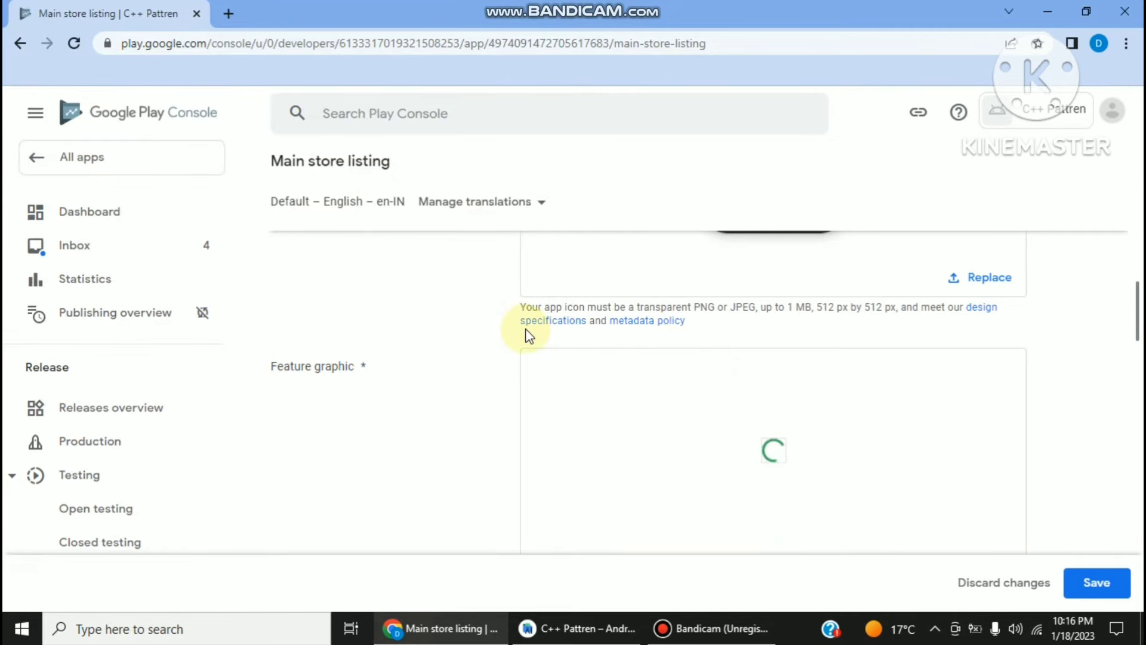
scroll(531, 342, down, 1)
scroll(558, 350, down, 2)
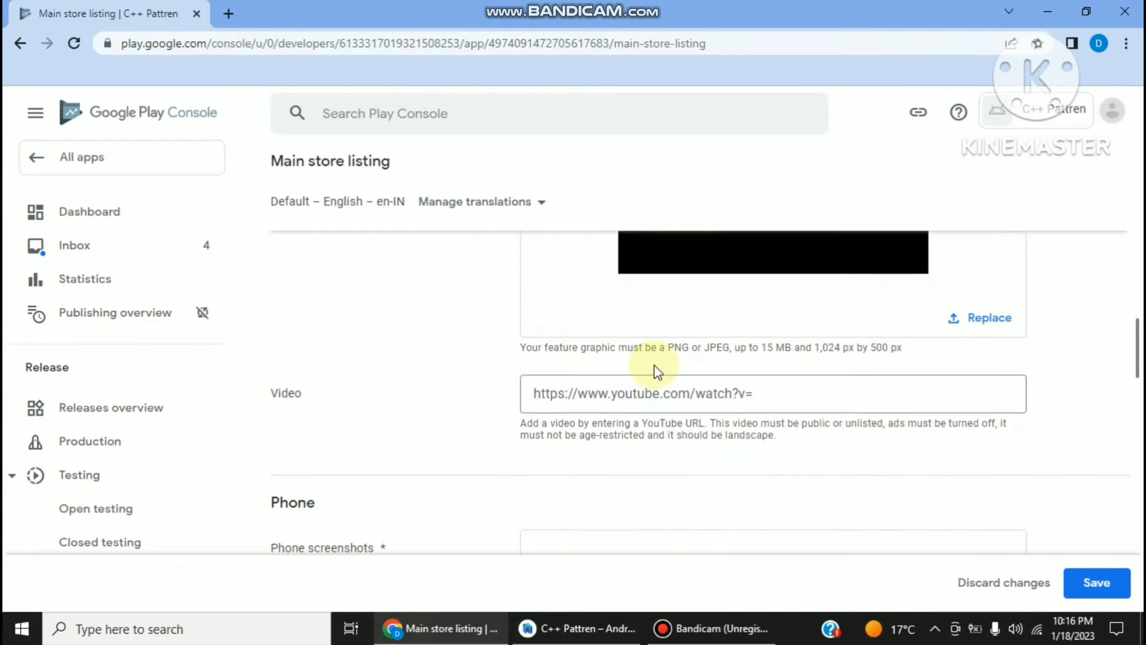
scroll(624, 427, down, 2)
- Upload all four phone screenshots from the android_s5 folder
scroll(732, 514, down, 1)
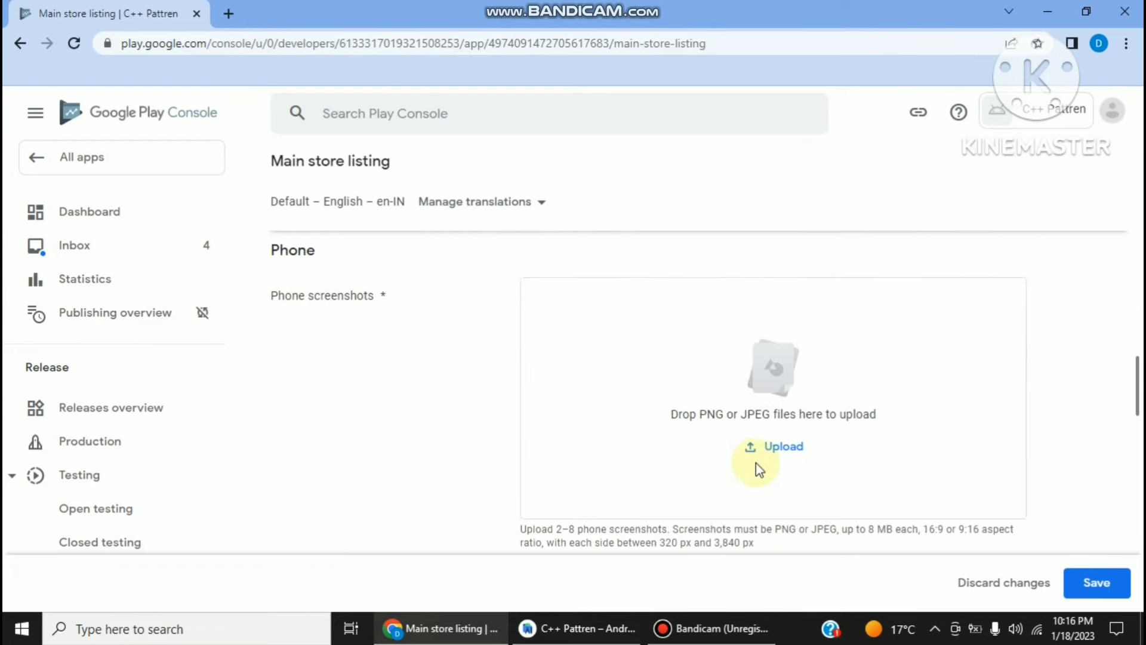
click(762, 452)
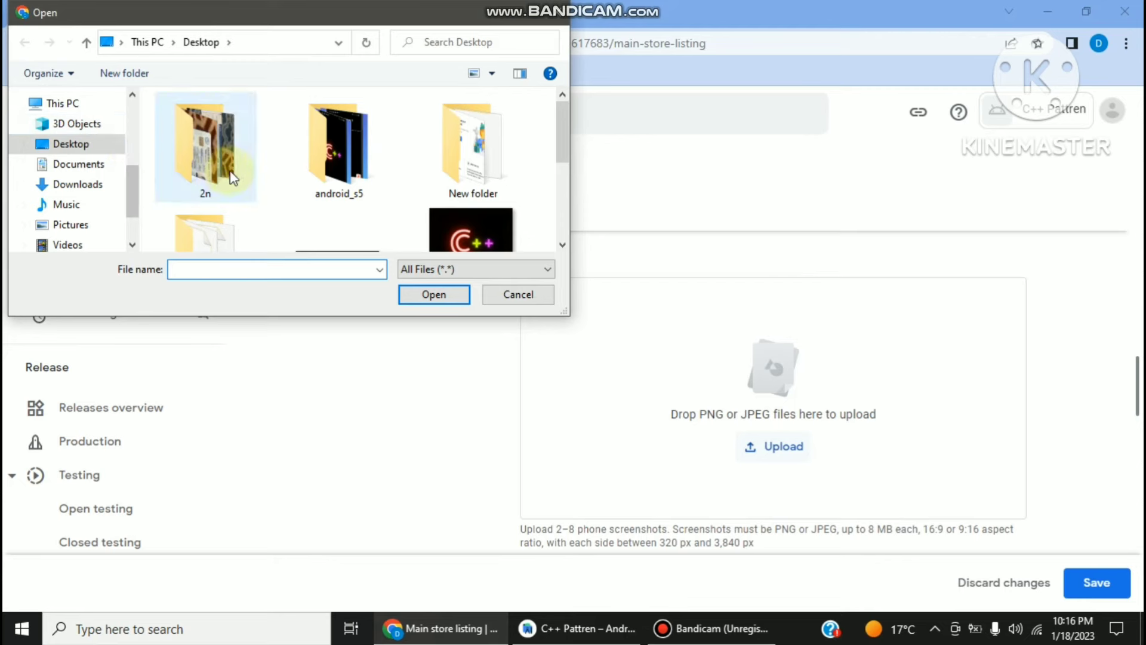
scroll(239, 187, down, 3)
scroll(227, 185, up, 3)
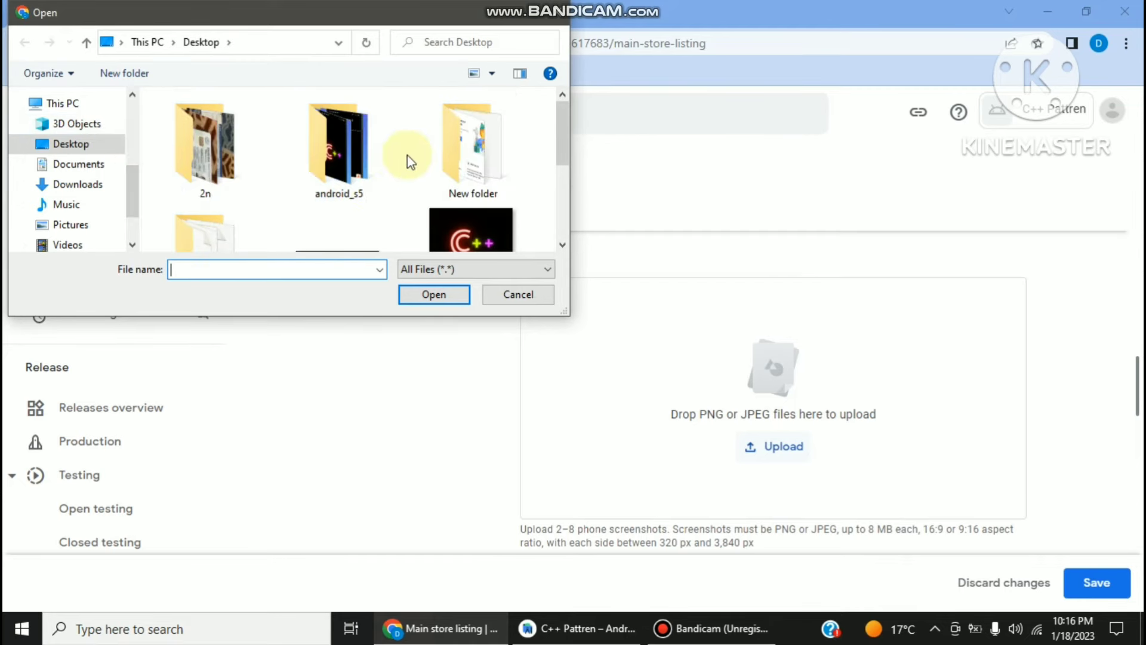
click(375, 168)
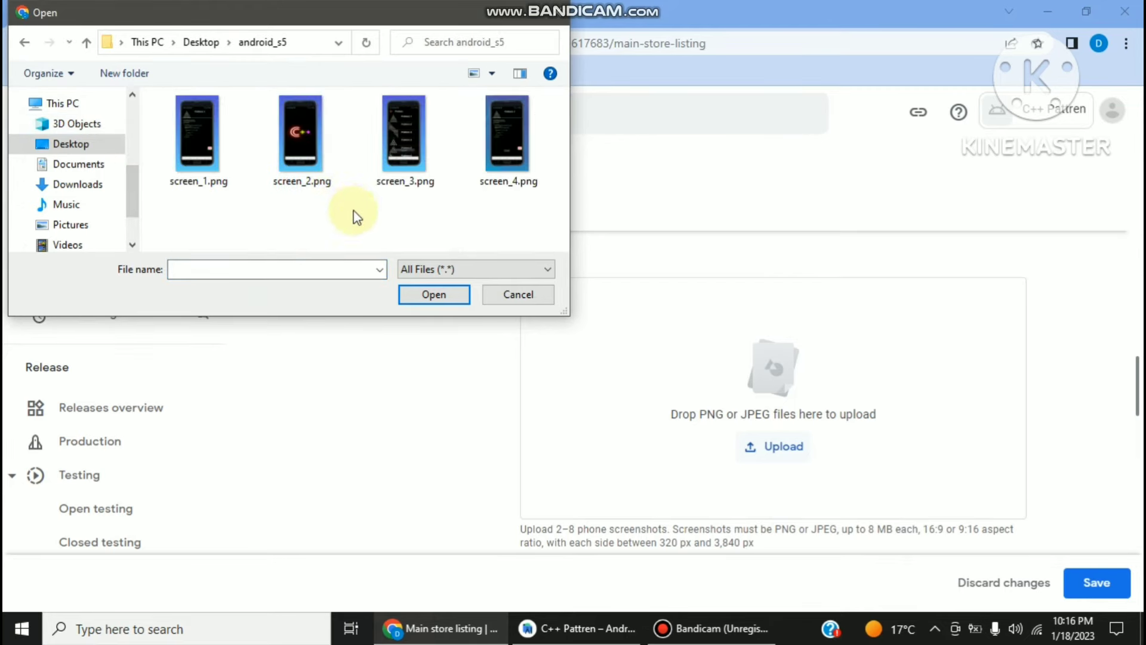
key(ctrl+a)
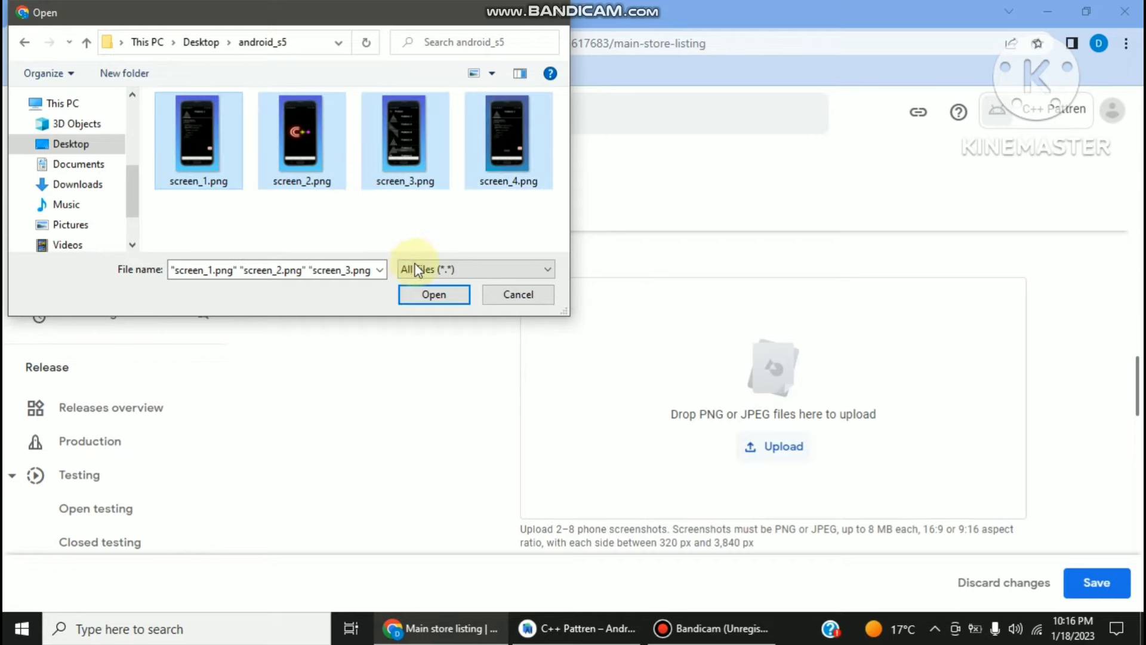
click(417, 293)
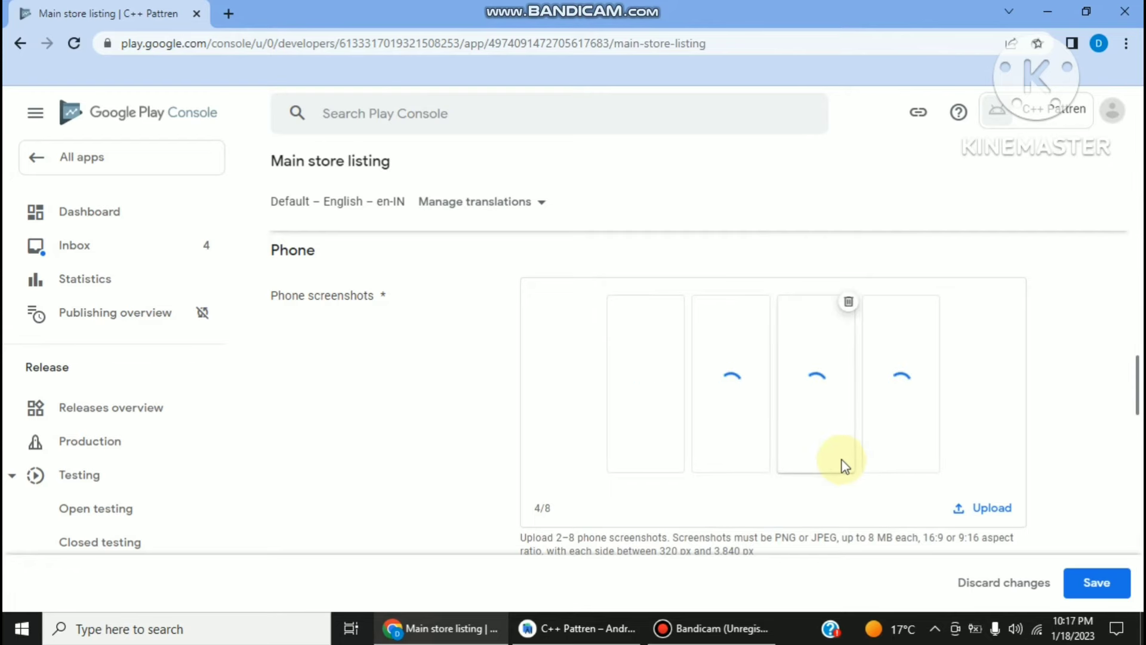
- Save the Main store listing changes
scroll(842, 463, down, 1)
scroll(836, 465, down, 3)
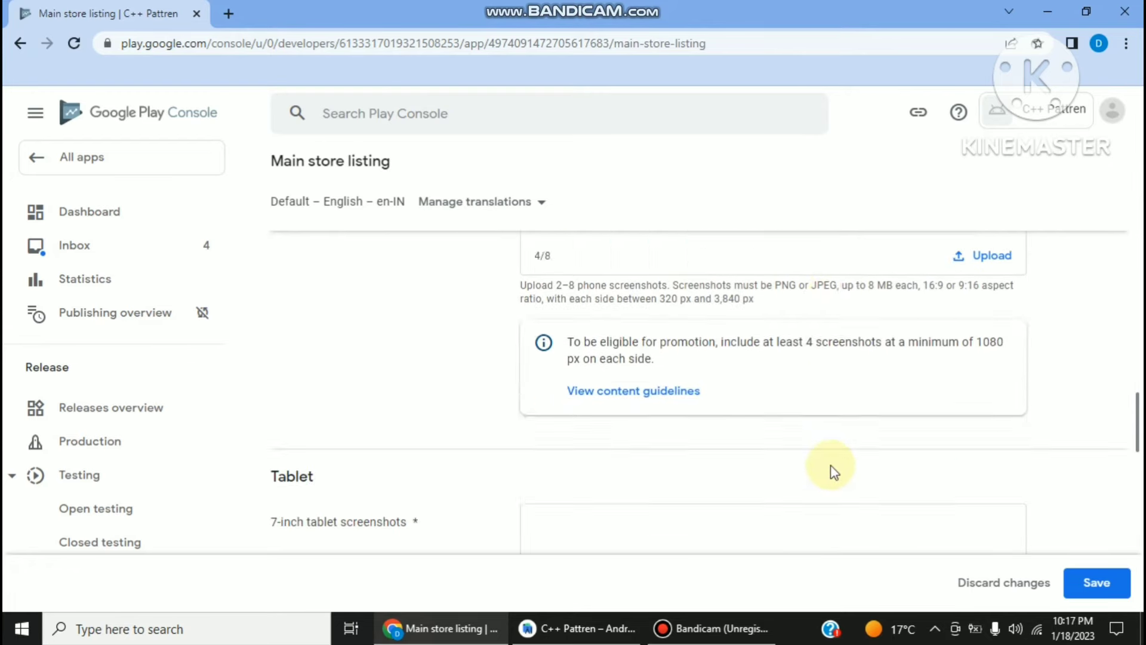
scroll(833, 472, down, 12)
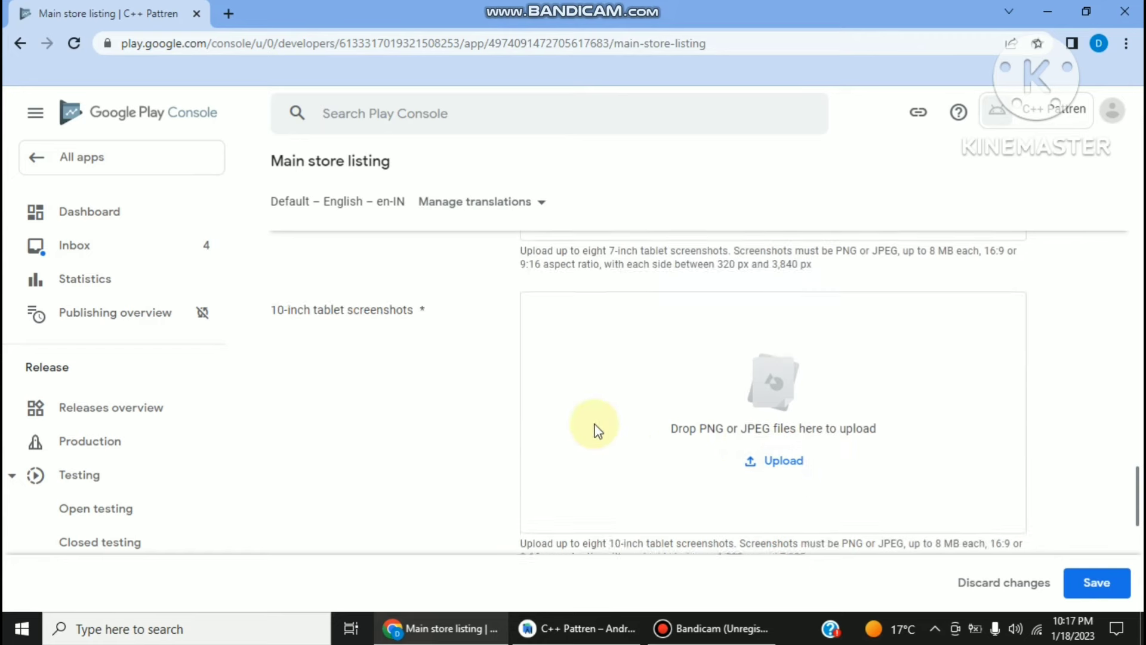
scroll(684, 439, down, 3)
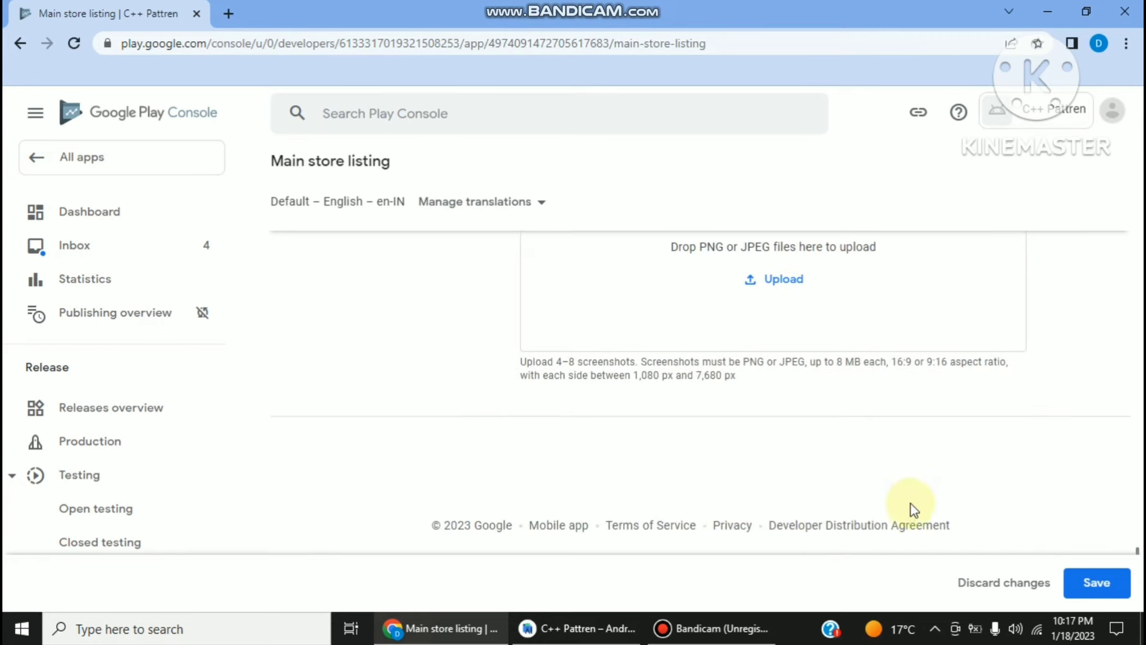
scroll(890, 475, up, 5)
scroll(910, 475, up, 5)
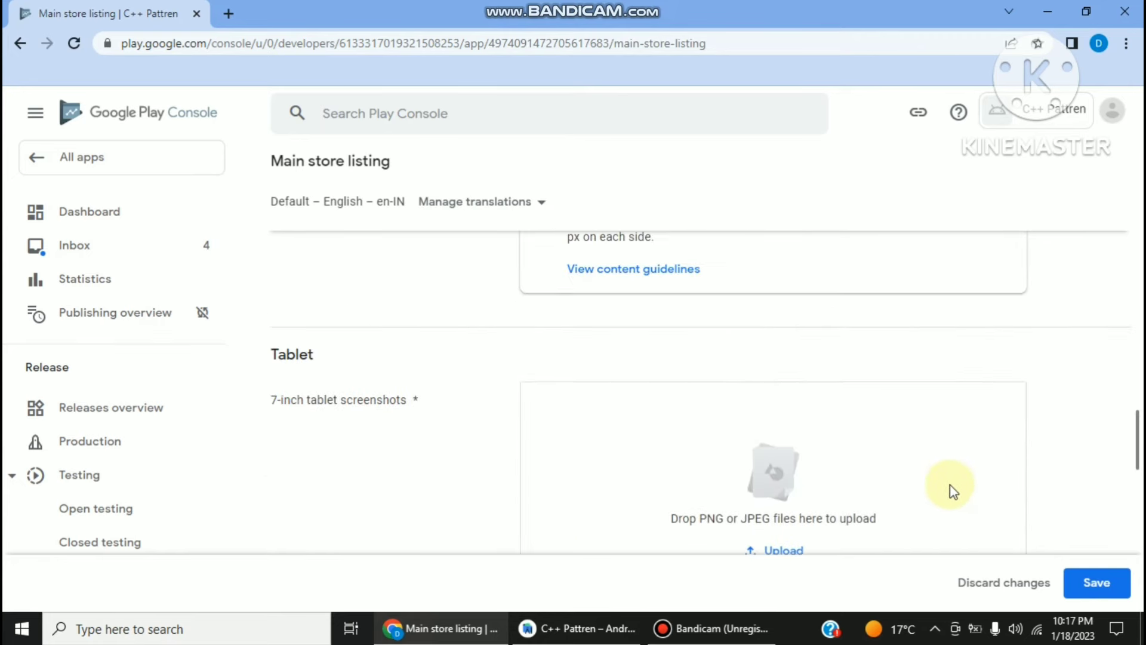
click(1078, 584)
scroll(966, 510, up, 10)
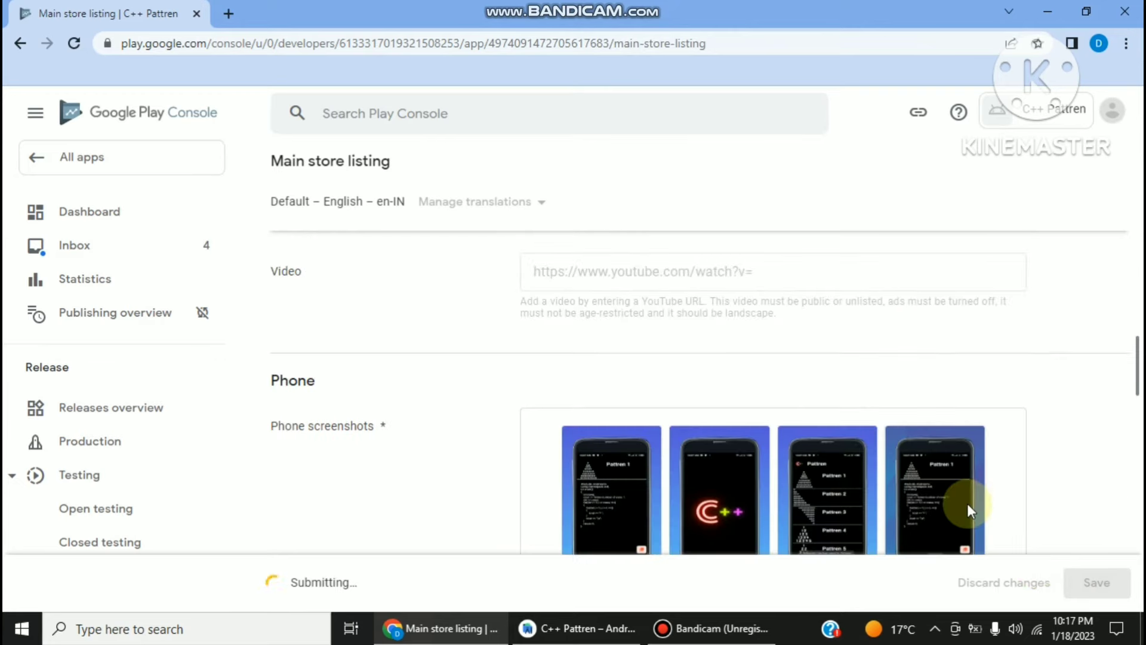
scroll(967, 509, up, 4)
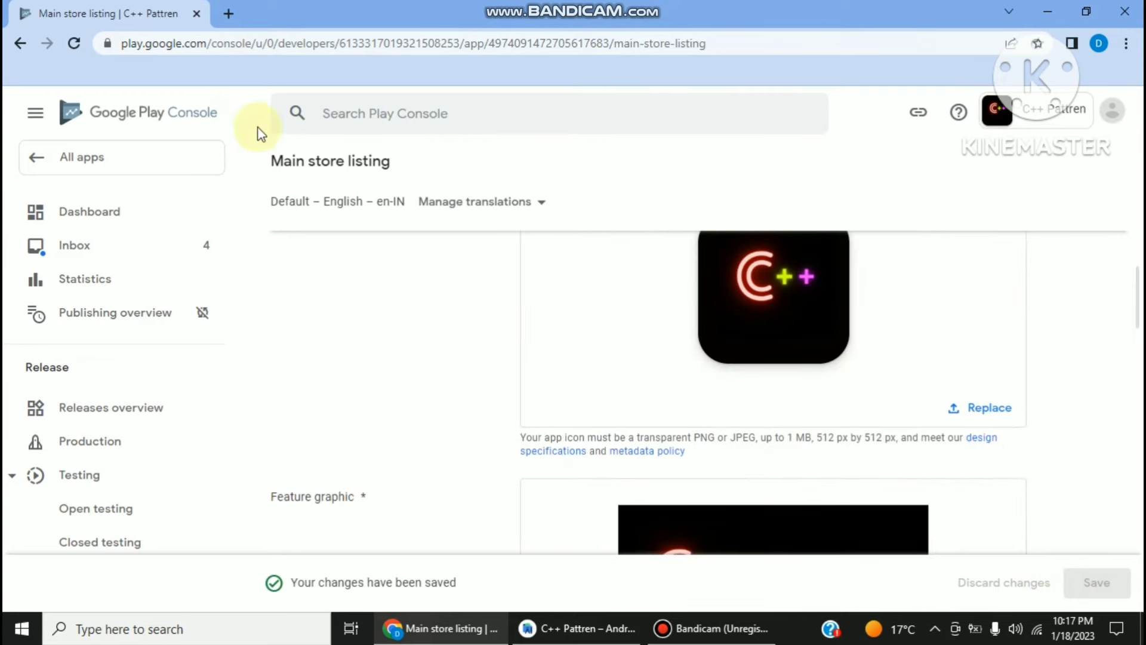
click(84, 211)
- Look over the dashboard, expanding and collapsing the closed-testing task list
scroll(564, 307, down, 1)
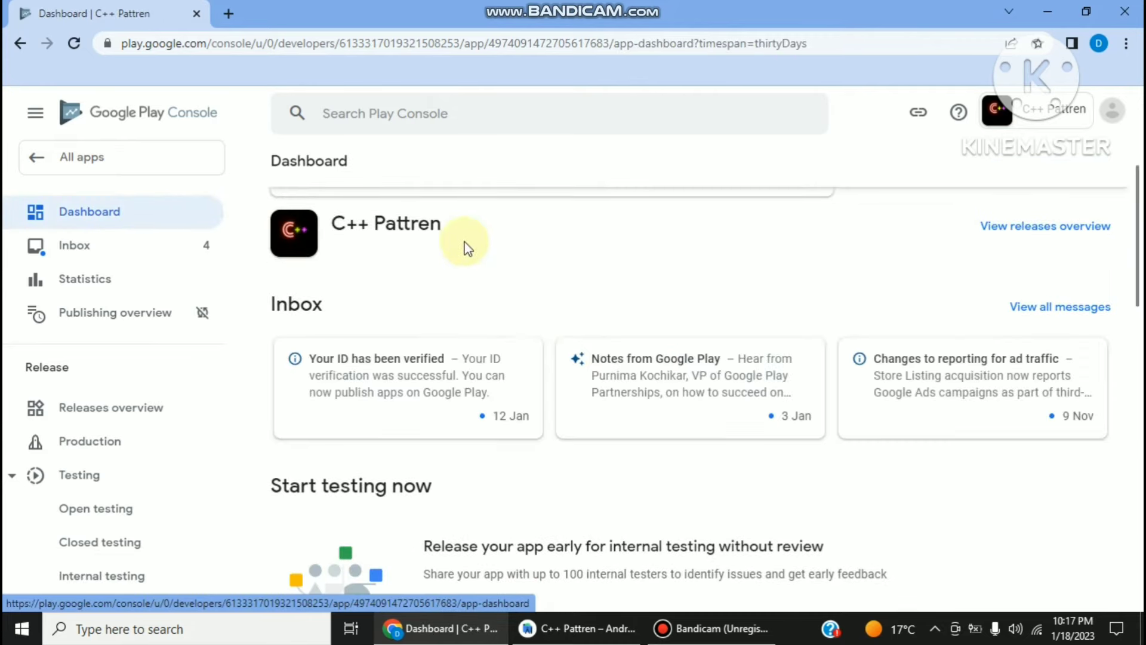
scroll(476, 275, down, 5)
scroll(481, 276, down, 7)
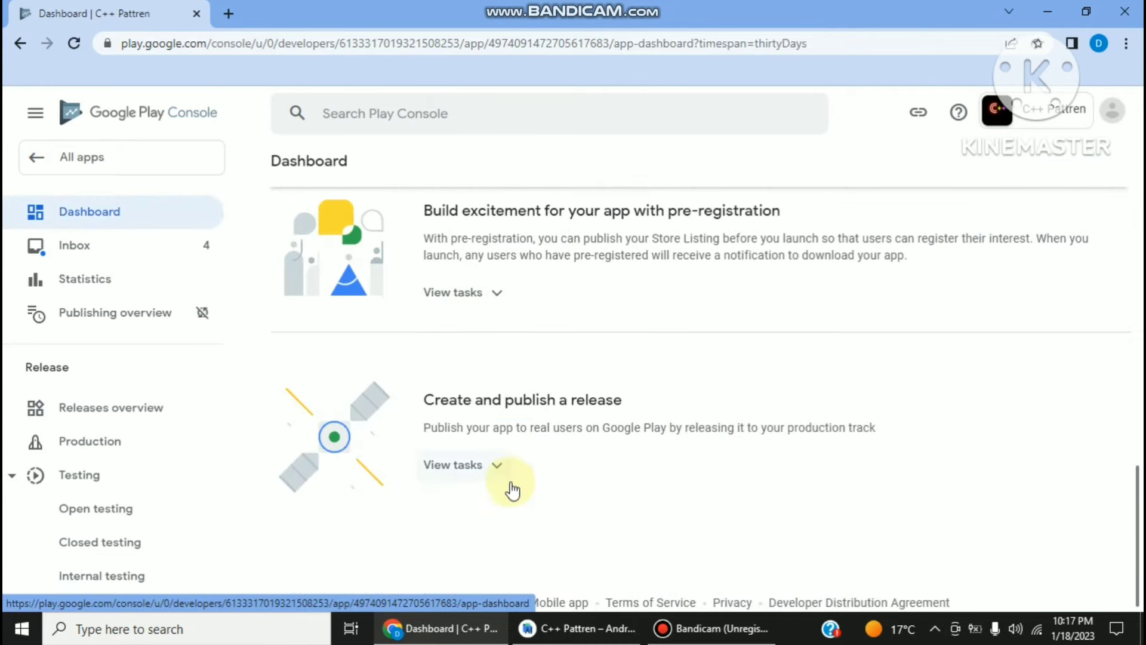
scroll(525, 492, up, 3)
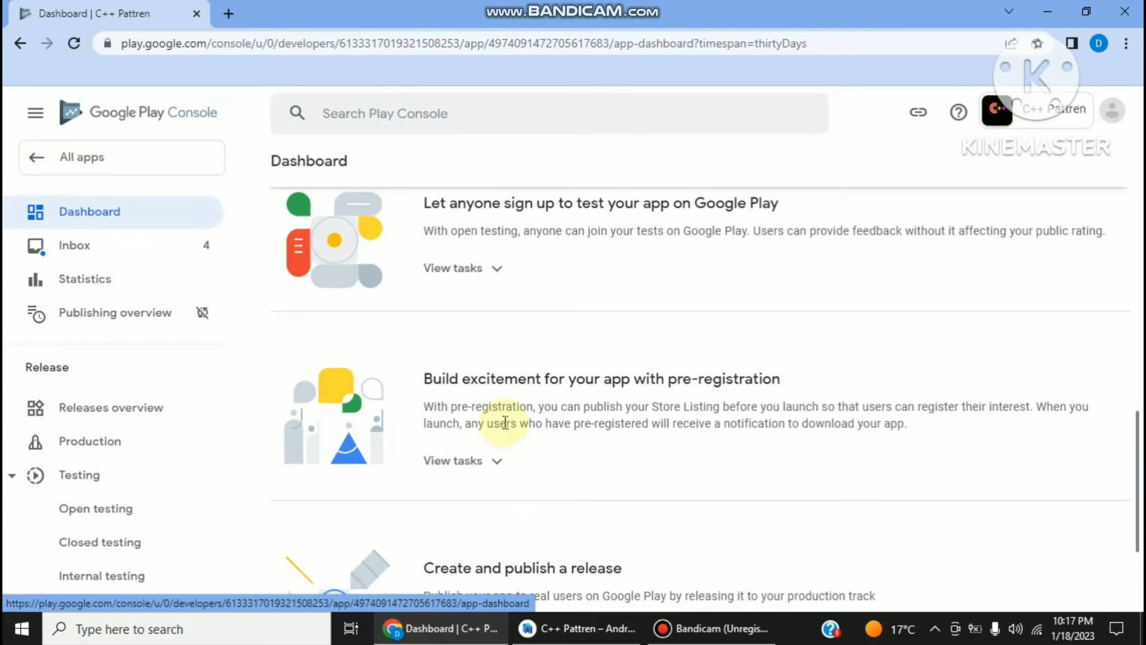
scroll(502, 431, up, 3)
scroll(505, 433, up, 3)
scroll(500, 418, up, 3)
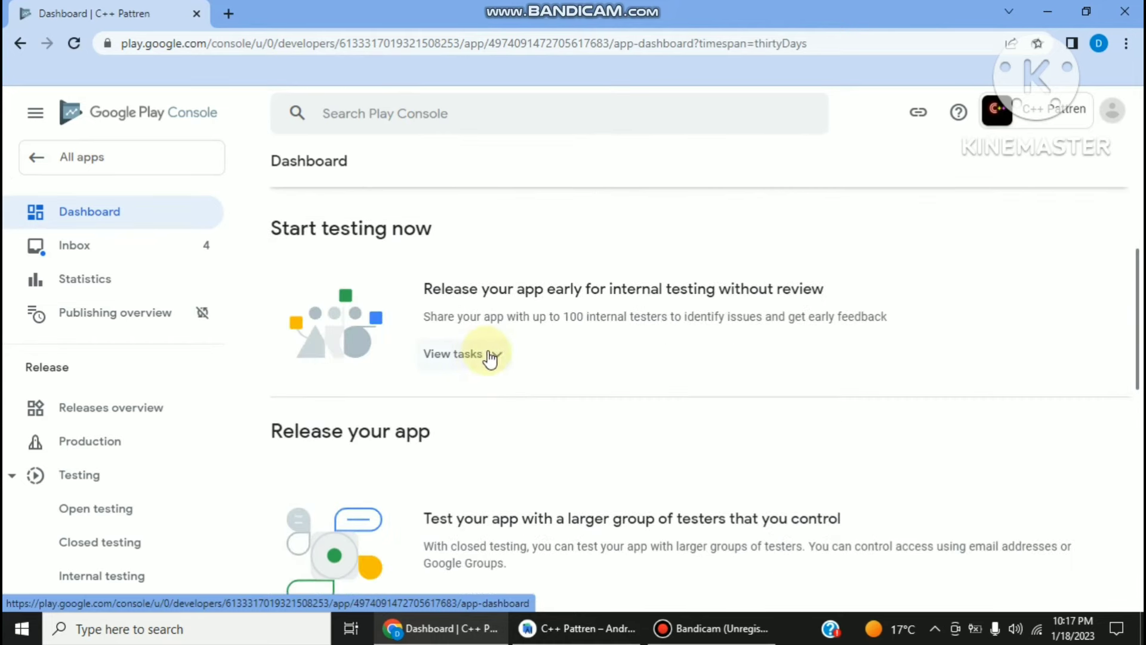
scroll(485, 359, up, 1)
scroll(486, 358, down, 3)
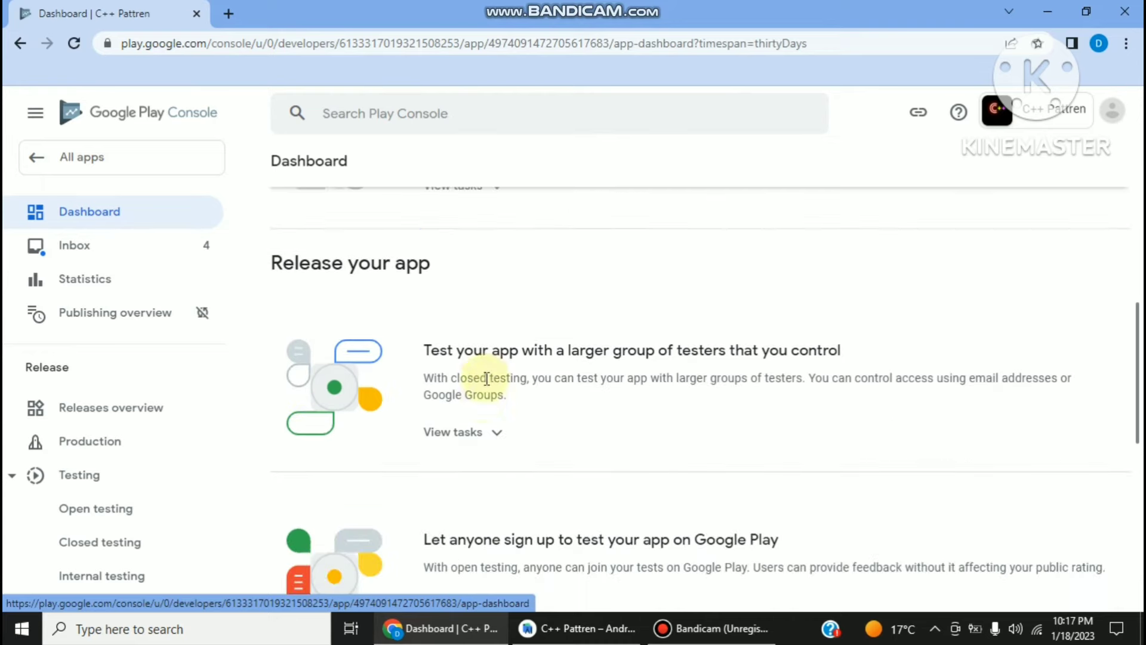
click(476, 433)
scroll(481, 442, down, 3)
click(494, 267)
- Expand the release-publishing tasks and go to Select countries and regions
scroll(486, 298, down, 2)
scroll(484, 321, down, 4)
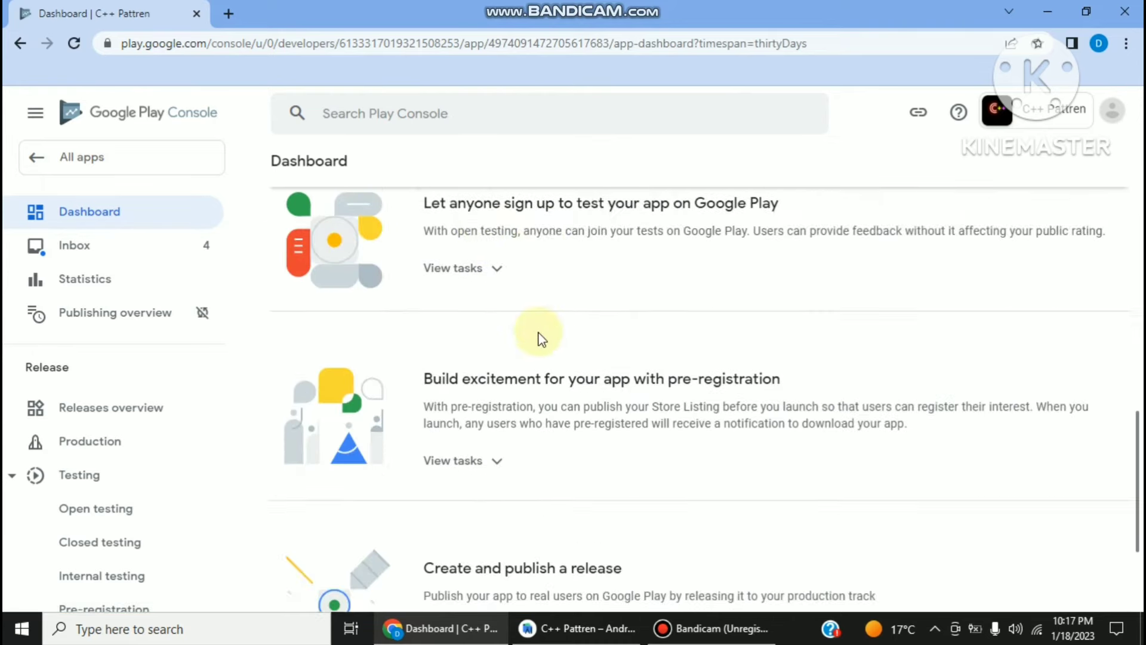
click(489, 472)
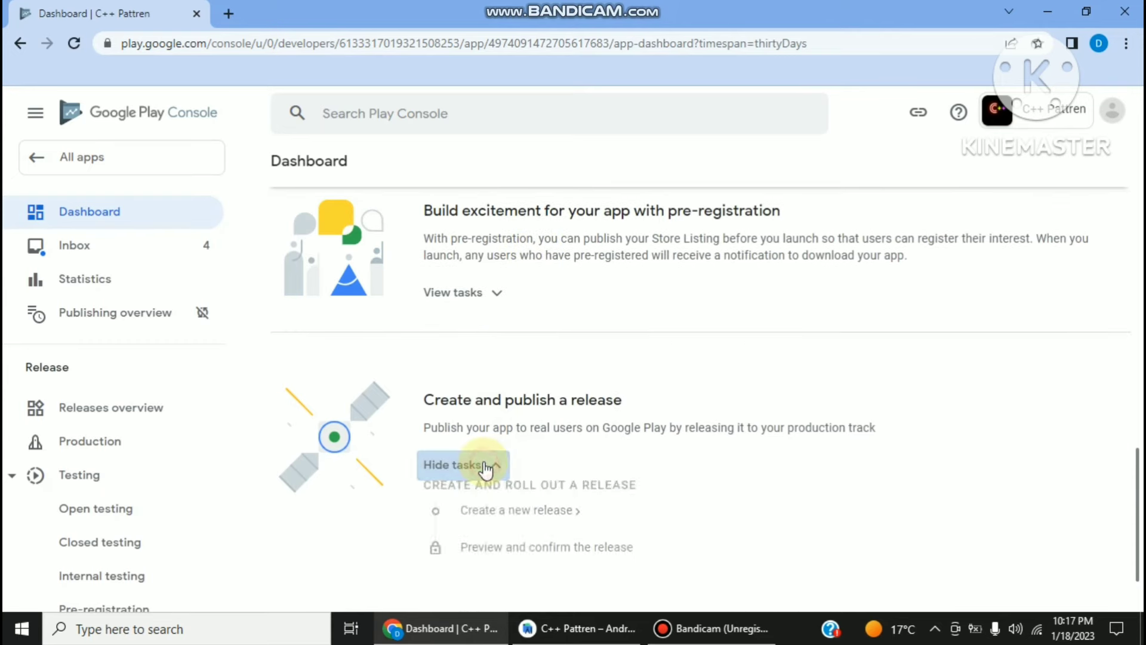
scroll(494, 454, down, 3)
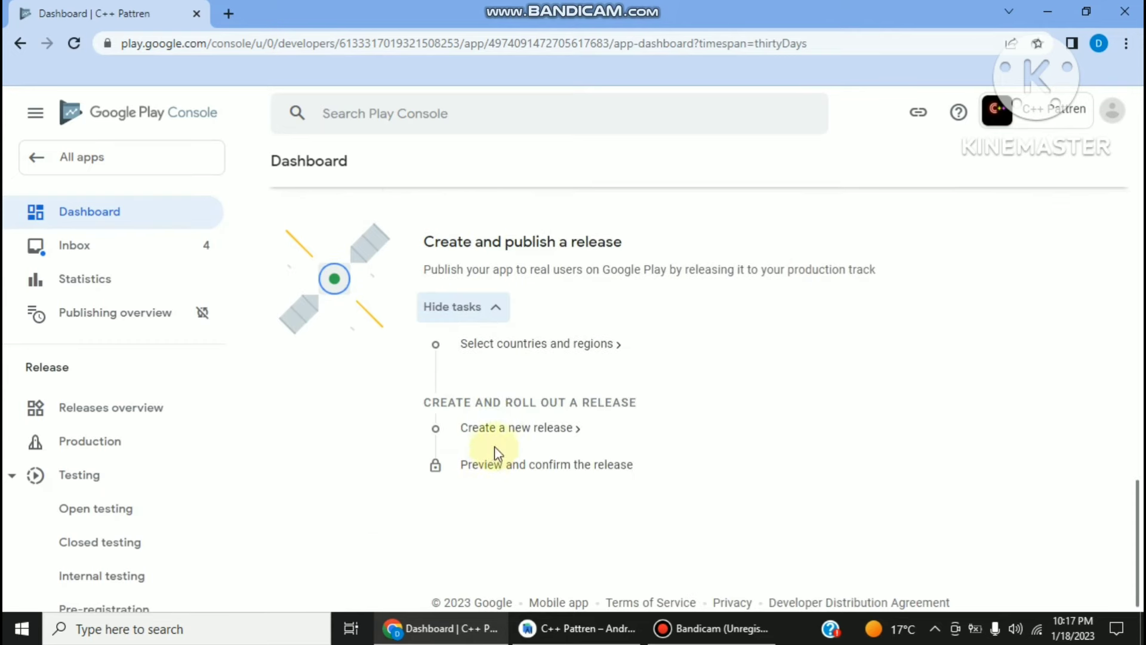
click(561, 346)
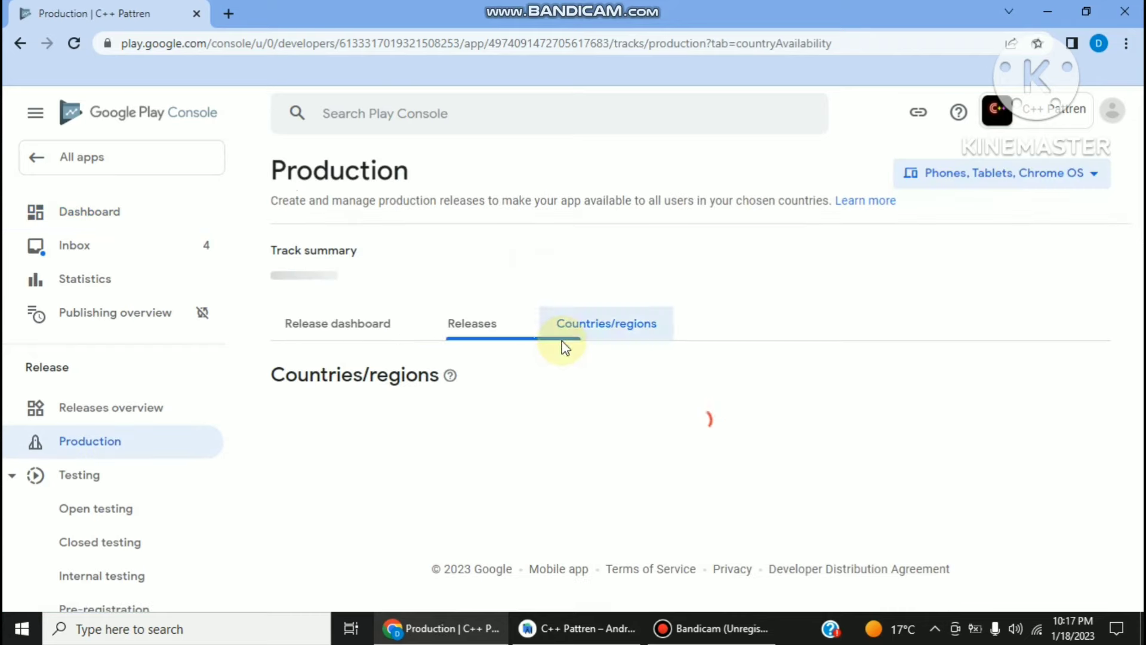
- Add every country and region to production, 177 in total including Rest of World
scroll(689, 330, down, 1)
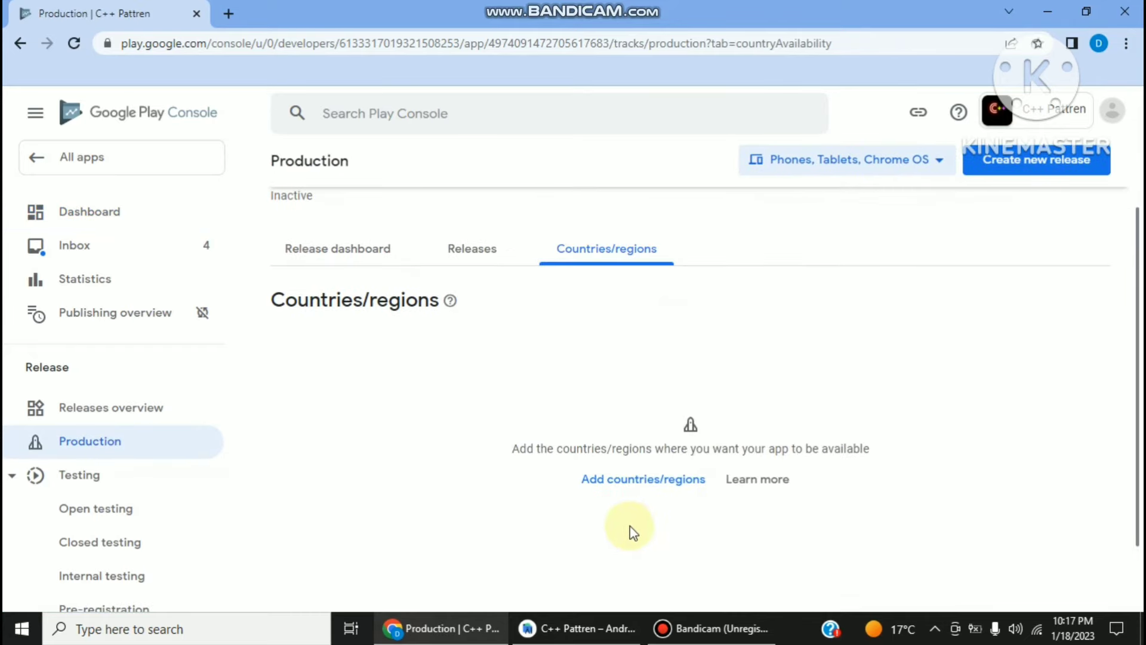
click(628, 478)
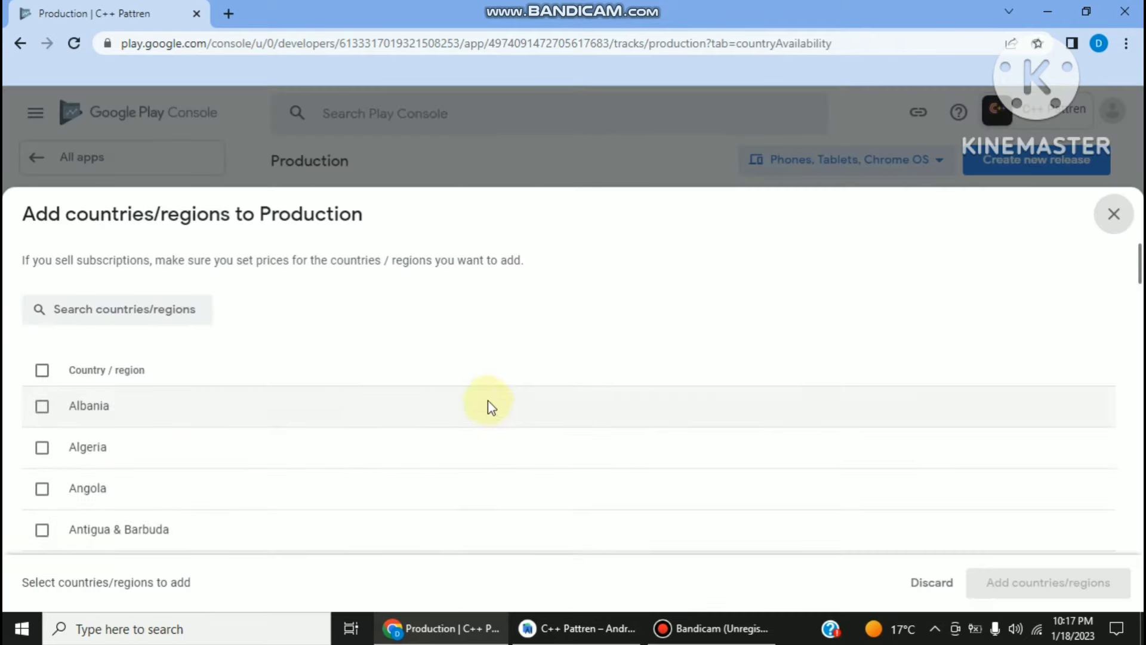
click(43, 370)
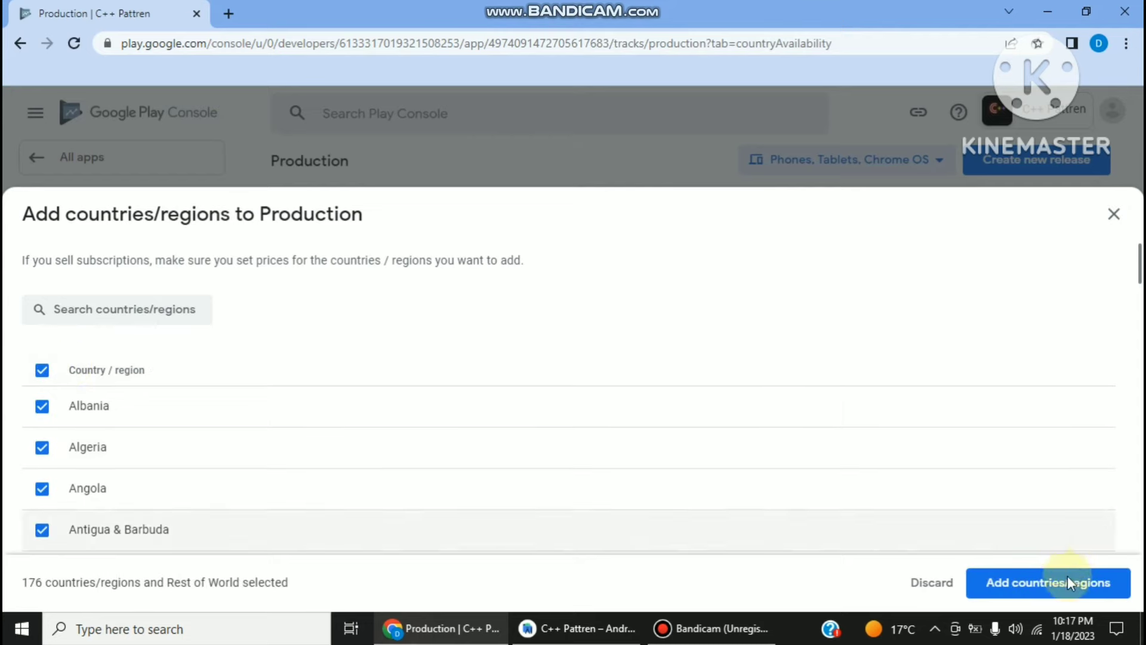
click(1055, 582)
click(728, 400)
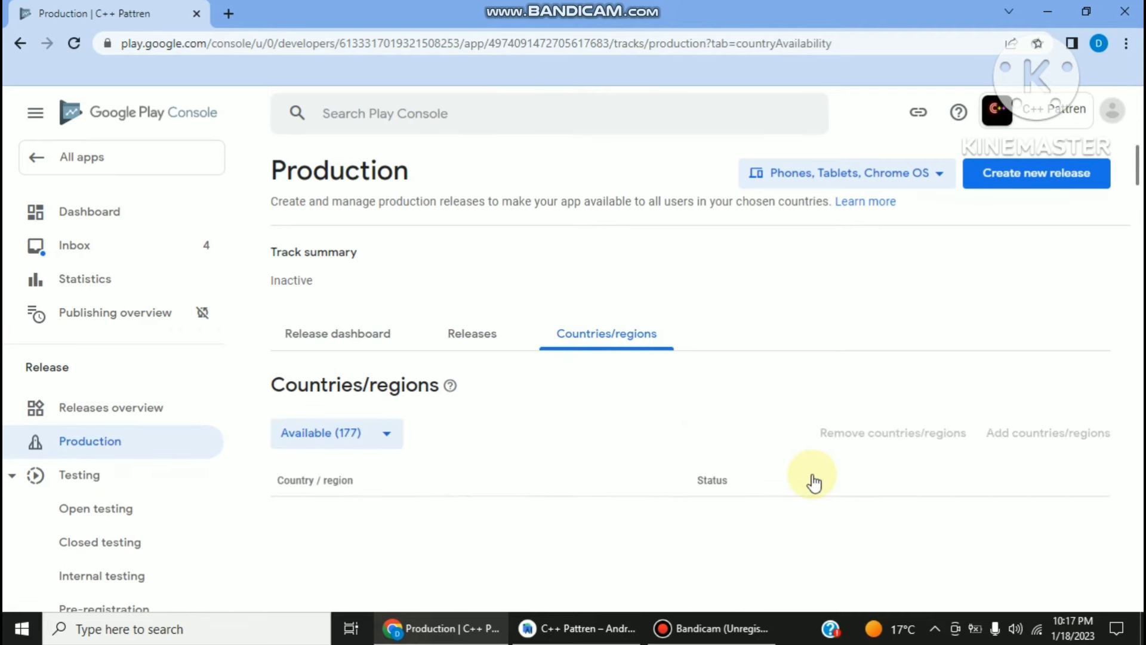
scroll(567, 374, down, 3)
scroll(491, 320, up, 2)
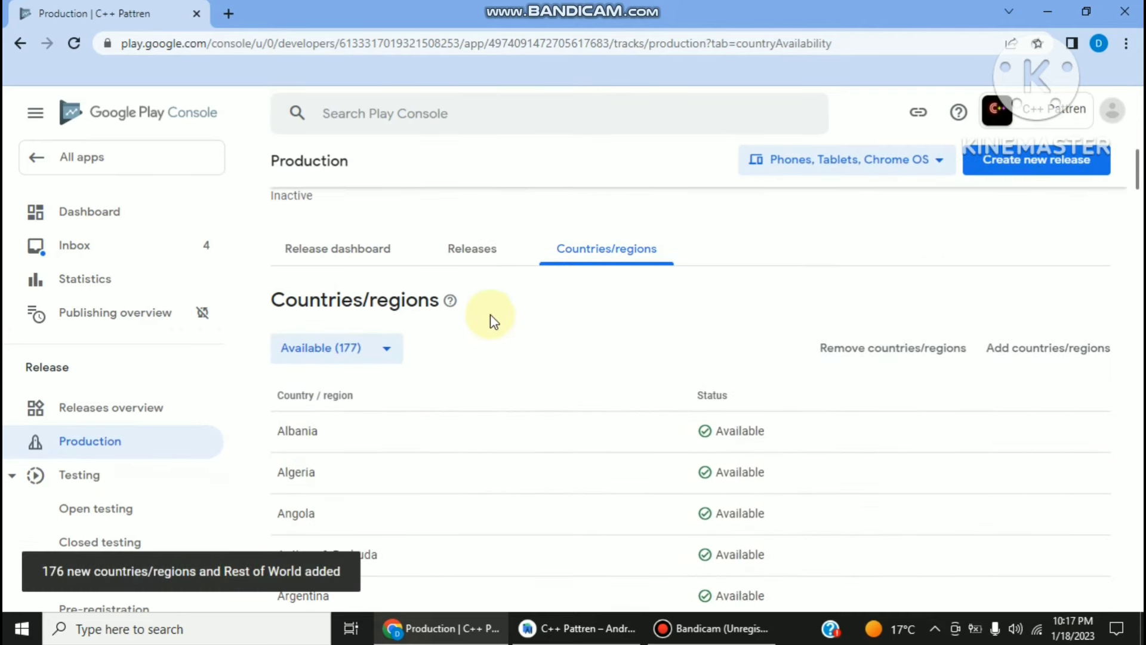
- Create a new production release and upload C++ Pattren.aab from the Desktop
click(1088, 153)
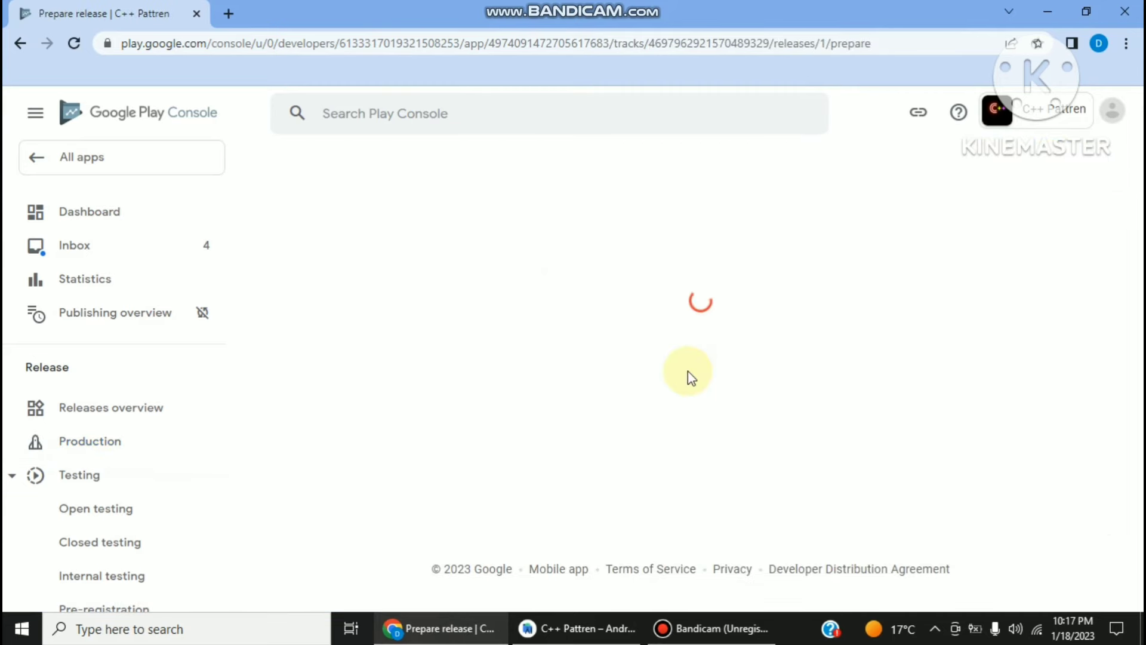
scroll(686, 376, down, 5)
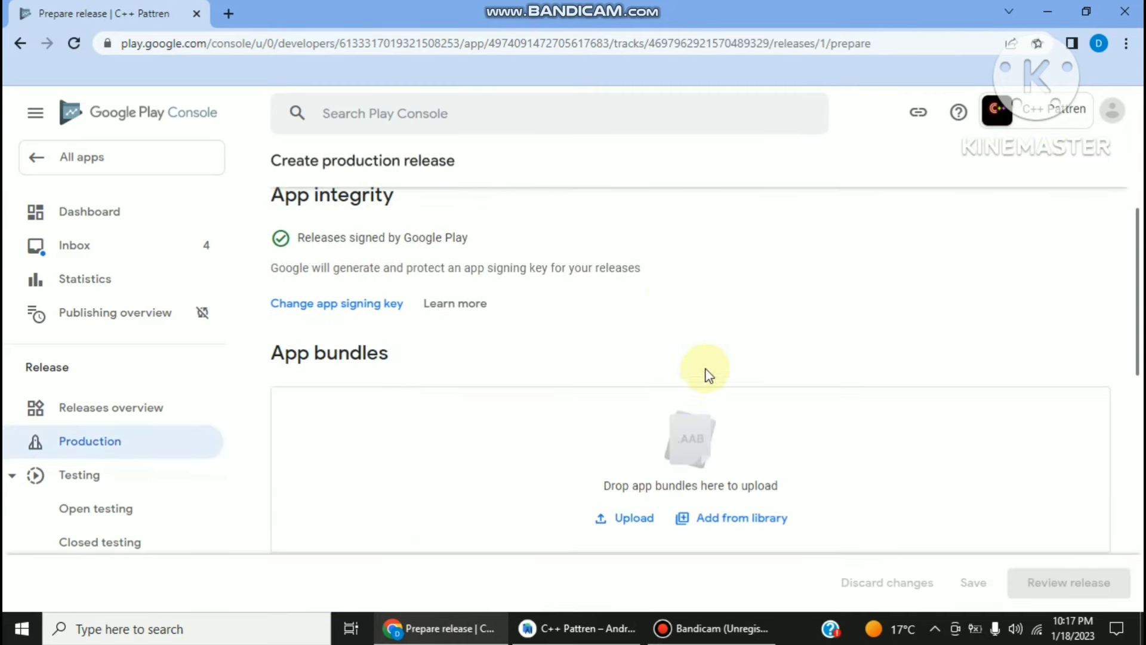
click(624, 348)
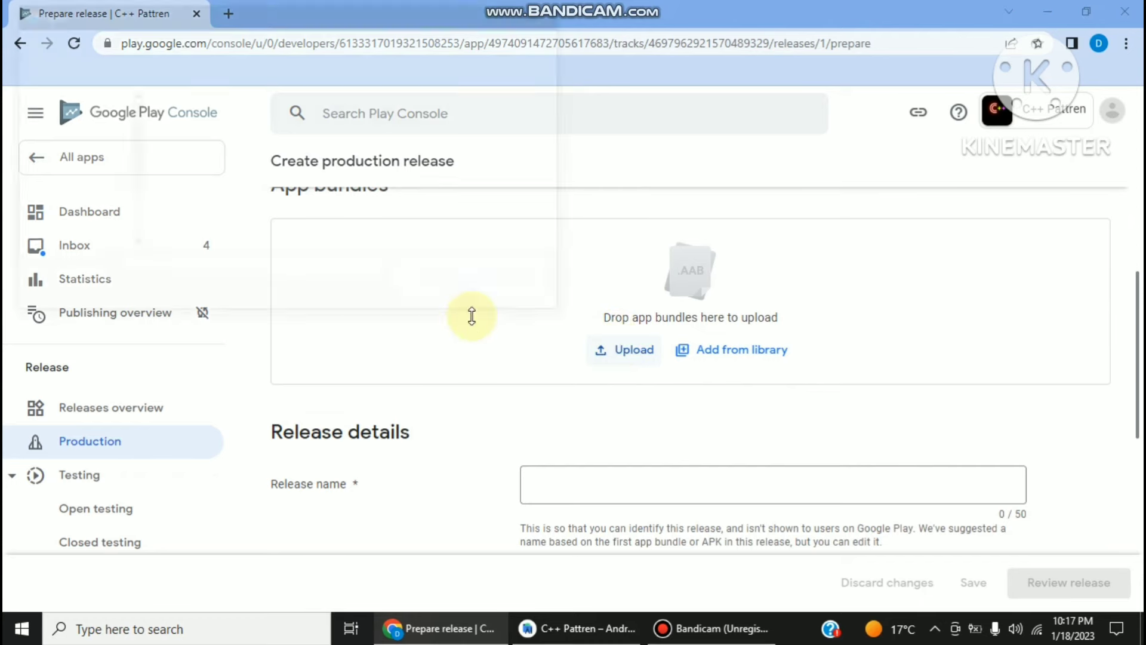
click(115, 149)
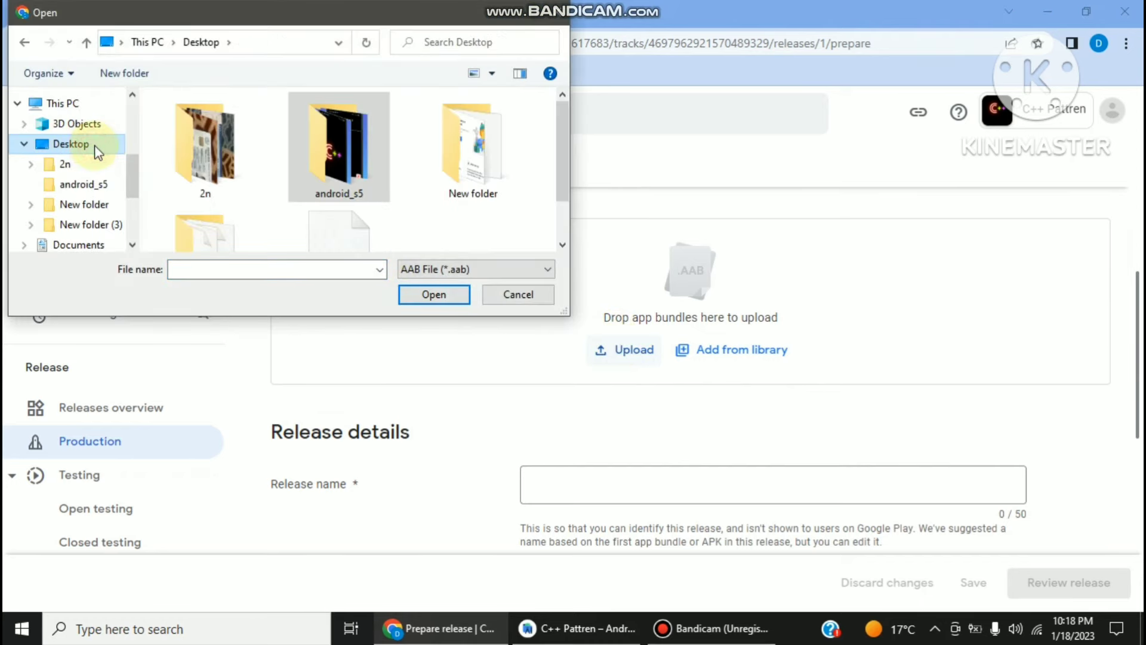
scroll(238, 159, down, 1)
double_click(338, 230)
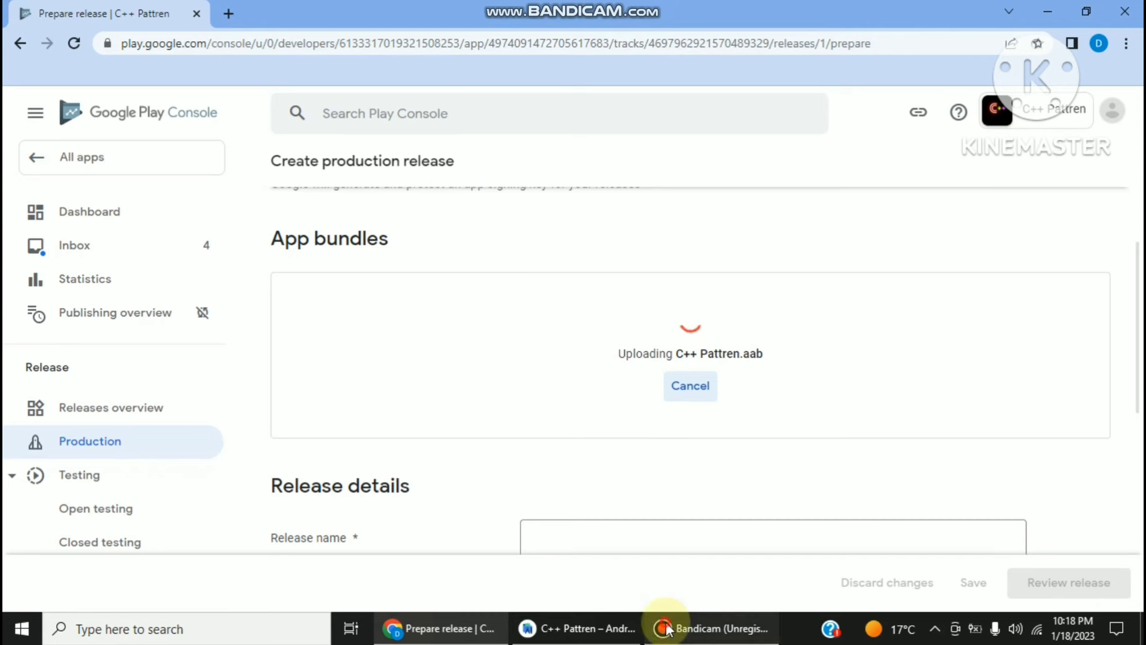
- Replace the opening words of the en-IN placeholder release notes with 'New'
scroll(846, 378, down, 1)
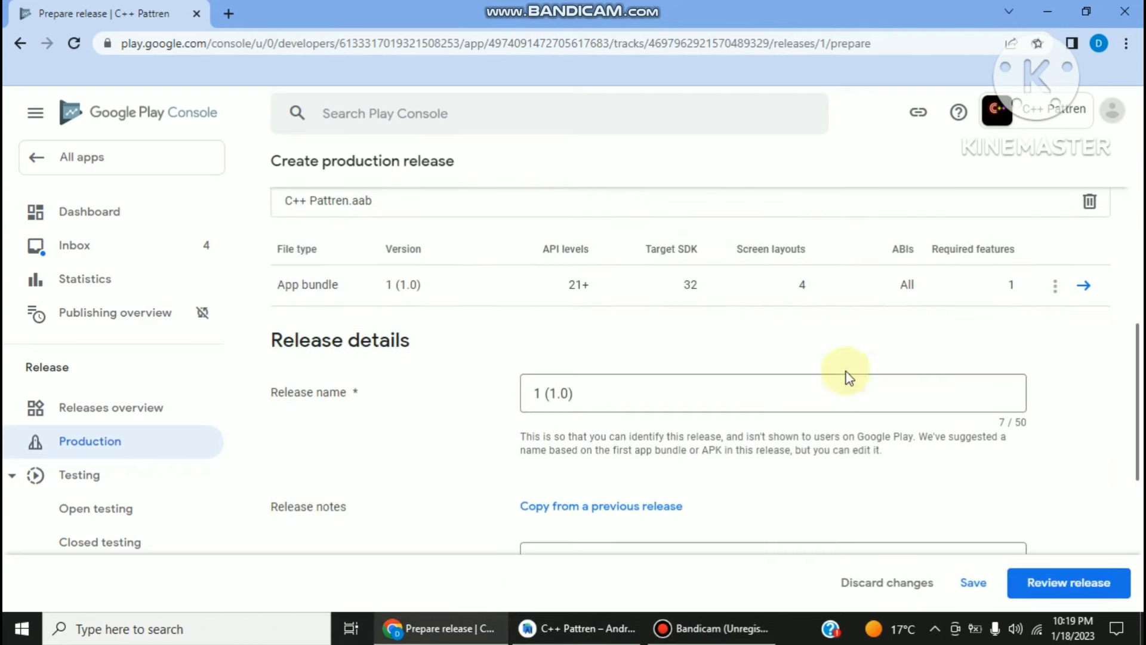
scroll(710, 348, down, 2)
scroll(716, 347, down, 1)
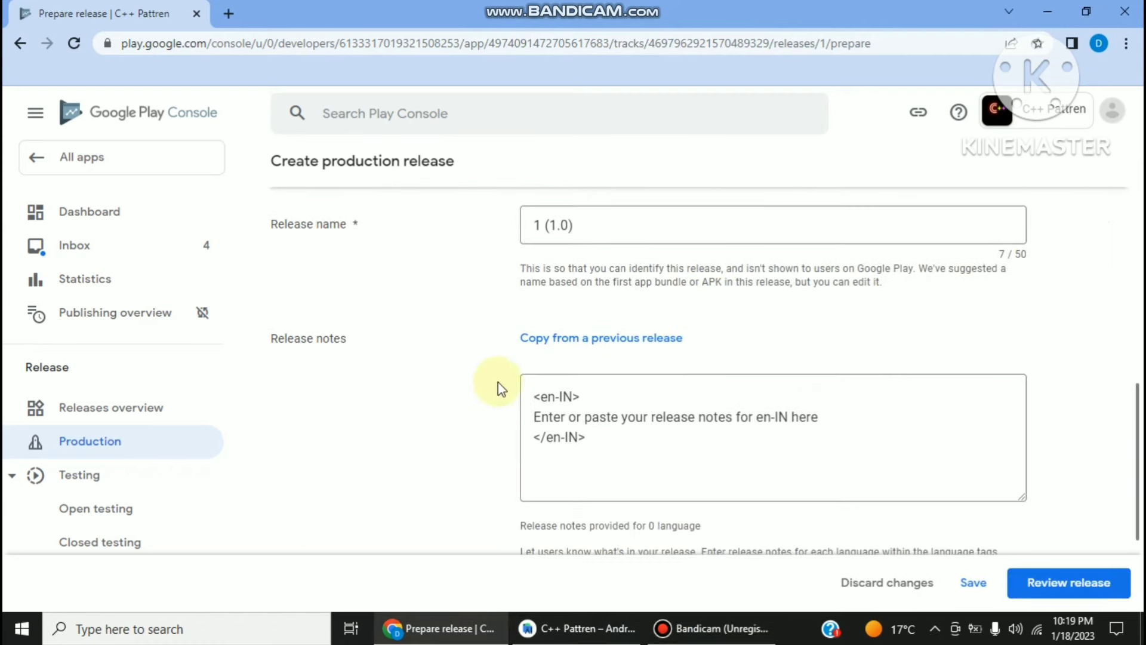
scroll(508, 358, up, 2)
scroll(595, 346, down, 3)
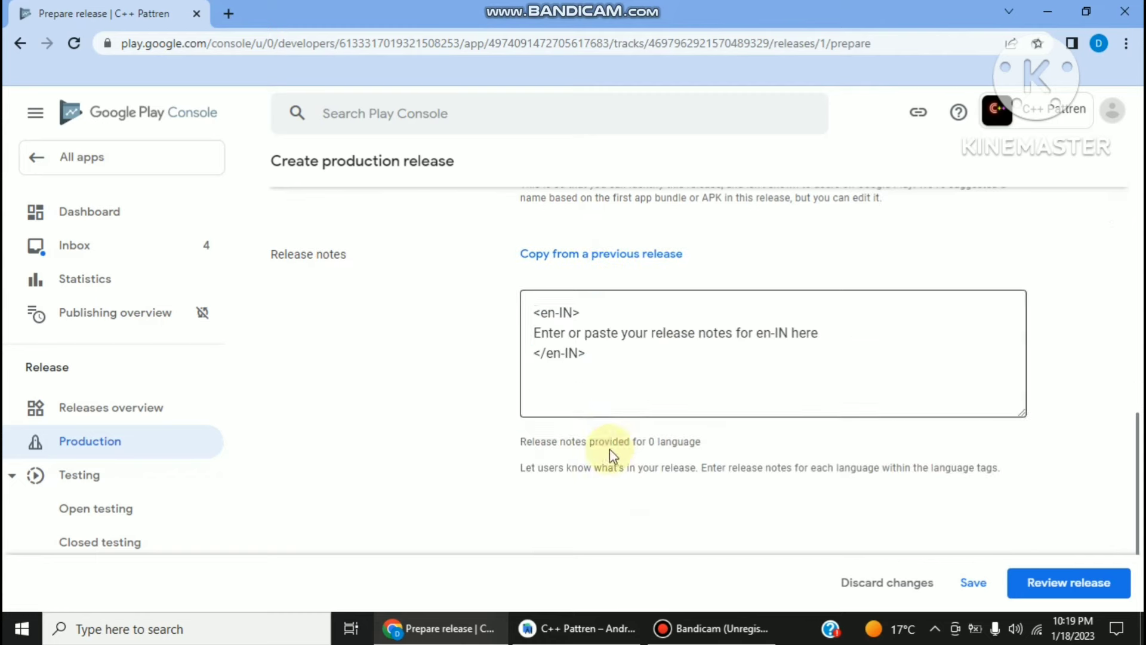
click(678, 622)
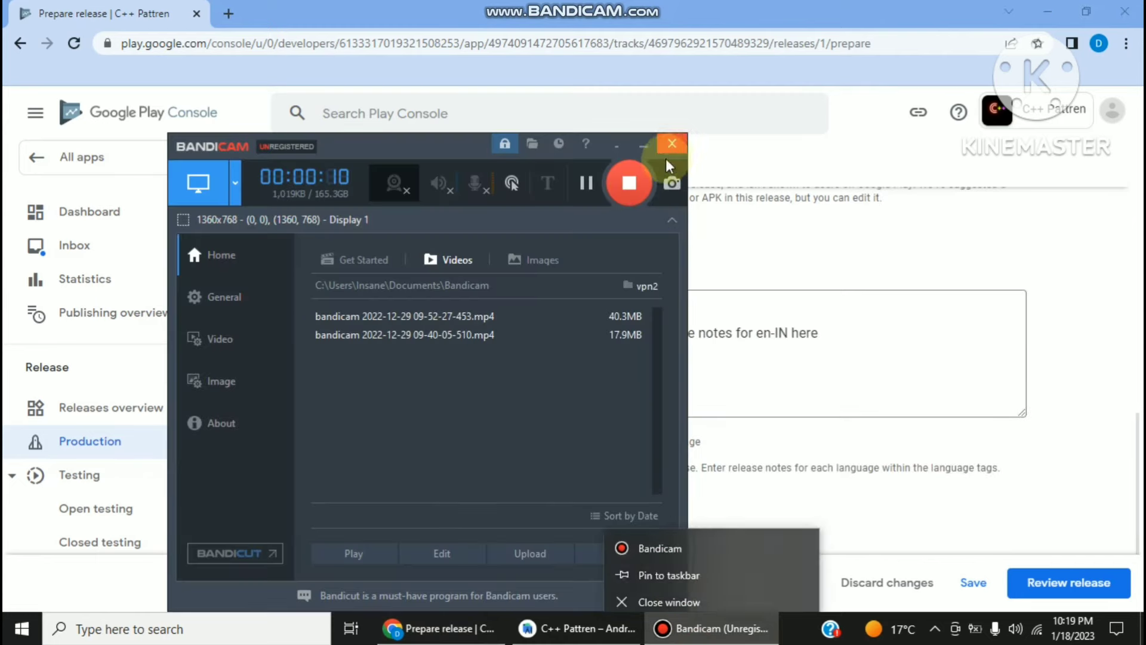
click(645, 149)
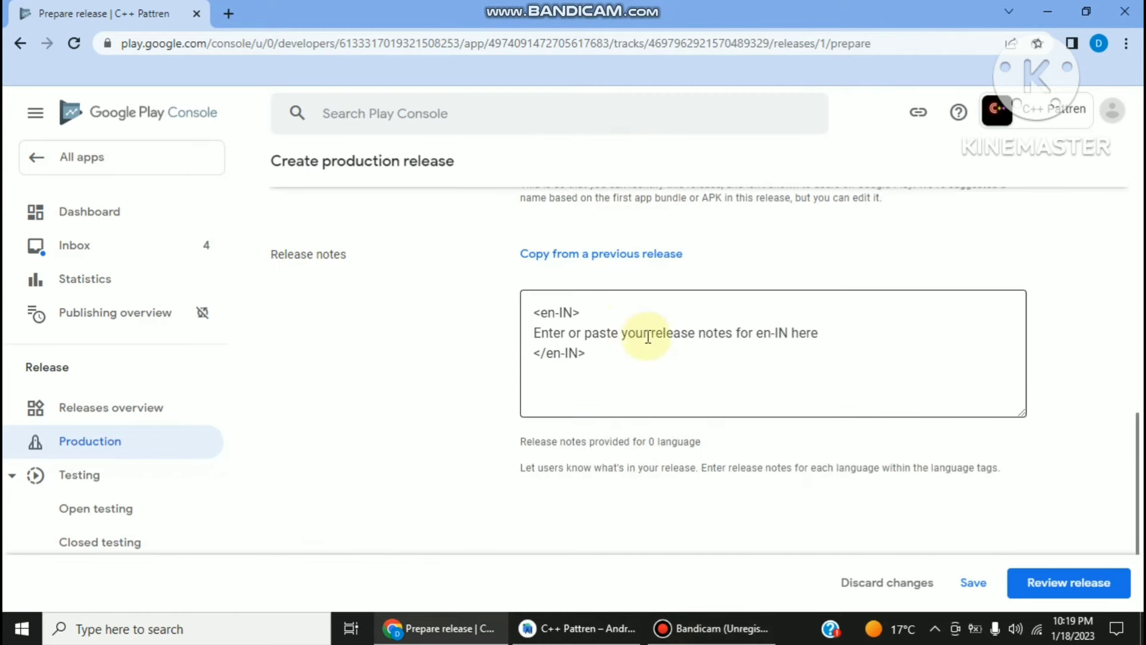
drag(648, 337, 510, 336)
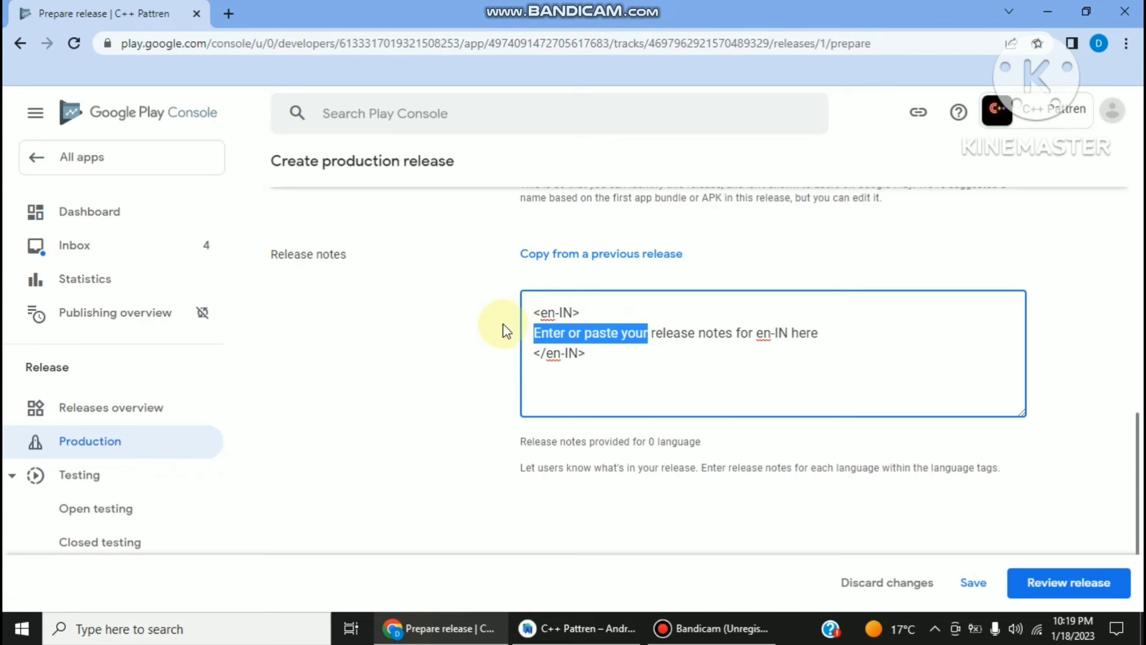
text(ew)
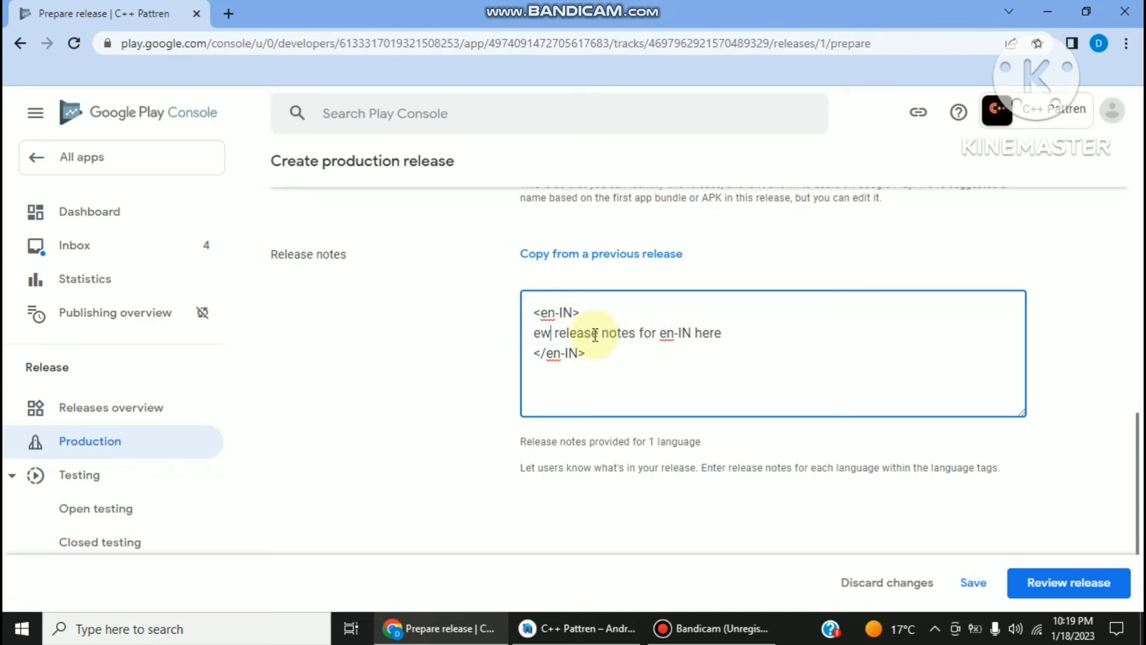
text(N)
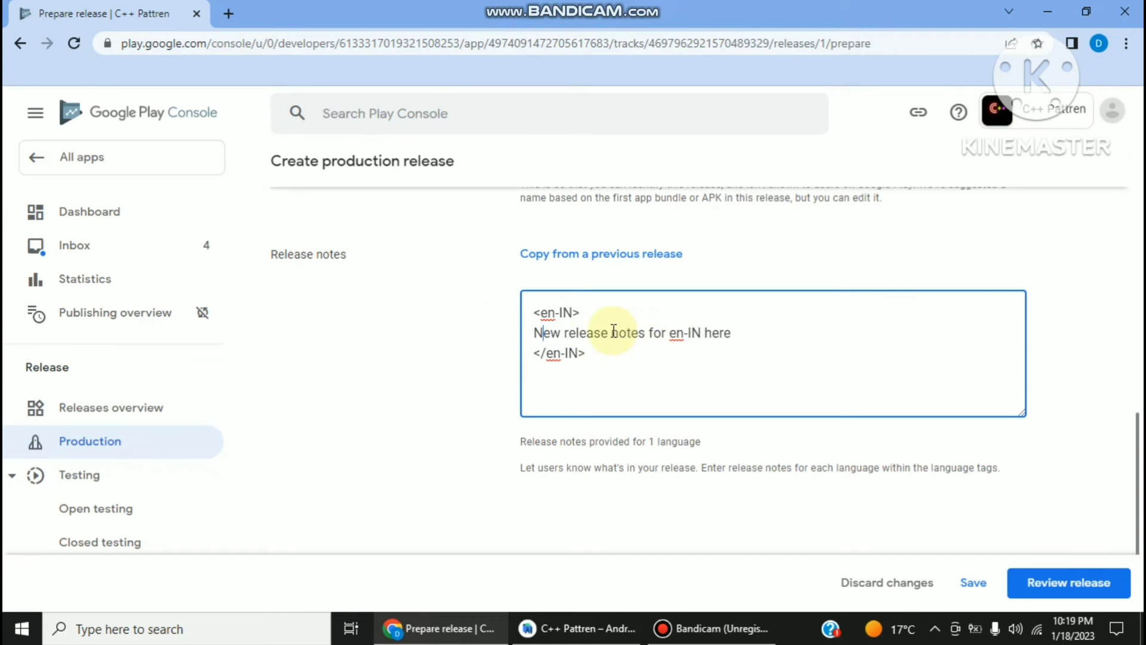
- Delete the leftover placeholder text so the en-IN notes read 'New release'
drag(613, 331, 736, 338)
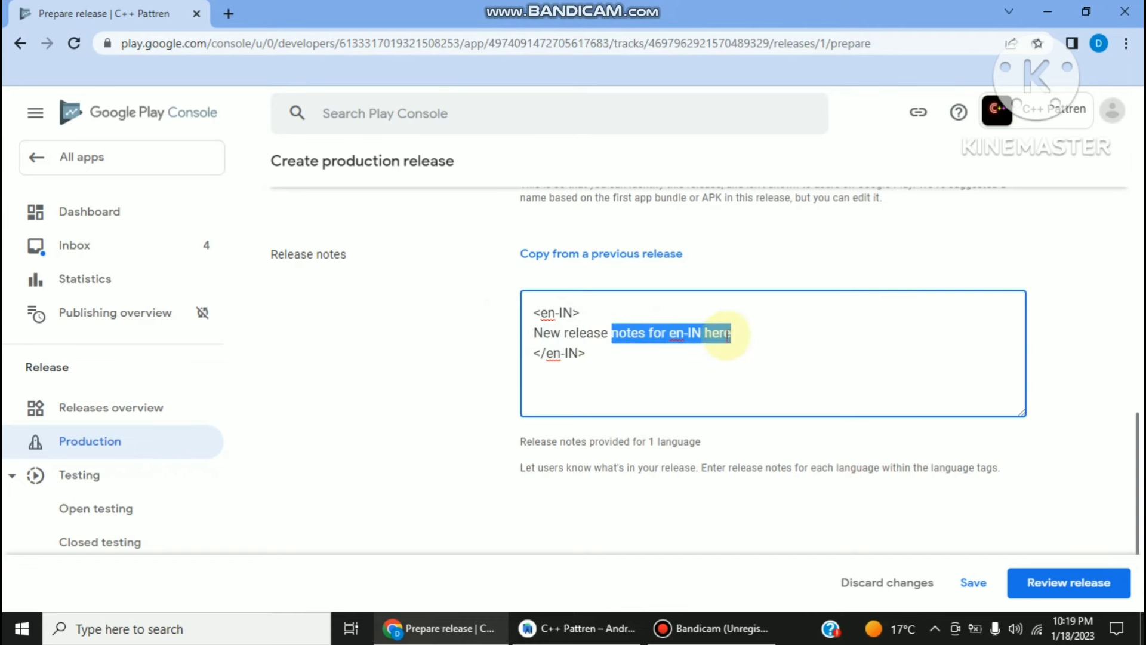
key(BackSpace)
scroll(596, 357, up, 3)
scroll(595, 357, up, 4)
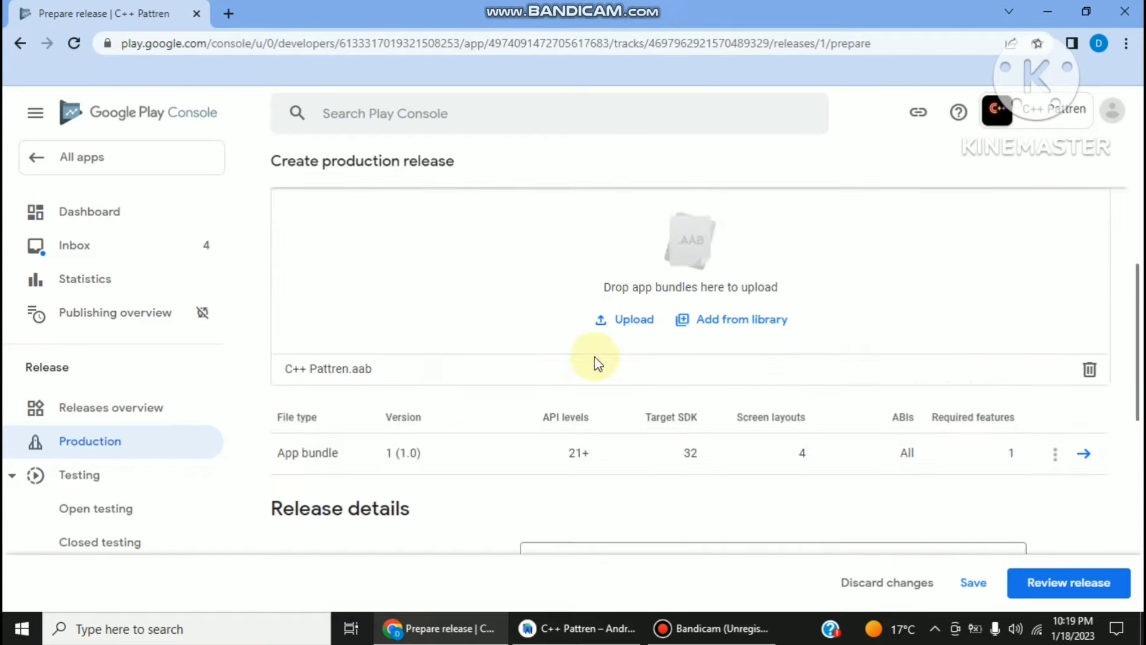
scroll(594, 358, down, 3)
scroll(594, 359, up, 7)
scroll(595, 358, down, 6)
scroll(612, 370, down, 4)
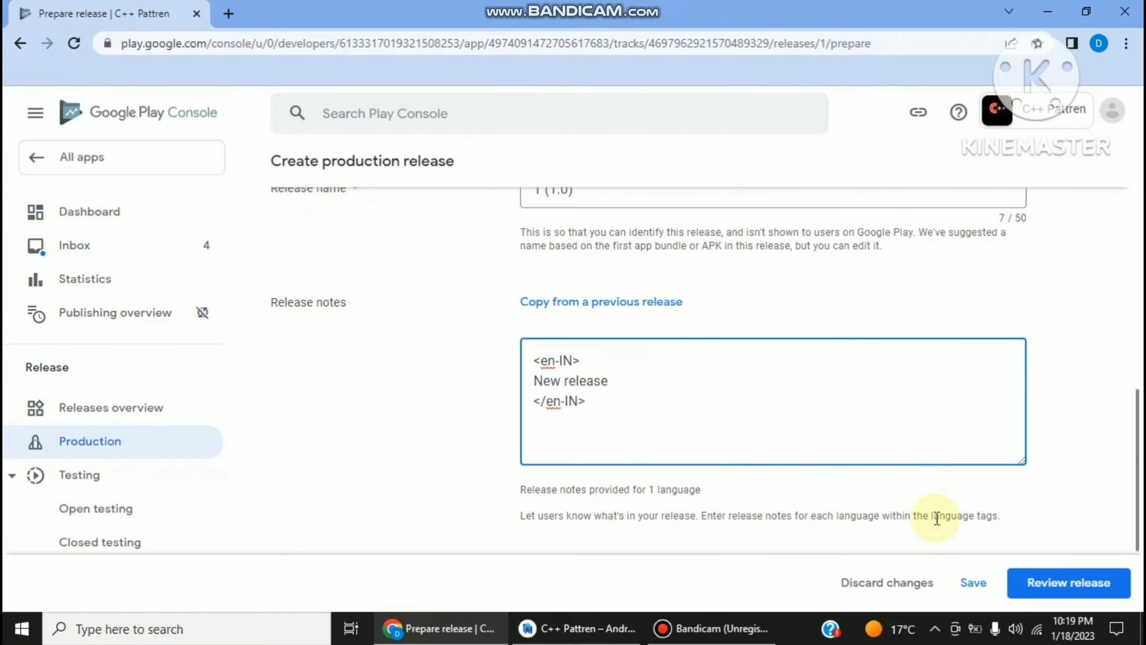
- Open the review of release 1 (1.0) and read through its warnings
click(1048, 591)
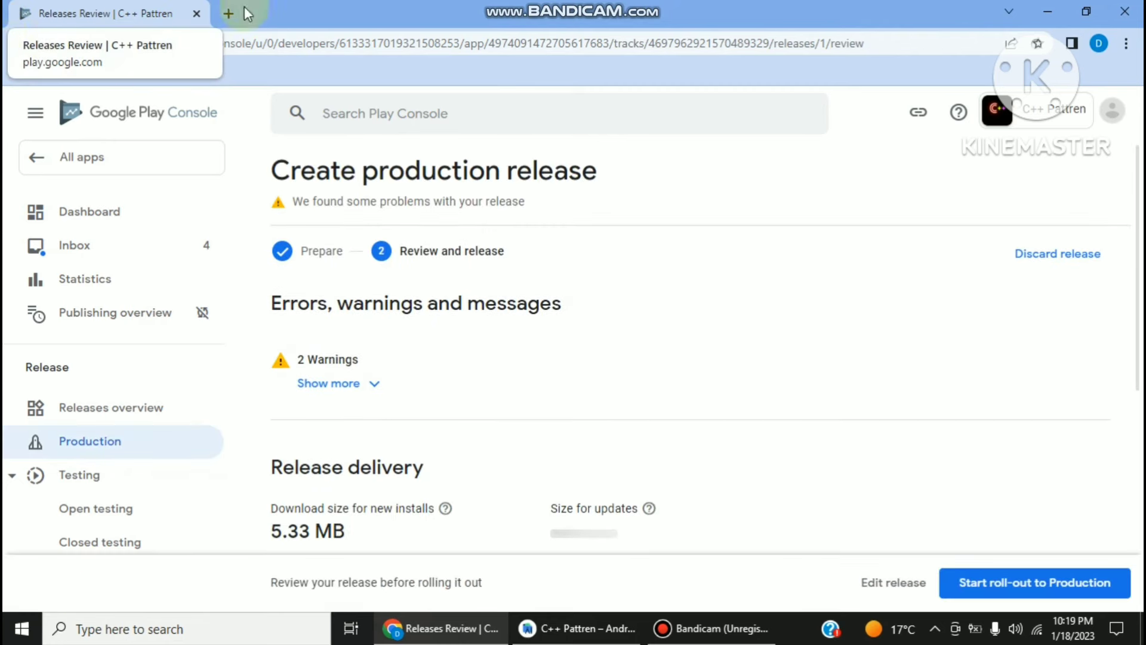
click(359, 383)
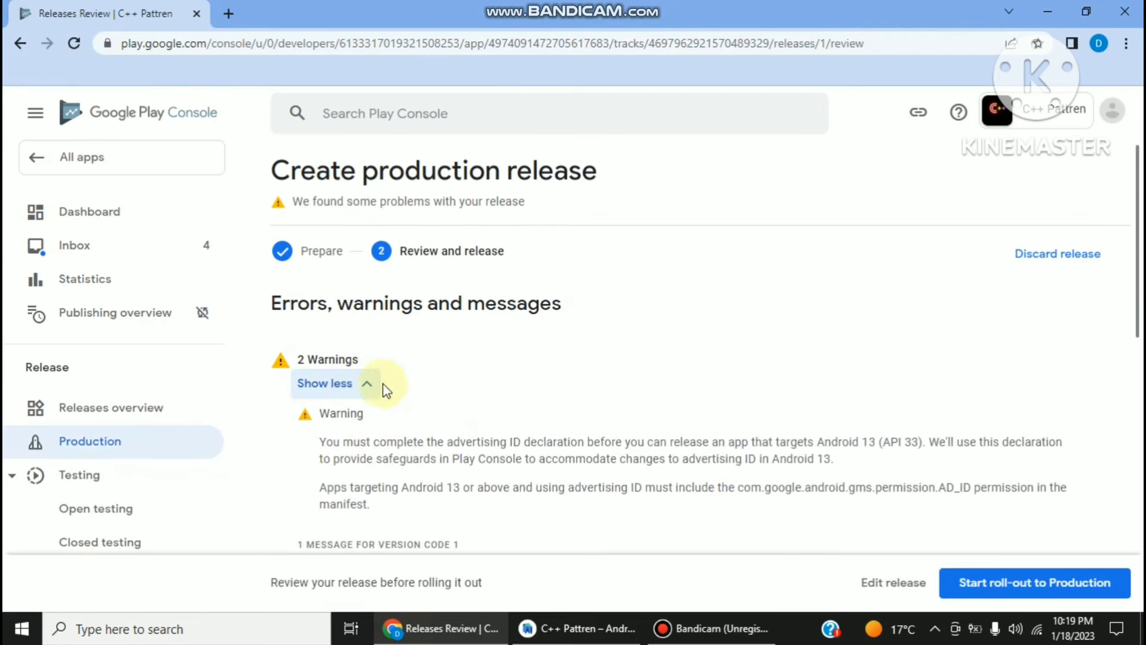
click(353, 394)
scroll(370, 368, down, 7)
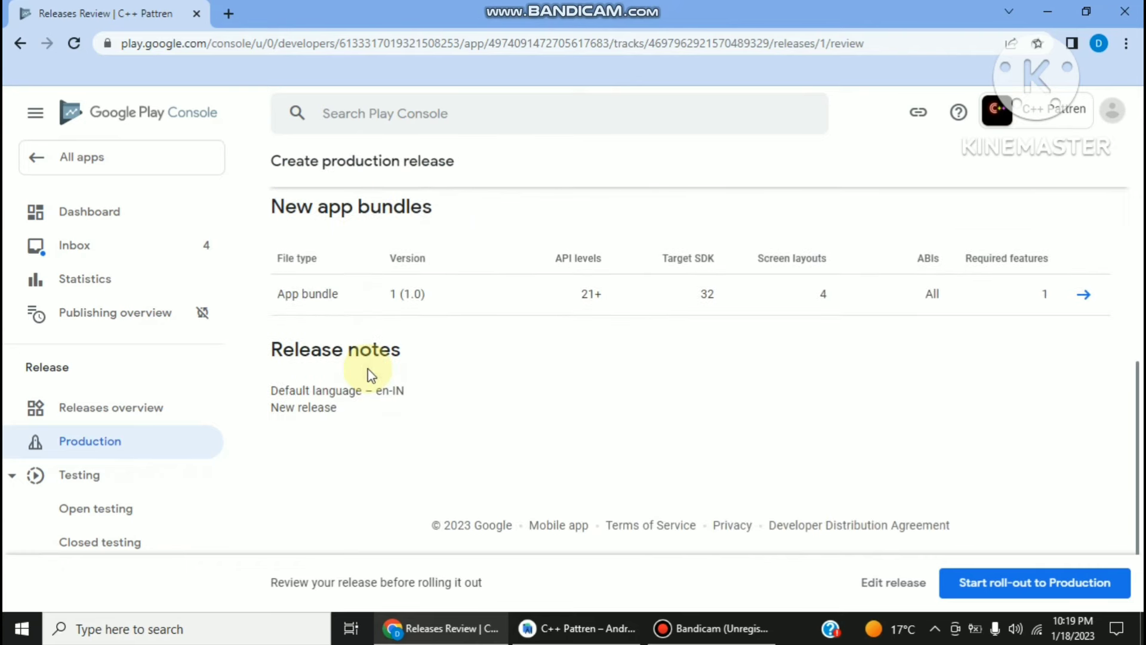
scroll(378, 289, up, 3)
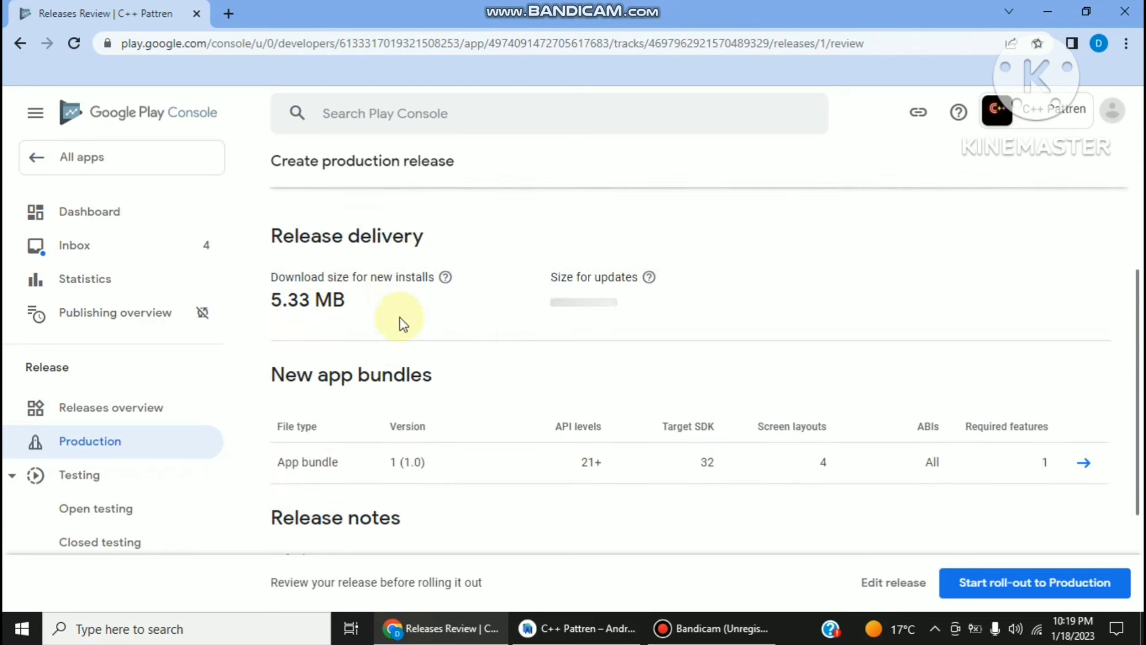
scroll(402, 322, up, 3)
click(373, 321)
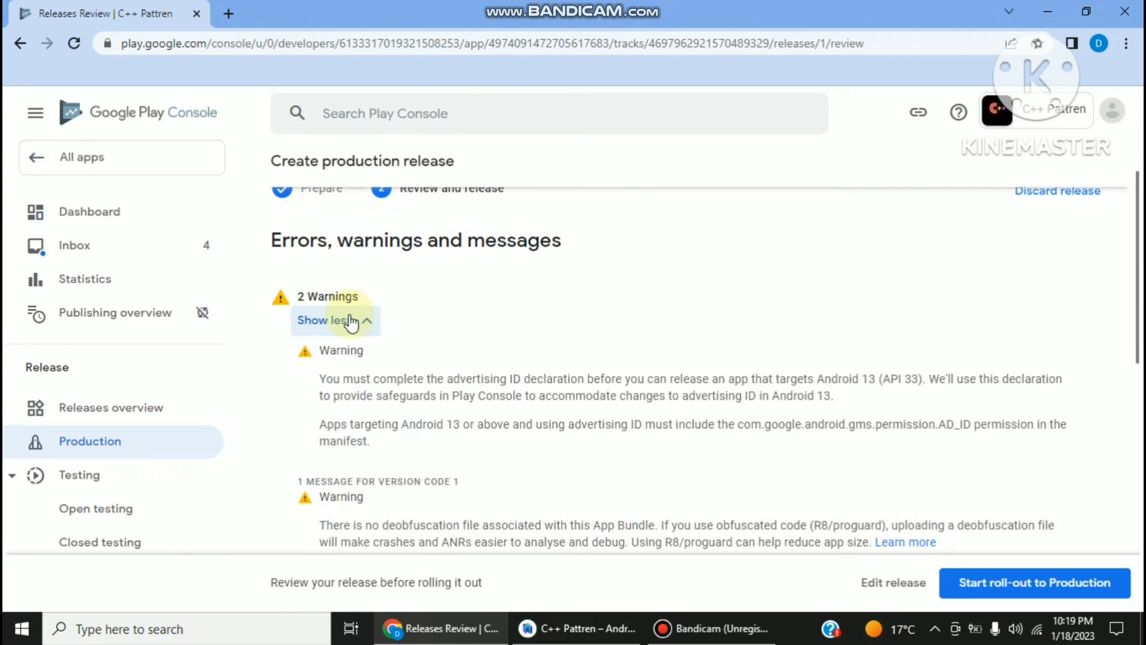
click(350, 321)
- Start and confirm the roll-out of release 1 (1.0) to Production
scroll(341, 341, down, 5)
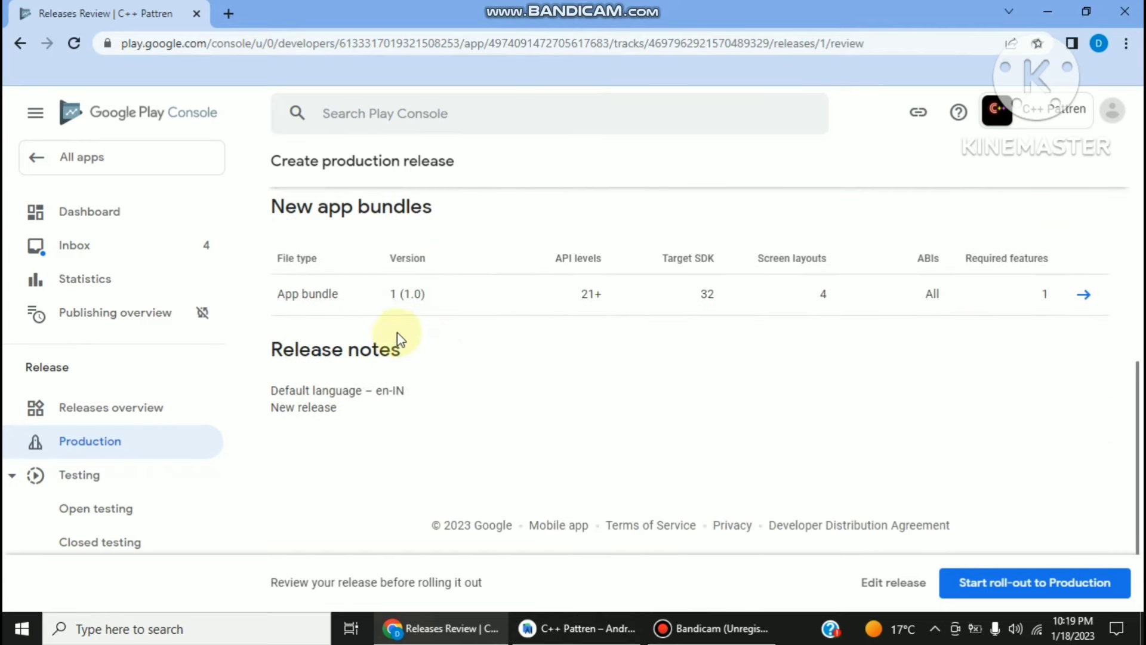
click(1023, 584)
click(686, 402)
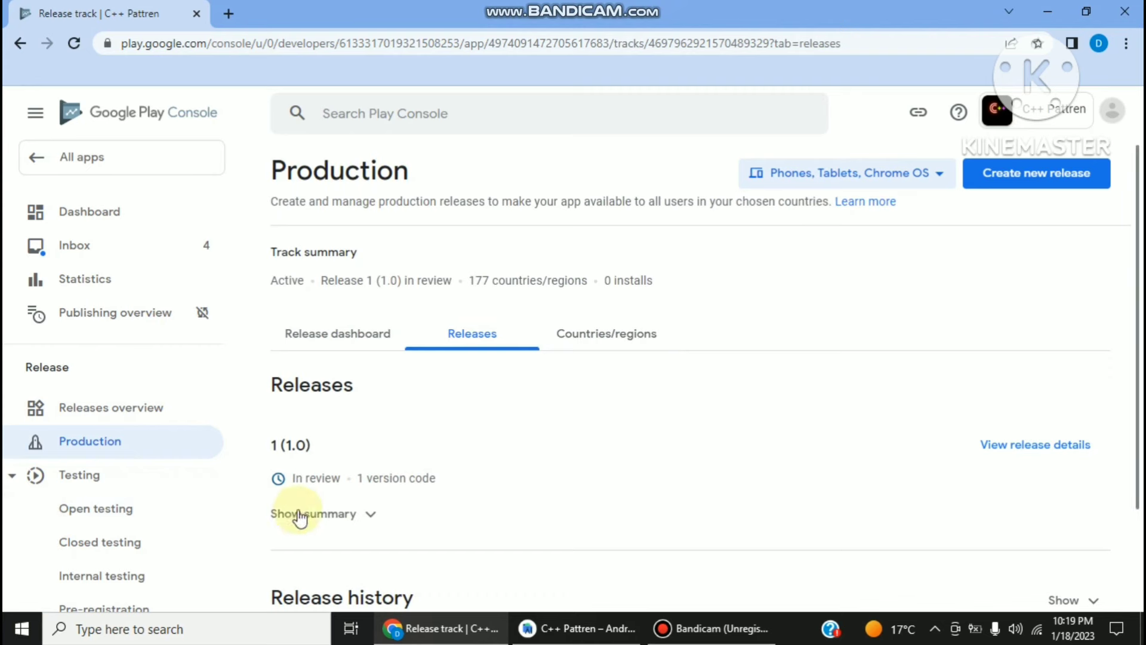
- Go back to All apps and check that C++ Pattren's update shows as in review
click(65, 173)
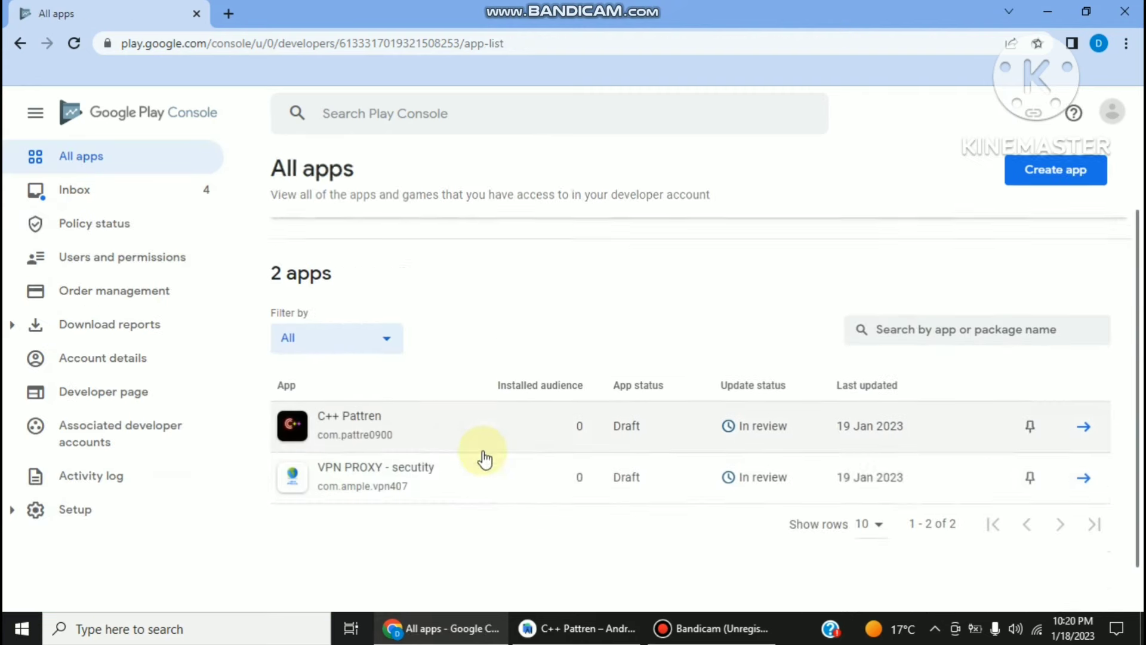
scroll(485, 460, down, 1)
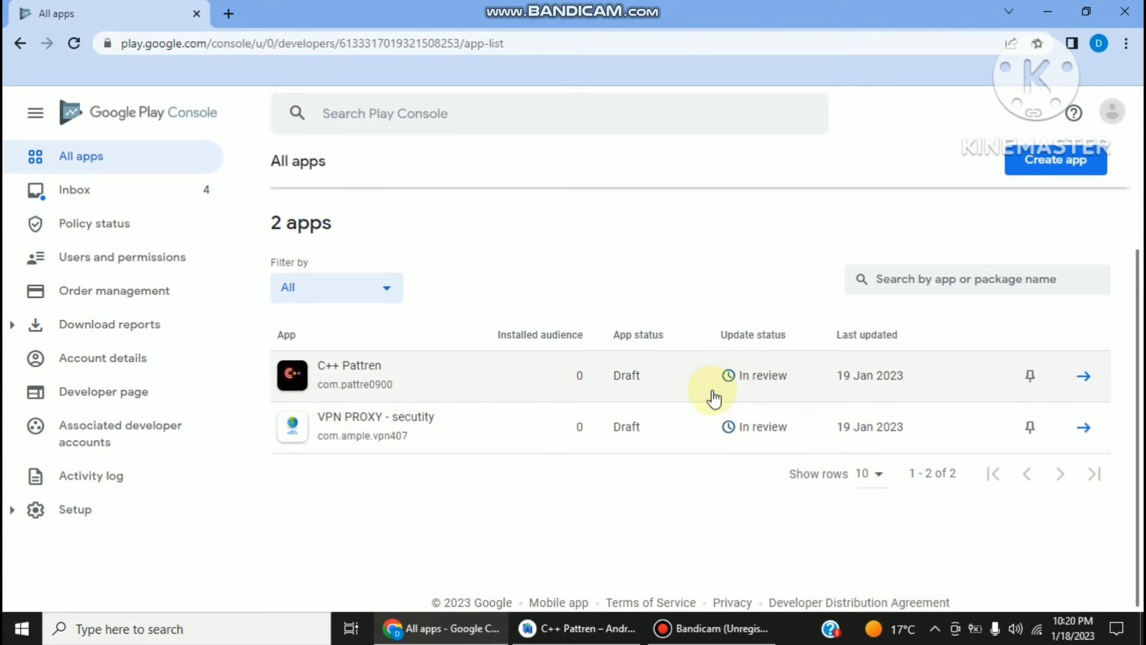
scroll(713, 398, up, 3)
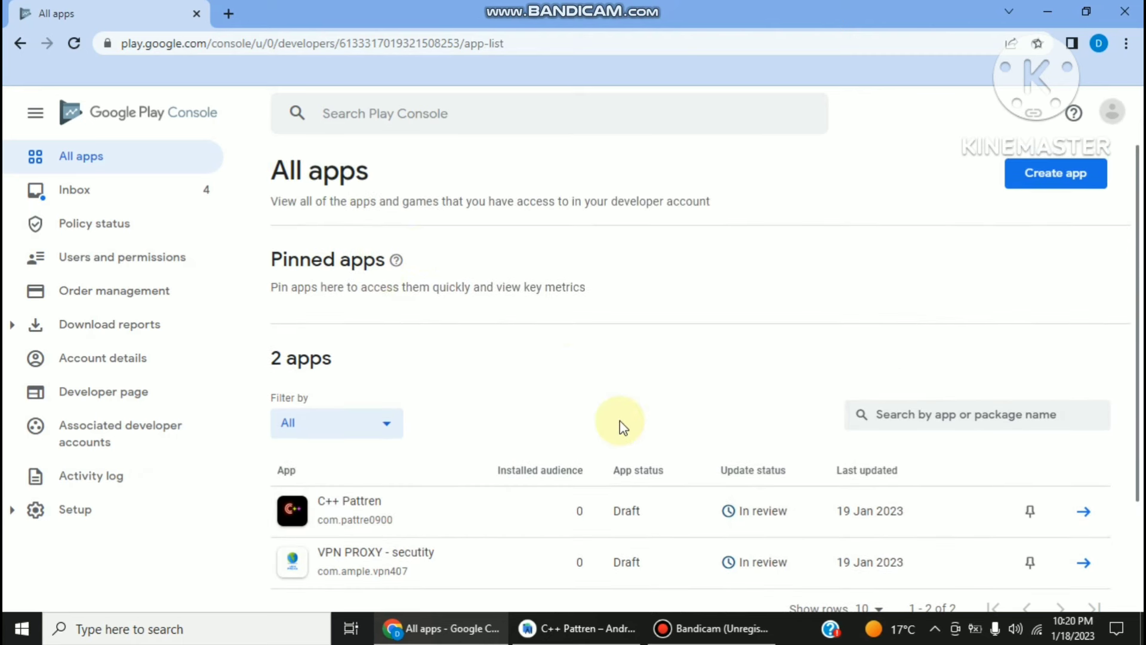